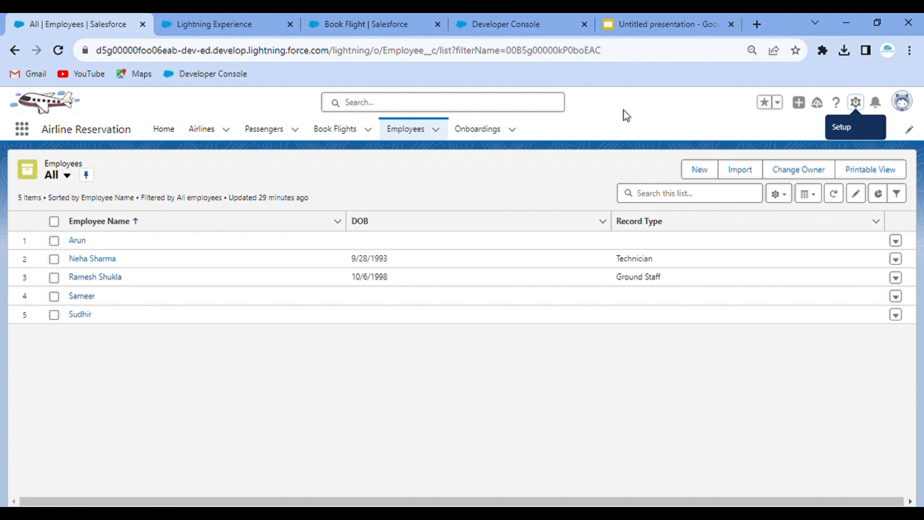
- Go to the Employee object in Object Manager and show its (empty) Validation Rules list
click(227, 24)
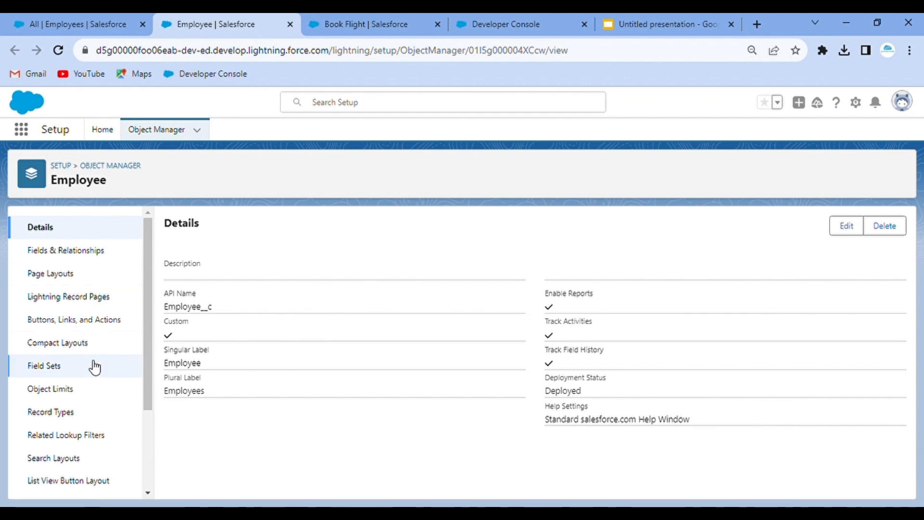
scroll(95, 367, down, 3)
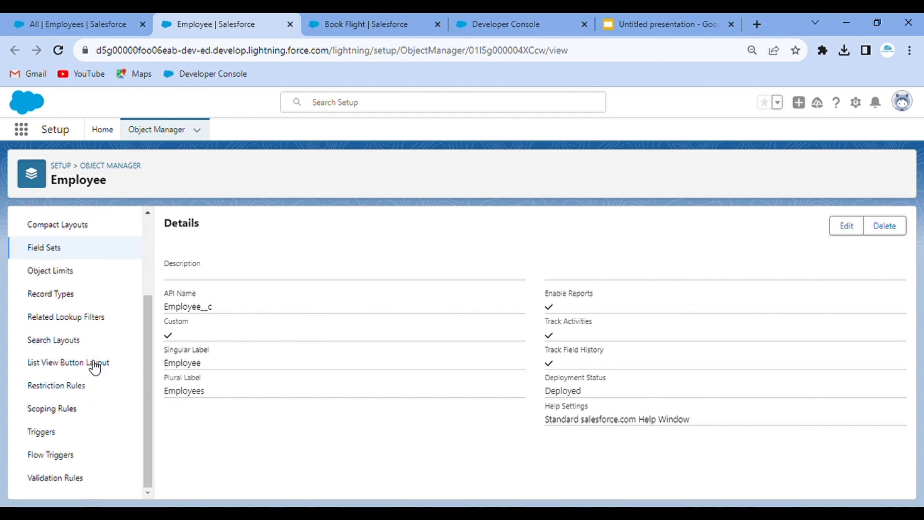
click(77, 479)
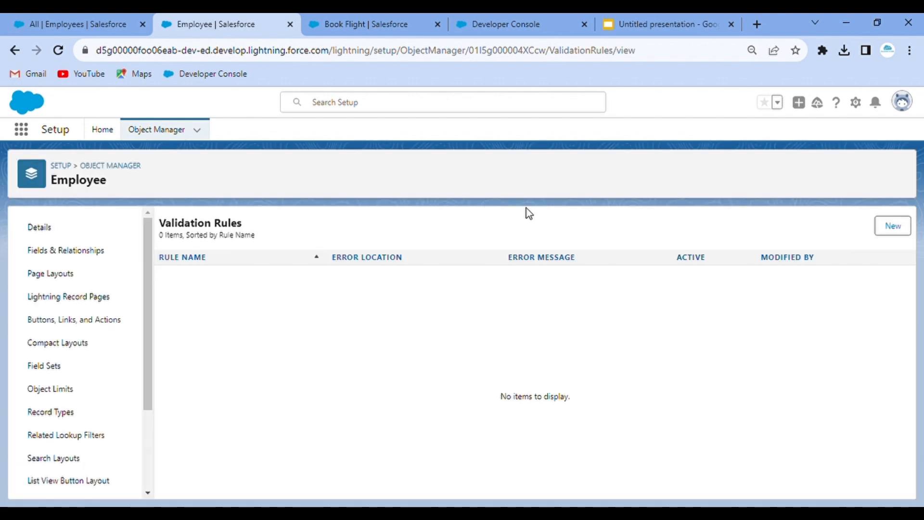
- Start a new Employee validation rule, typing the rule name 'Aadhar Number should be man…'
click(893, 227)
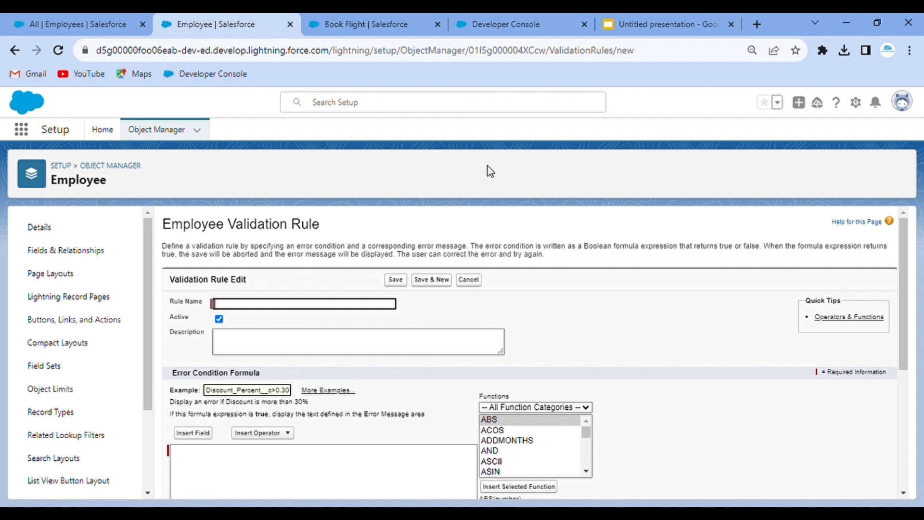
text(Aadaha)
key(BackSpace)
key(BackSpace)
text(har Number should)
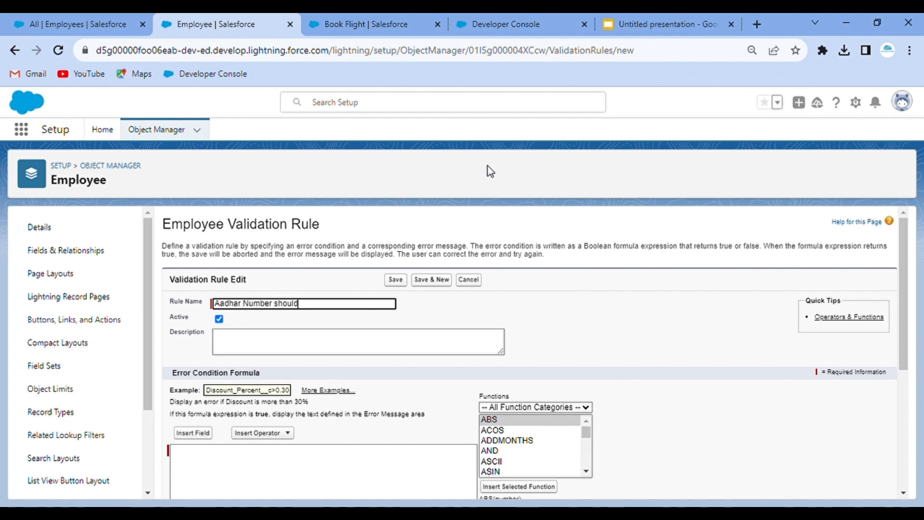
text( be mandatory)
- Insert the Employee Aadhar Number field into the error condition formula
click(548, 287)
scroll(548, 287, down, 3)
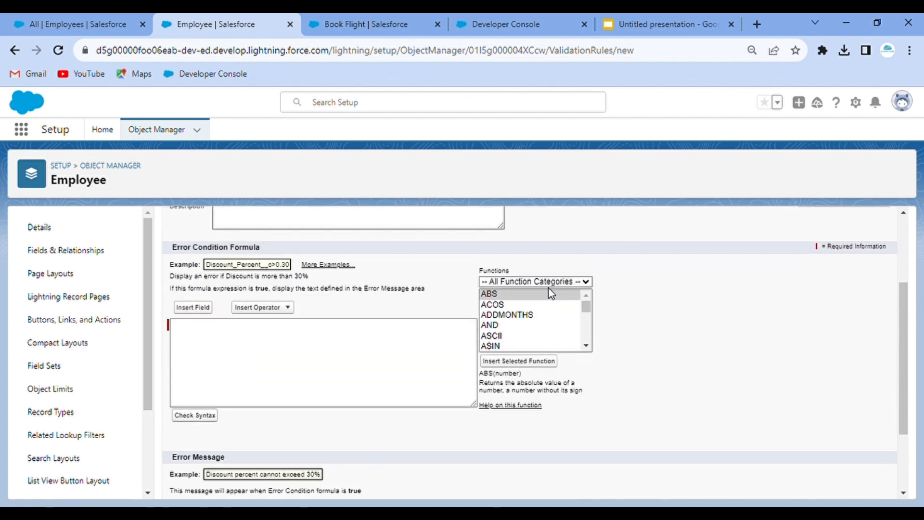
click(193, 302)
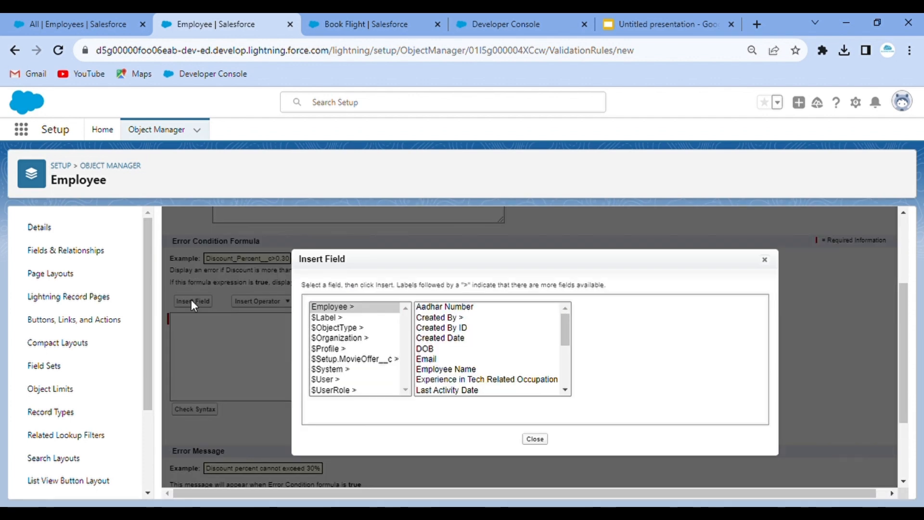
click(765, 259)
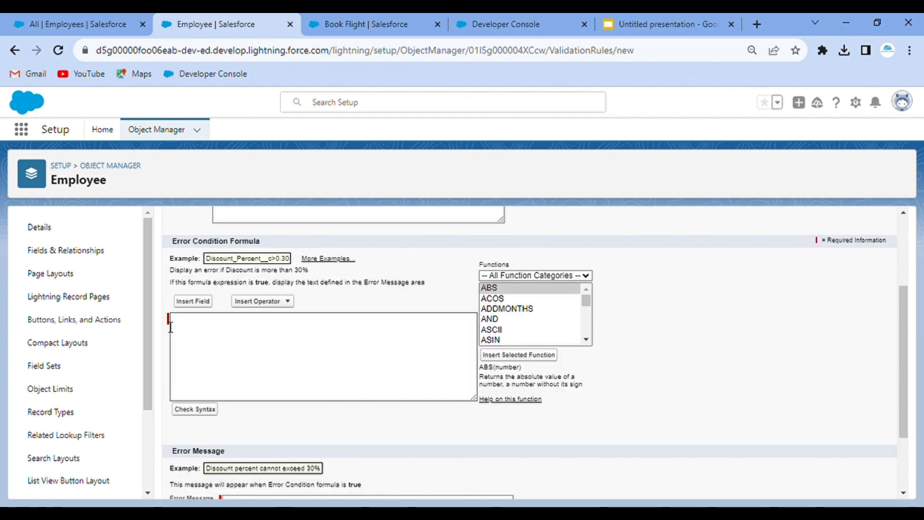
click(198, 302)
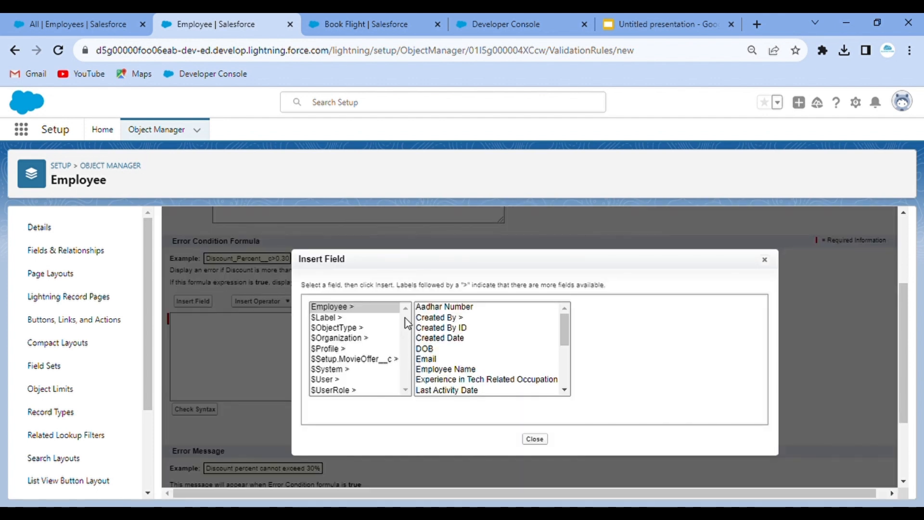
scroll(470, 364, down, 1)
scroll(470, 361, down, 3)
scroll(469, 361, up, 3)
scroll(482, 367, up, 1)
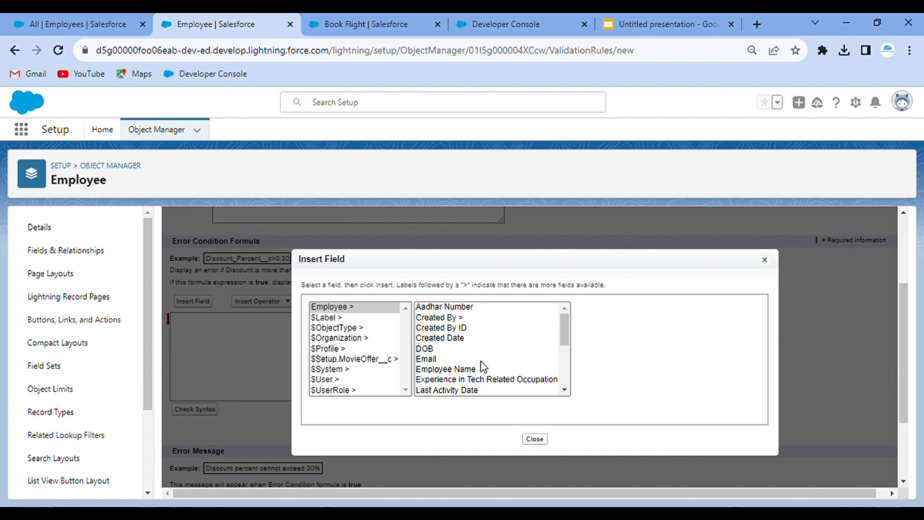
click(444, 307)
click(624, 371)
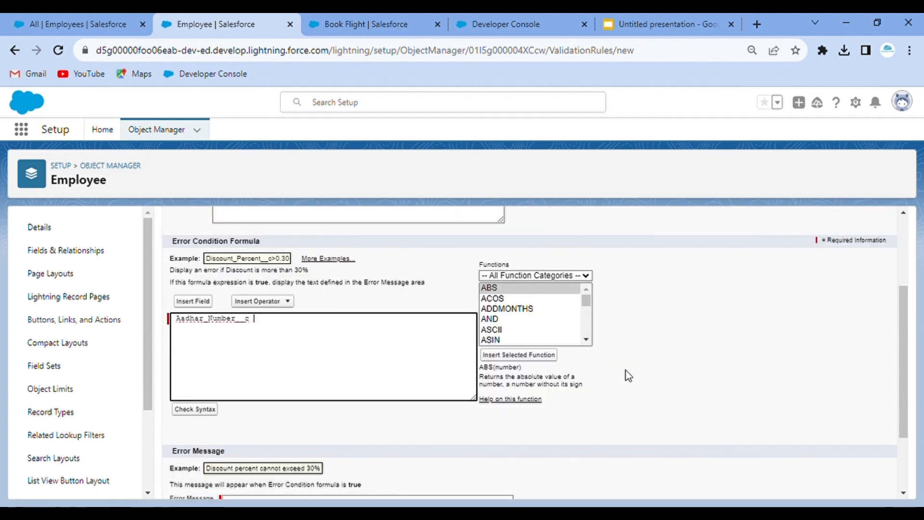
- Select the Aadhar_Number__c reference in the formula so a function can wrap it
click(212, 330)
double_click(230, 328)
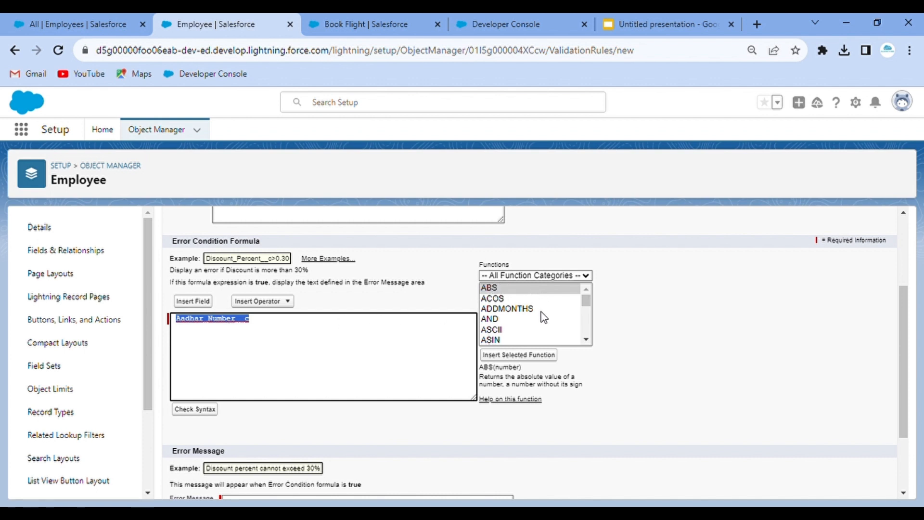
scroll(543, 314, down, 5)
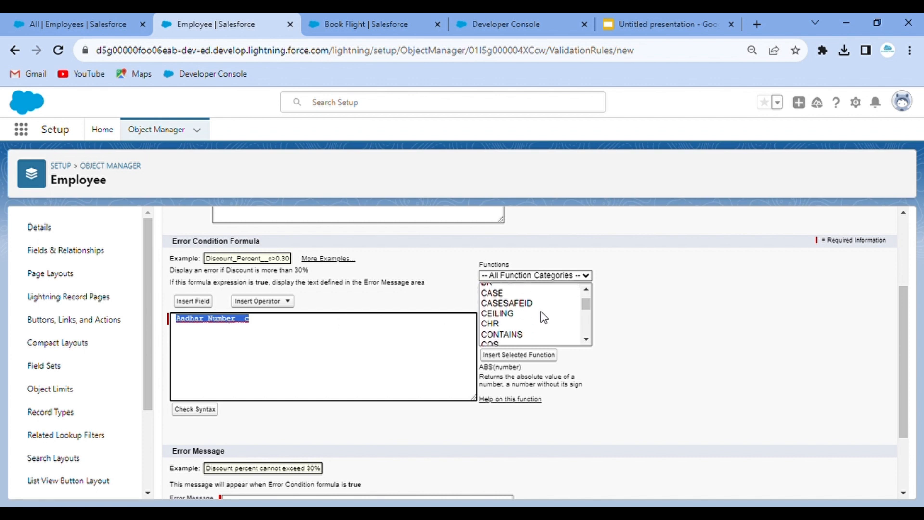
scroll(543, 317, down, 2)
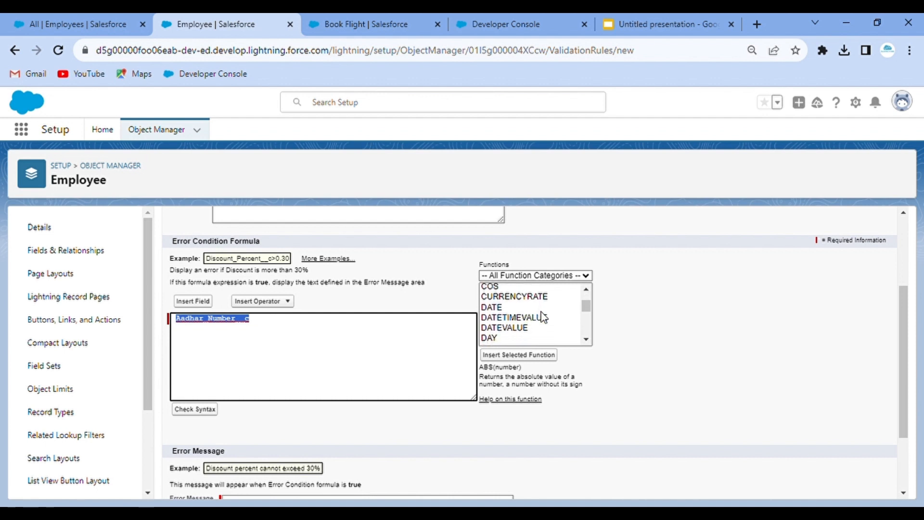
scroll(544, 318, down, 2)
scroll(544, 318, up, 5)
click(539, 278)
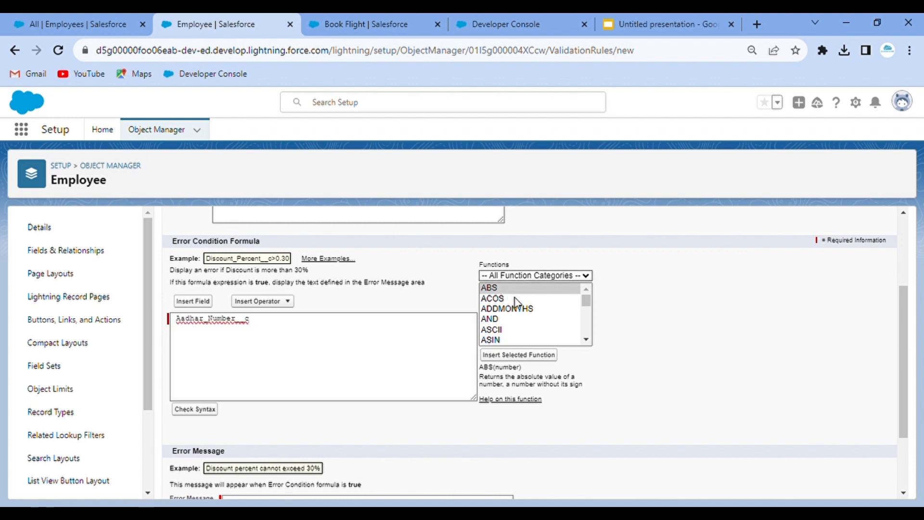
- Insert the ISBLANK function from the Logical category into the formula
key(Down)
scroll(527, 315, down, 3)
scroll(528, 315, down, 2)
scroll(527, 317, down, 2)
scroll(527, 315, up, 5)
click(517, 276)
click(502, 309)
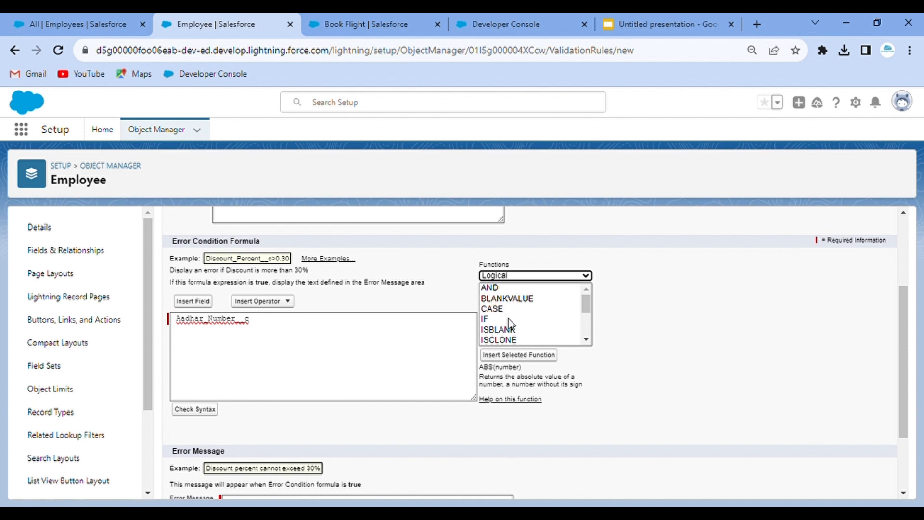
scroll(524, 325, down, 1)
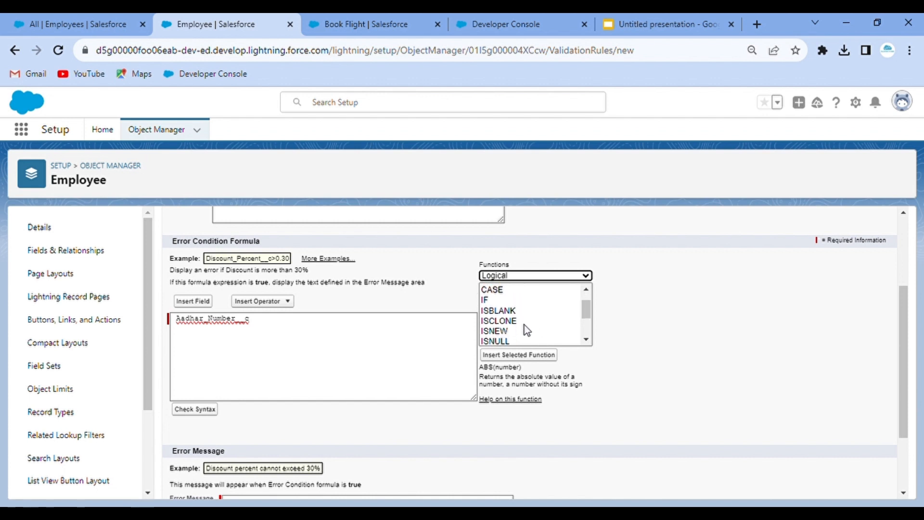
click(502, 312)
click(529, 357)
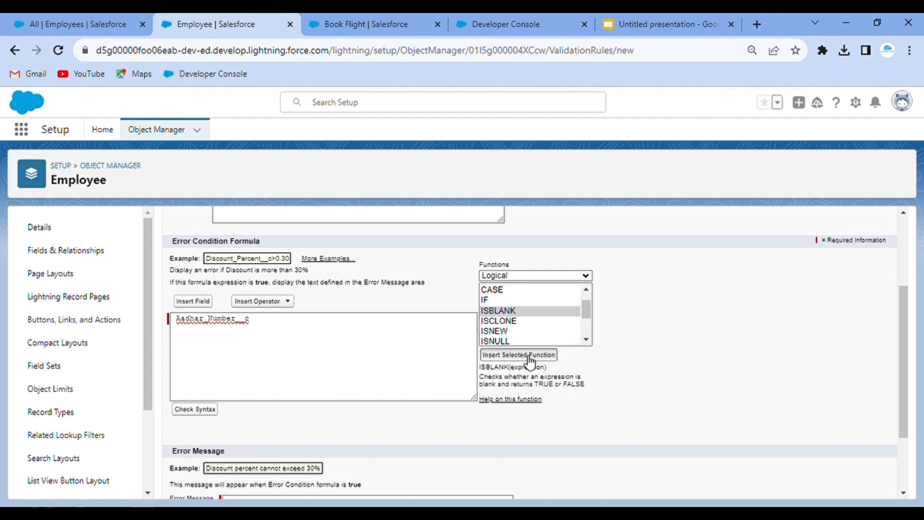
- Replace ISBLANK's expression placeholder with the Aadhar Number field
double_click(247, 328)
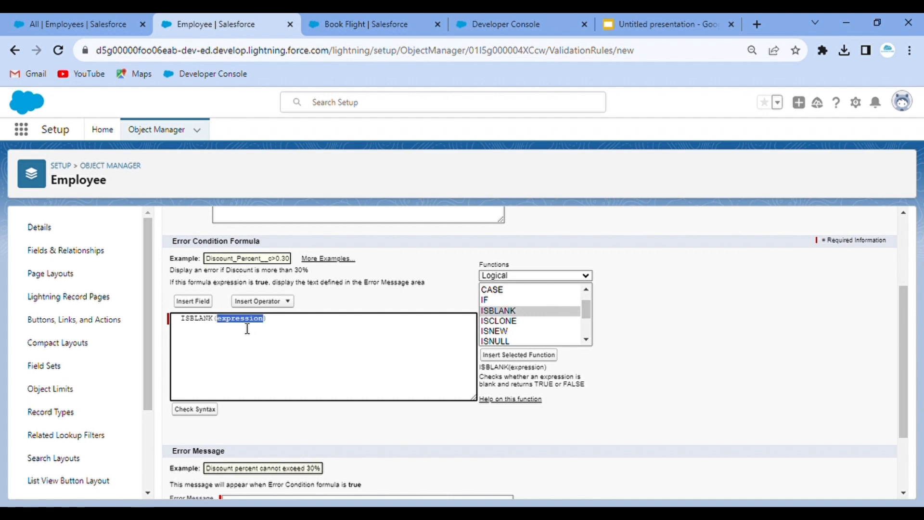
click(193, 302)
click(439, 306)
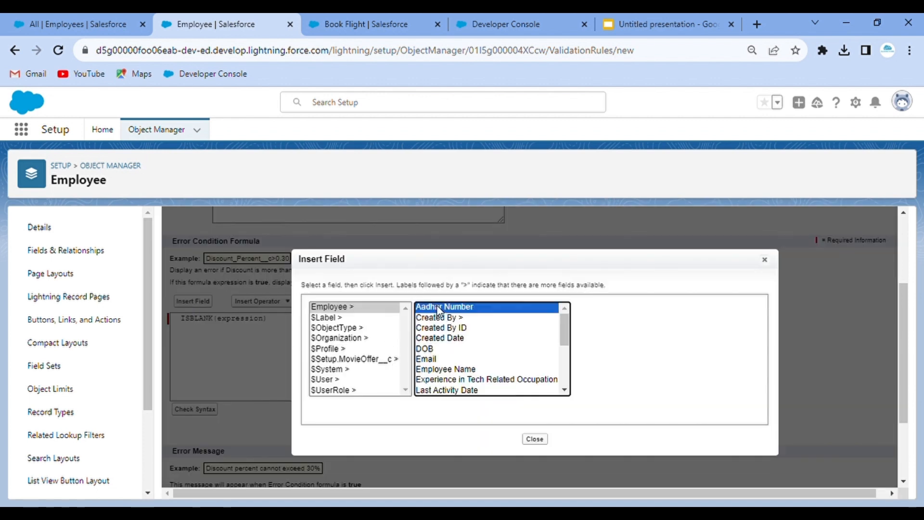
click(627, 375)
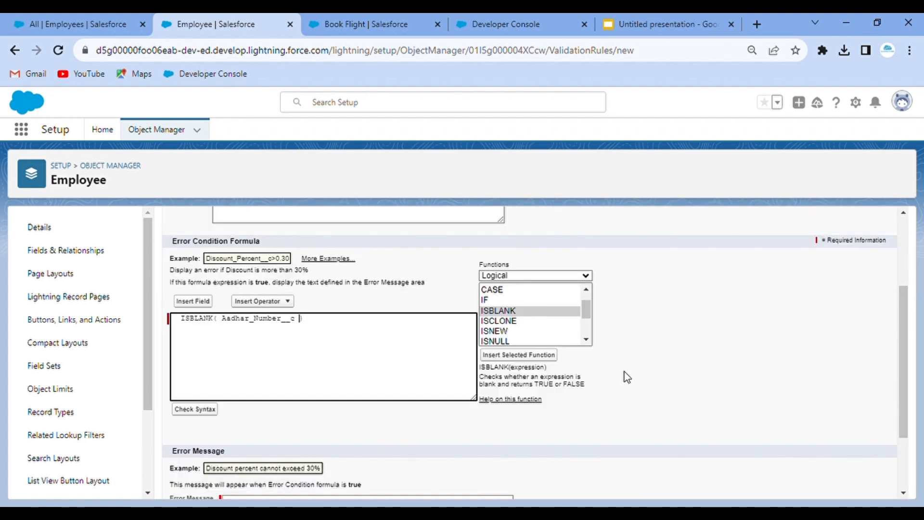
click(322, 345)
- Browse the Math and Text function categories, viewing the ASCII function's description
click(515, 279)
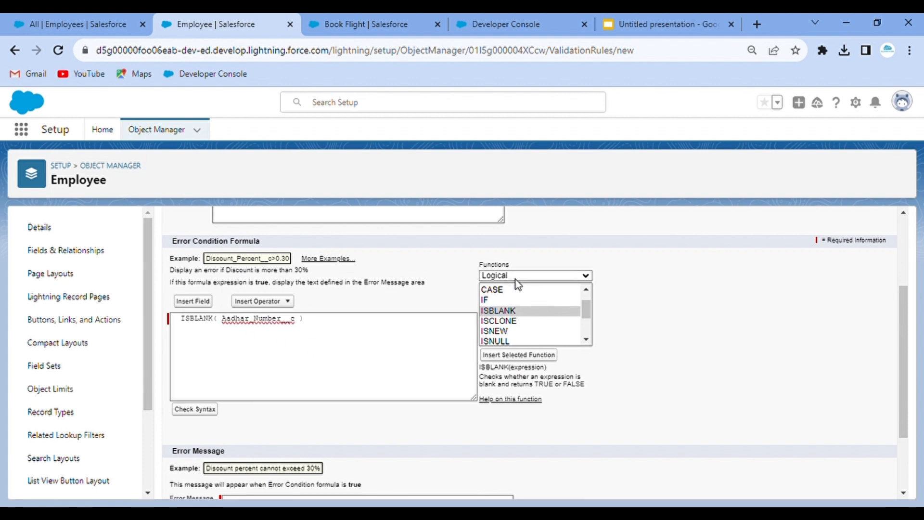
click(507, 328)
scroll(526, 340, down, 4)
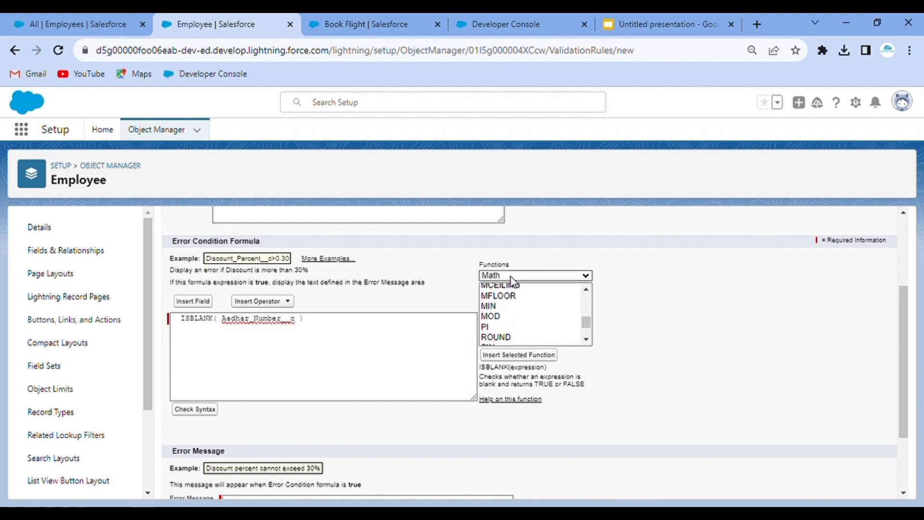
click(513, 328)
scroll(513, 328, down, 1)
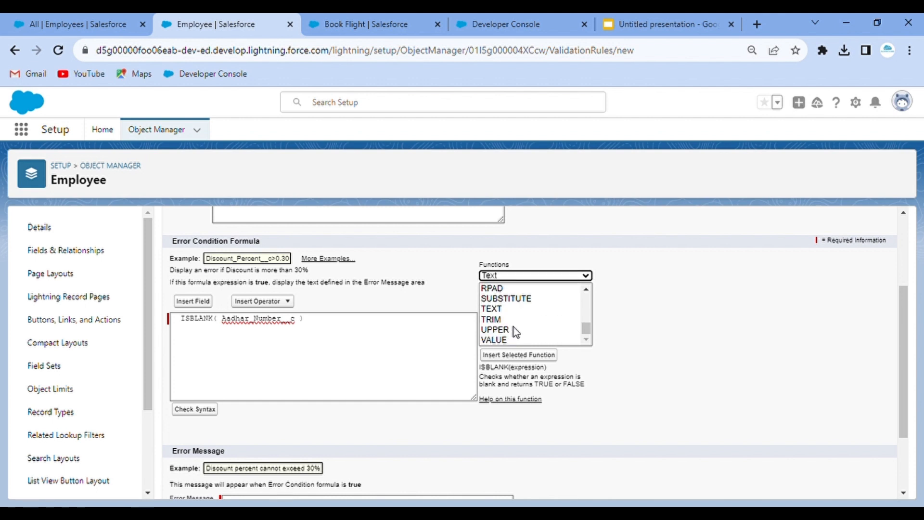
scroll(513, 328, up, 4)
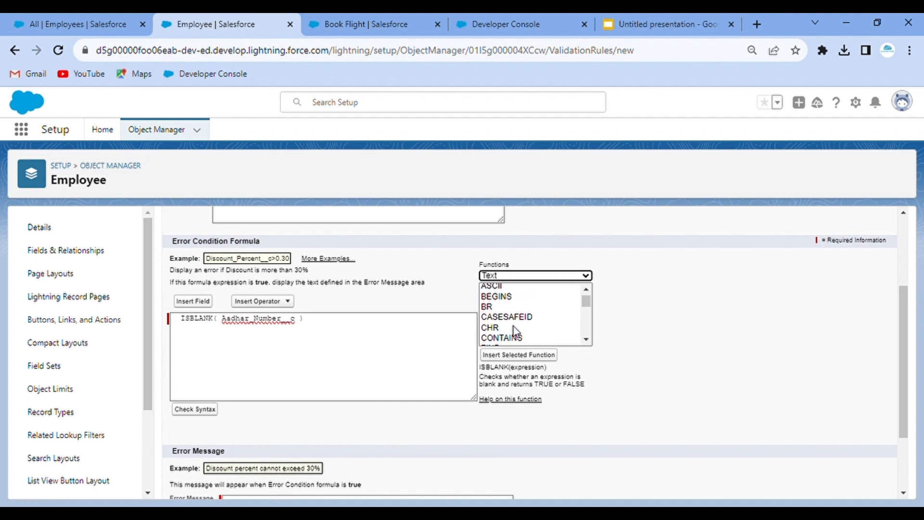
click(501, 288)
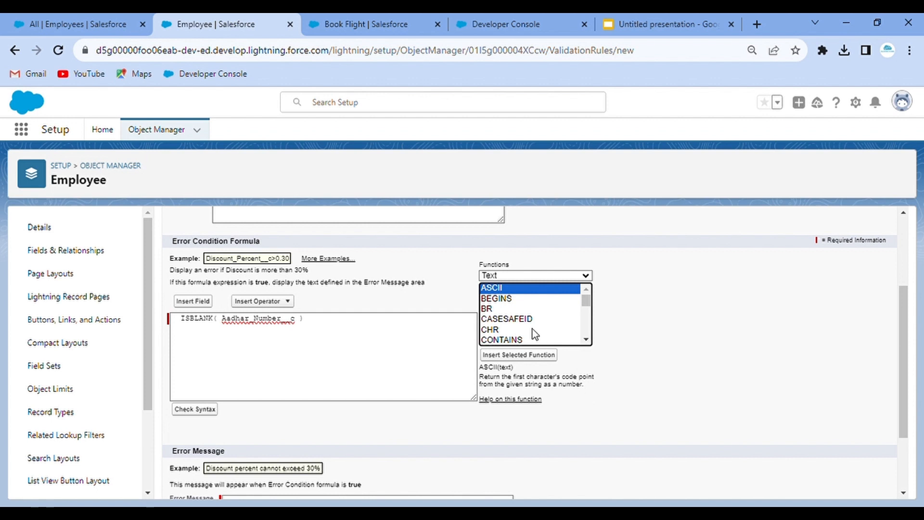
click(497, 276)
click(466, 304)
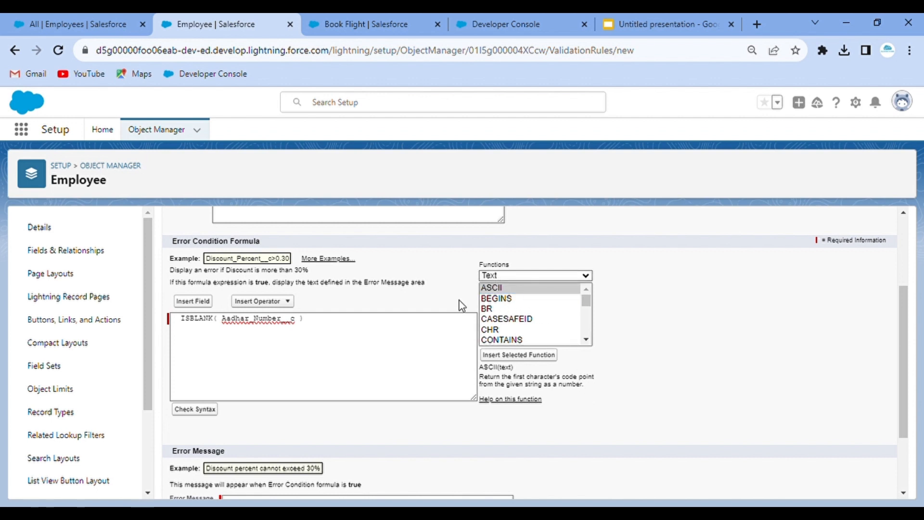
click(191, 321)
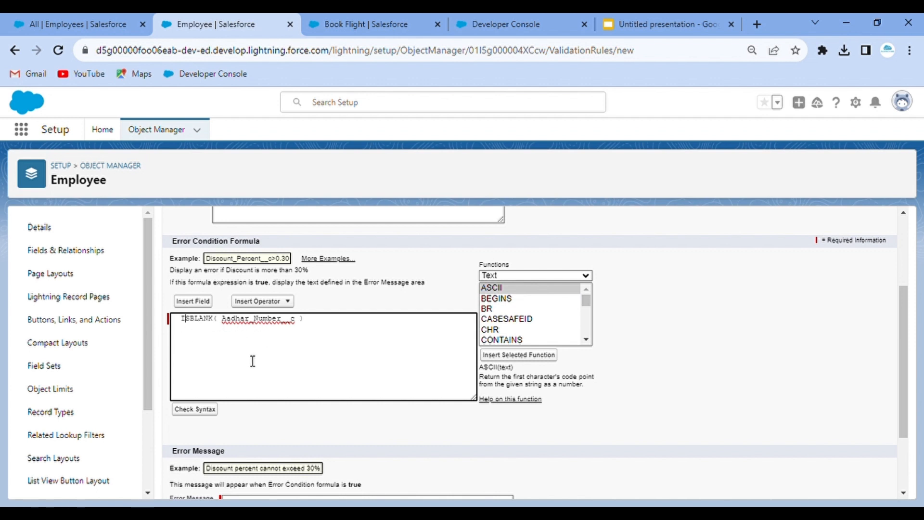
- Switch browser tabs back to the Employee validation rule draft with ISBLANK( Aadhar_Number__c )
click(93, 18)
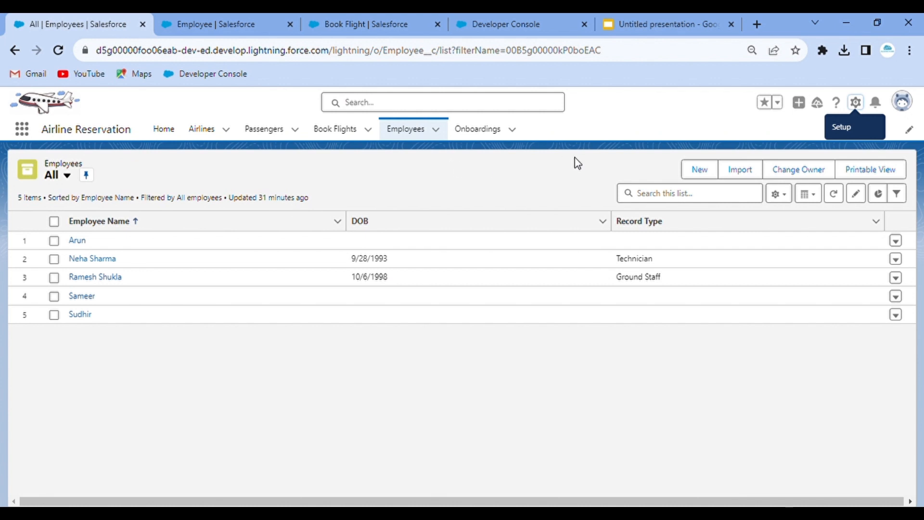
click(346, 14)
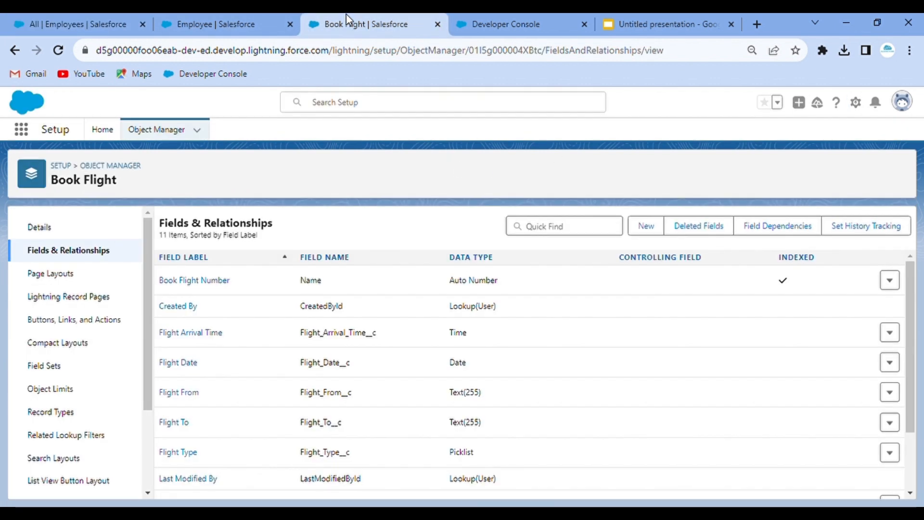
click(272, 13)
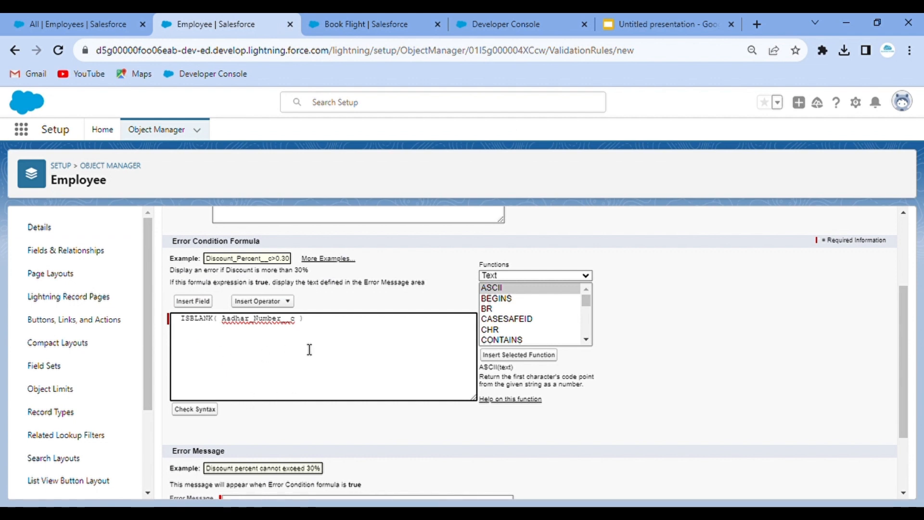
scroll(310, 354, down, 2)
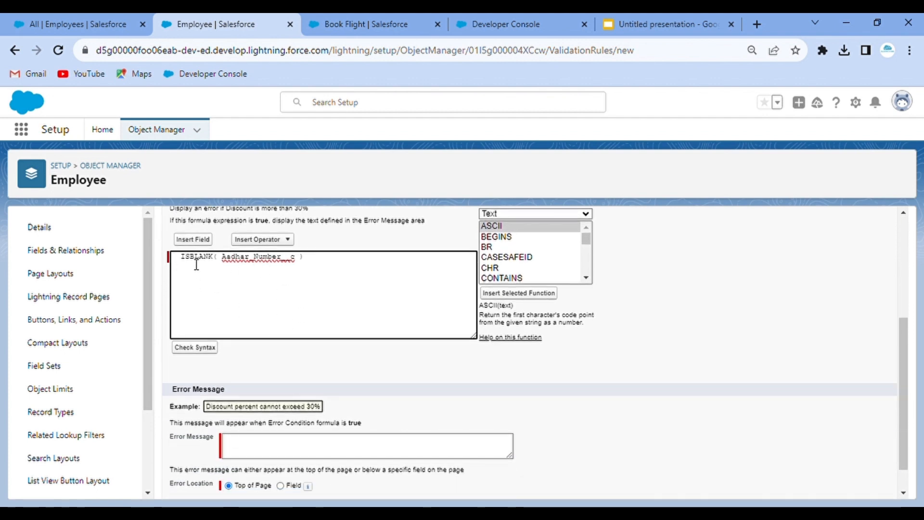
- Enter the error message 'Aadhar Number is Mandatory.'
scroll(328, 336, down, 1)
click(260, 419)
text(Aadhar N)
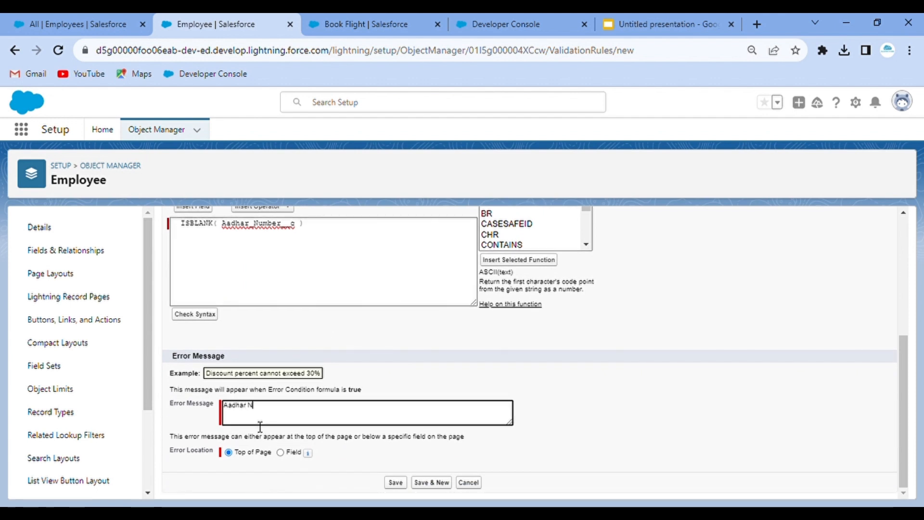
text(umber shoul)
key(BackSpace)
key(BackSpace)
key(BackSpace)
key(BackSpace)
key(BackSpace)
text(is Mandatory.)
- Set the error location to the Aadhar Number field and save the rule
click(52, 17)
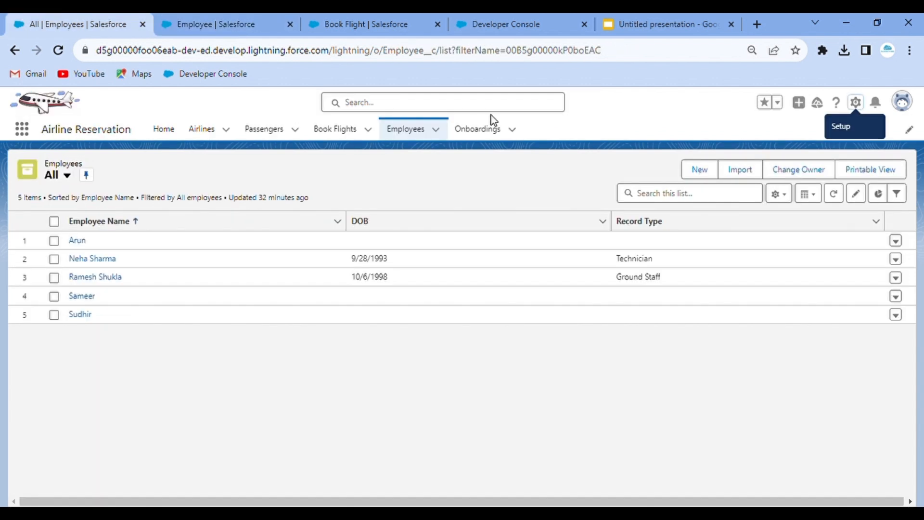
click(235, 16)
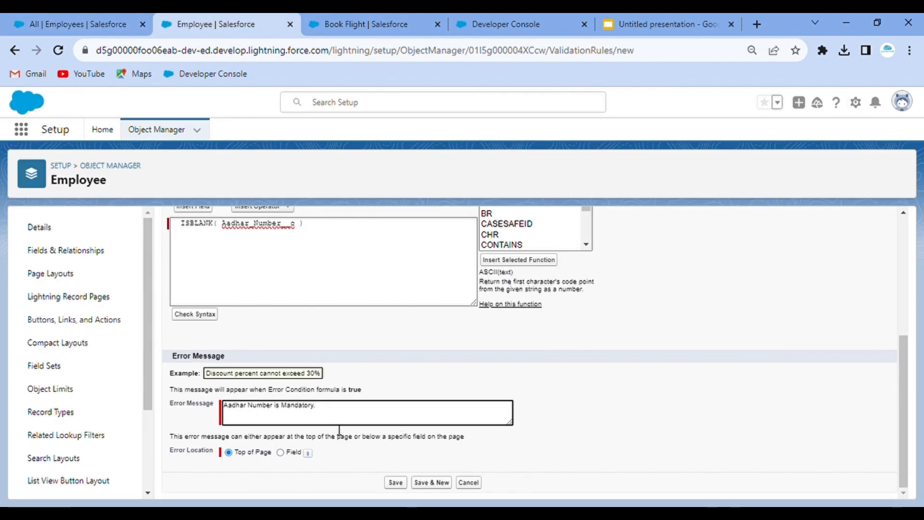
click(281, 453)
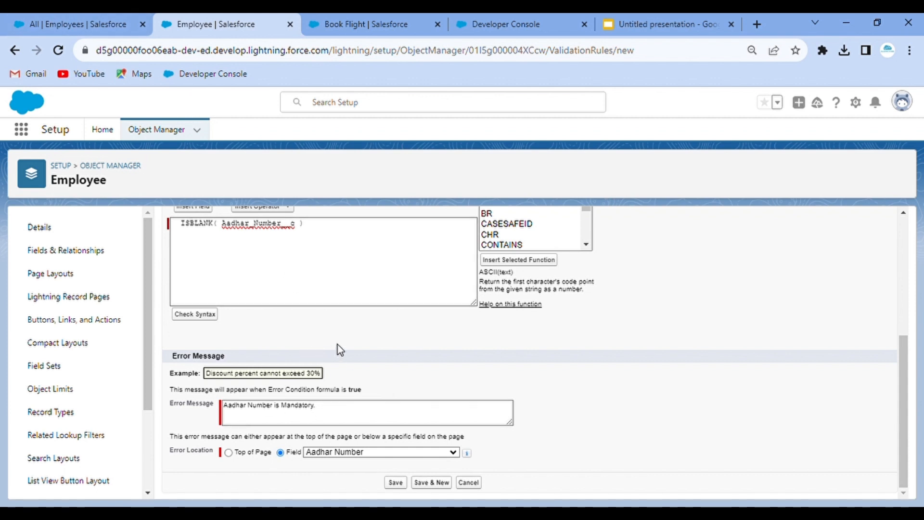
click(395, 482)
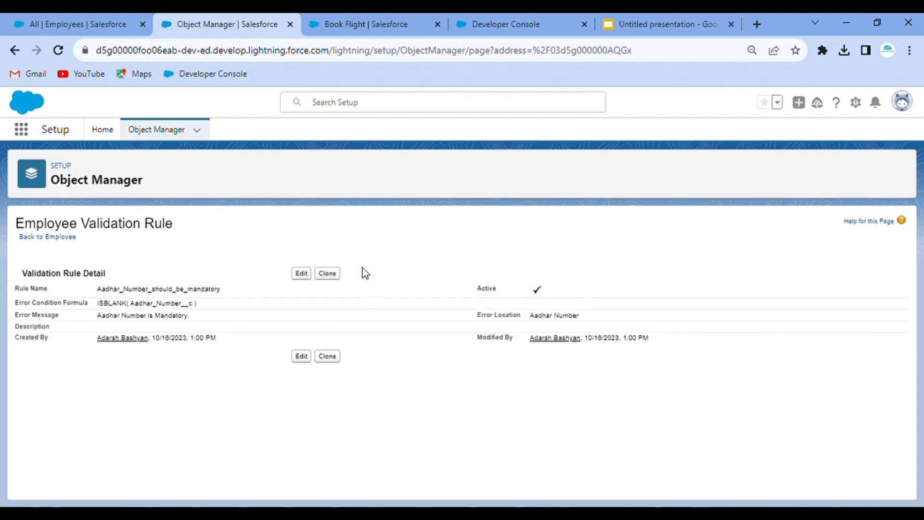
- Edit the Aadhar rule, run Check Syntax, save it, and return to the Employees list
click(302, 274)
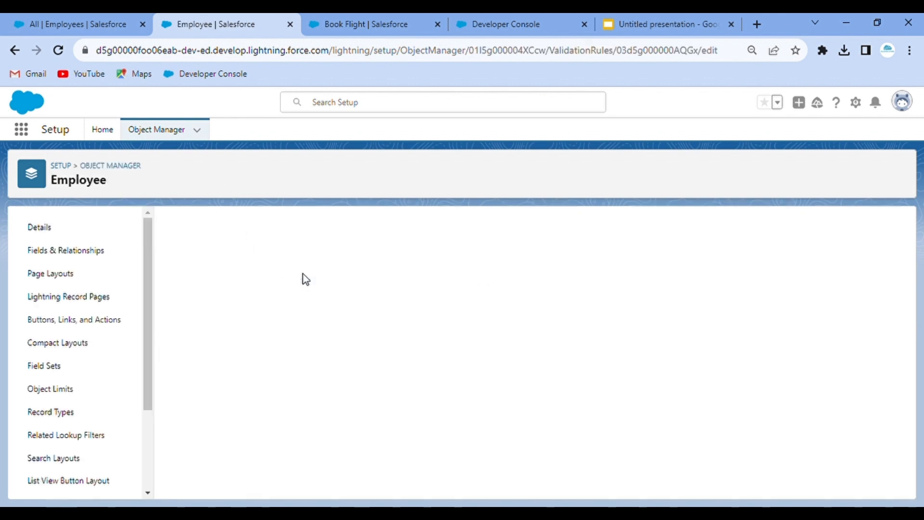
click(532, 326)
scroll(532, 326, down, 4)
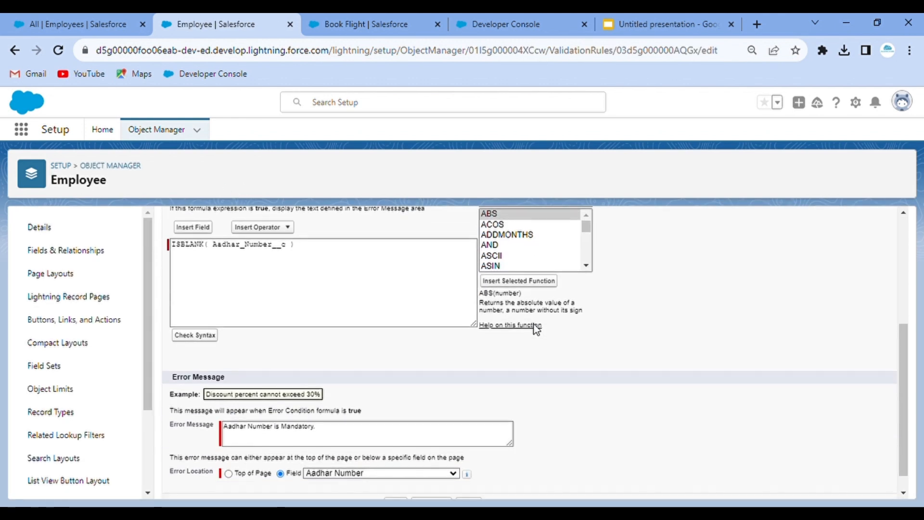
click(197, 336)
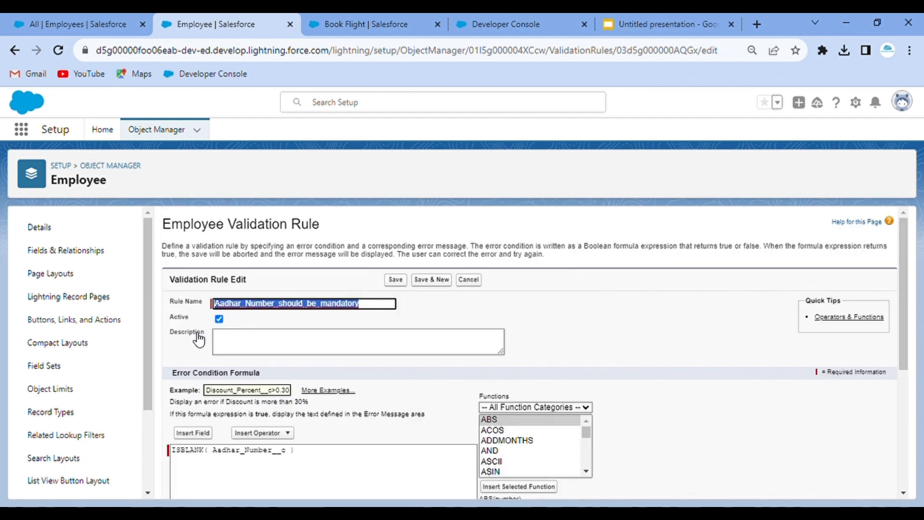
scroll(367, 392, down, 5)
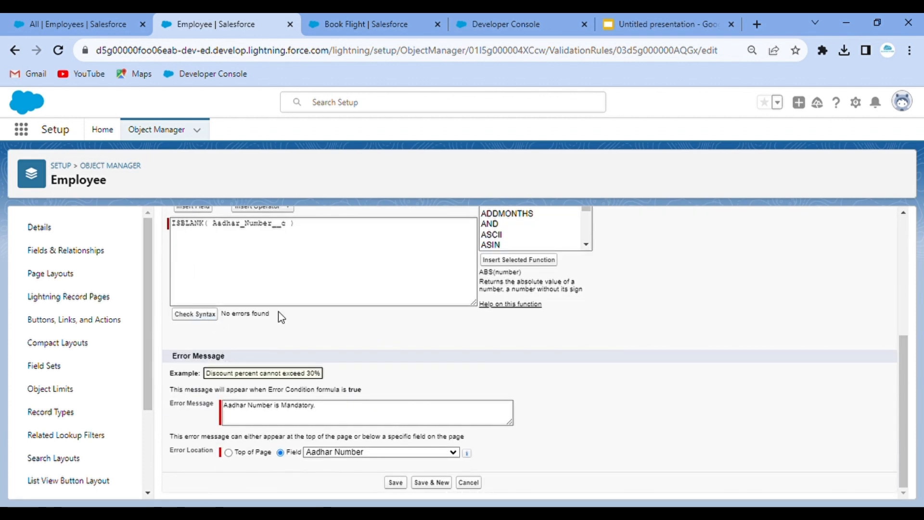
click(397, 483)
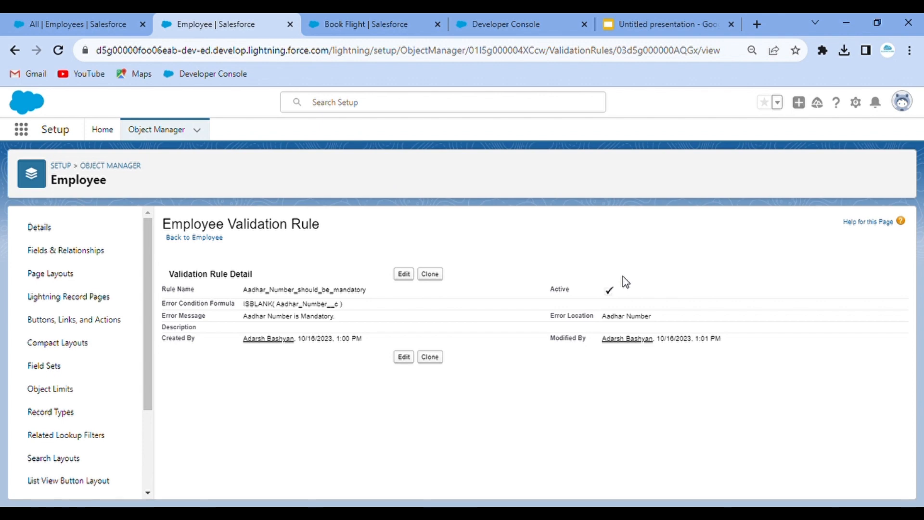
key(ctrl+shift+Tab)
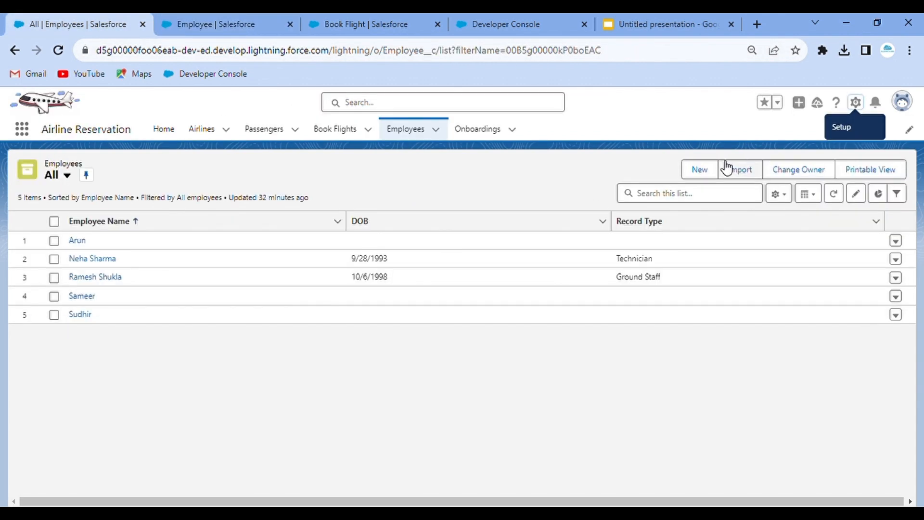
- Try saving a new Technician employee with a name and DOB October 2, 2023 but no Aadhar Number
click(704, 167)
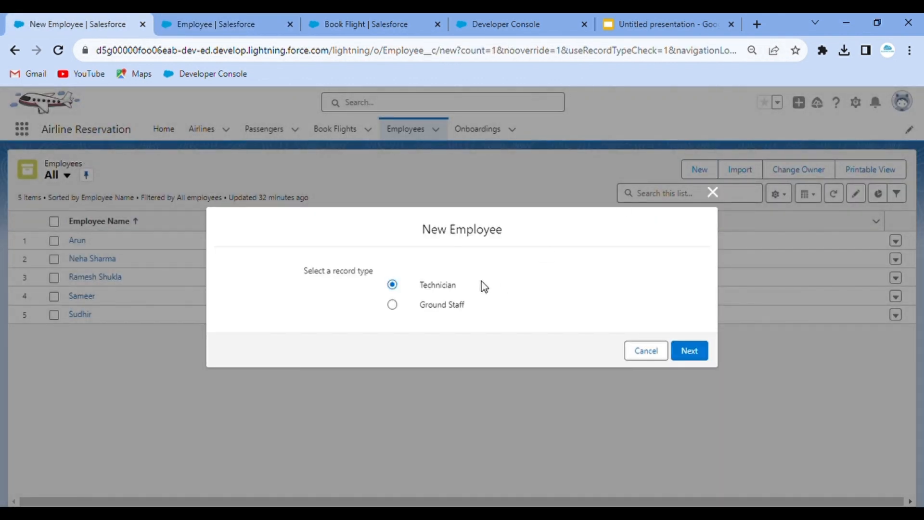
click(689, 351)
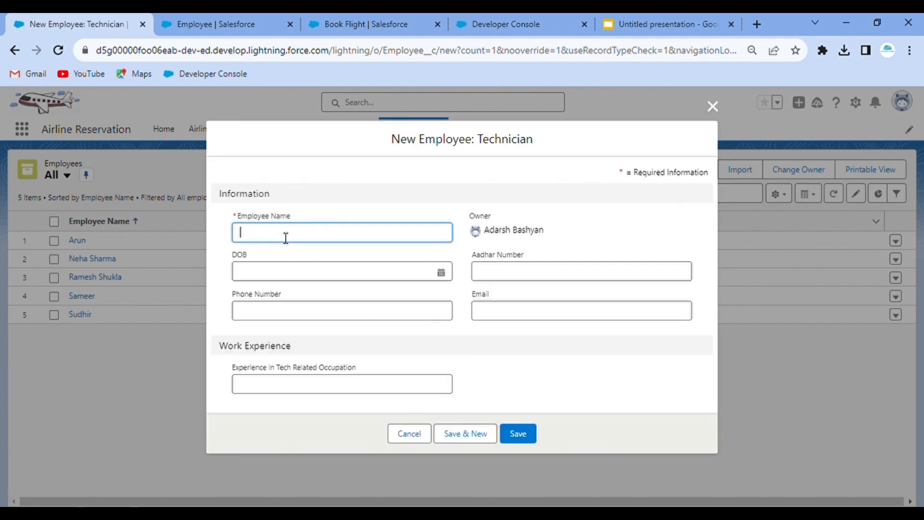
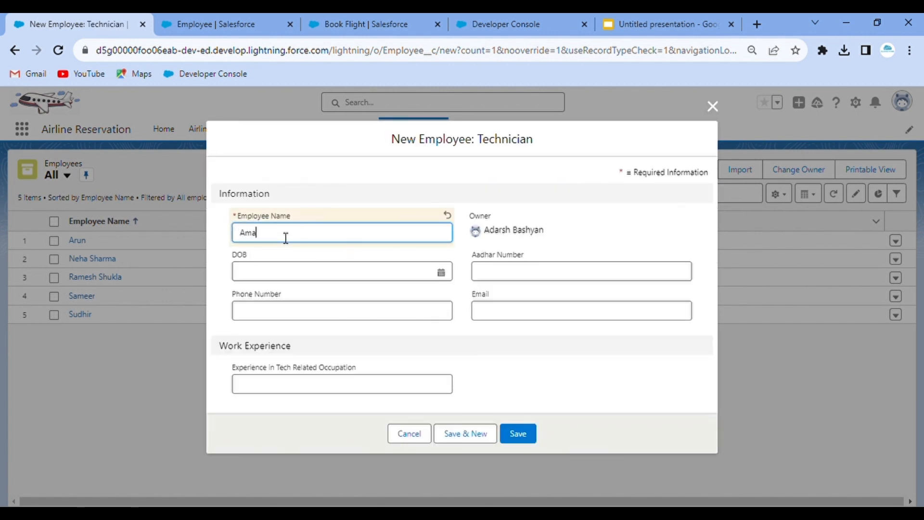
click(307, 272)
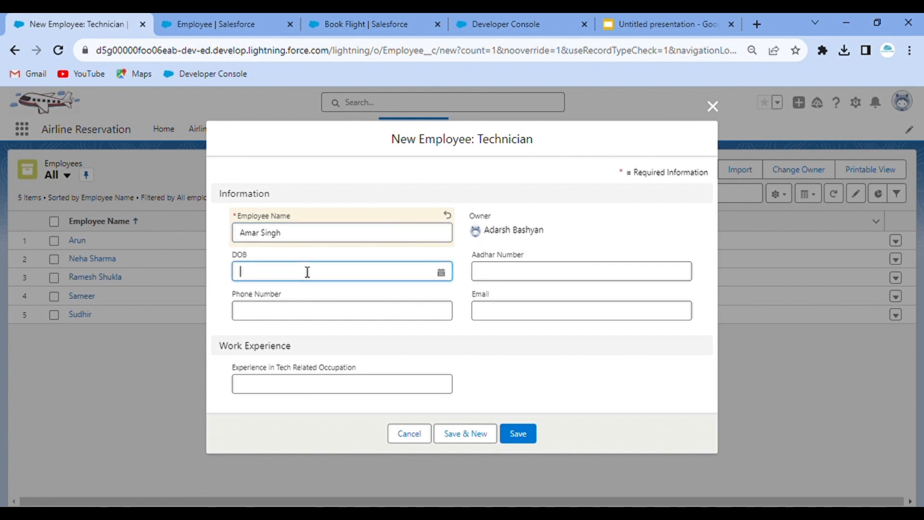
click(318, 339)
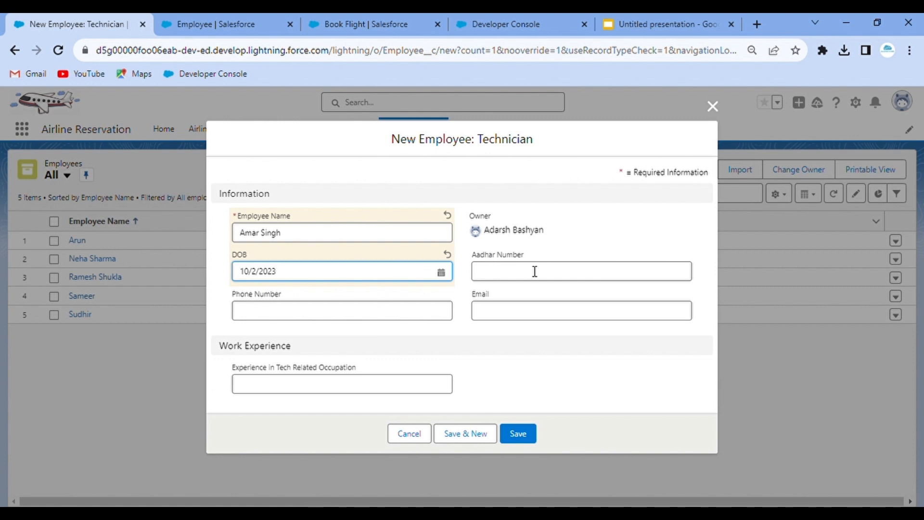
click(378, 291)
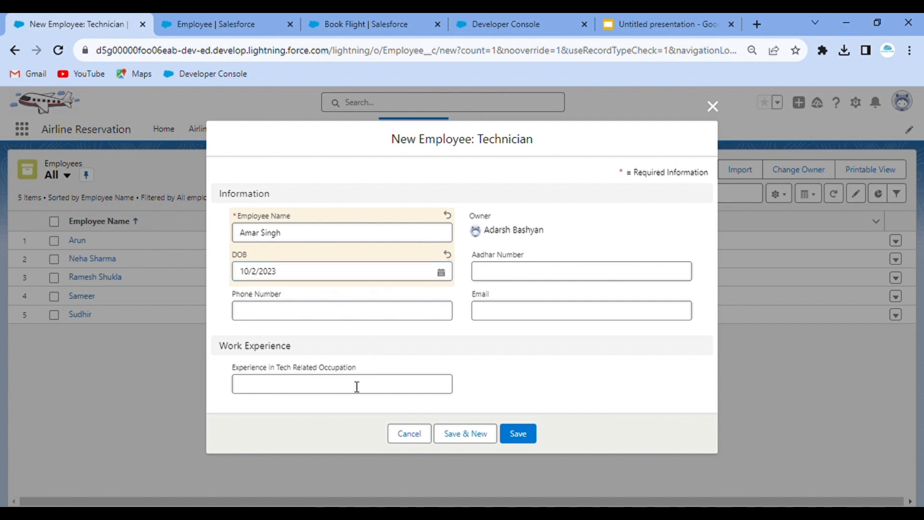
click(516, 431)
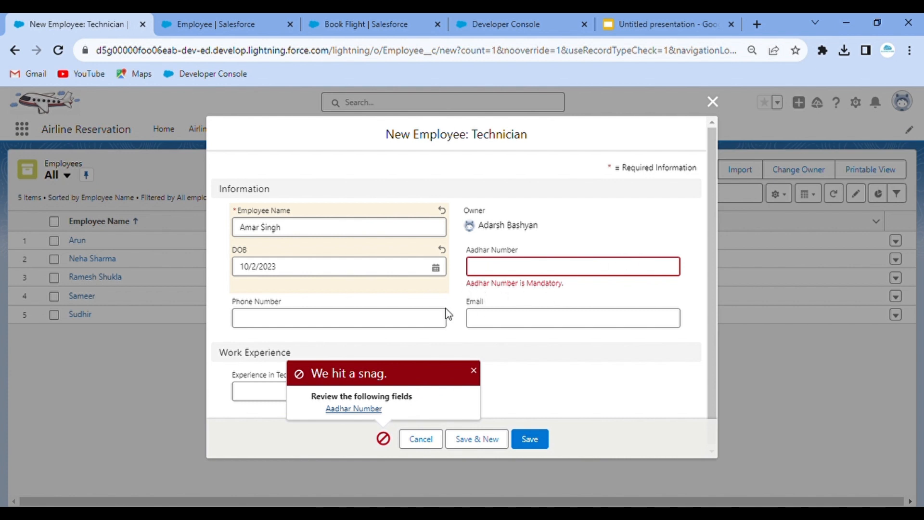
click(359, 409)
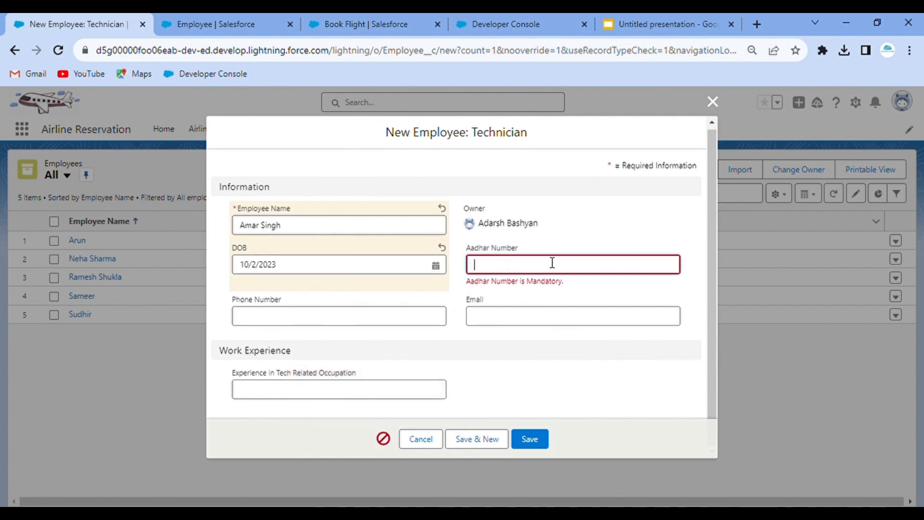
- Change the rule's error location to Top of Page, save, and retry saving the employee
click(325, 16)
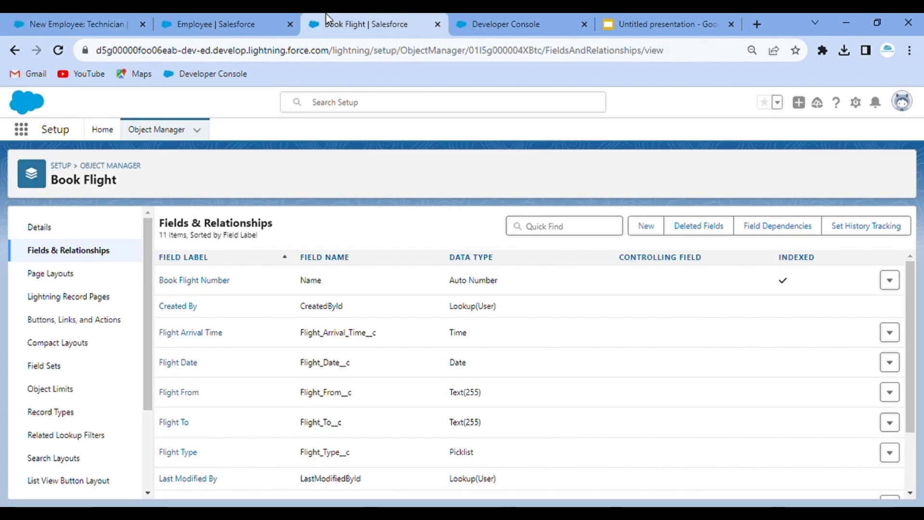
click(247, 16)
click(403, 273)
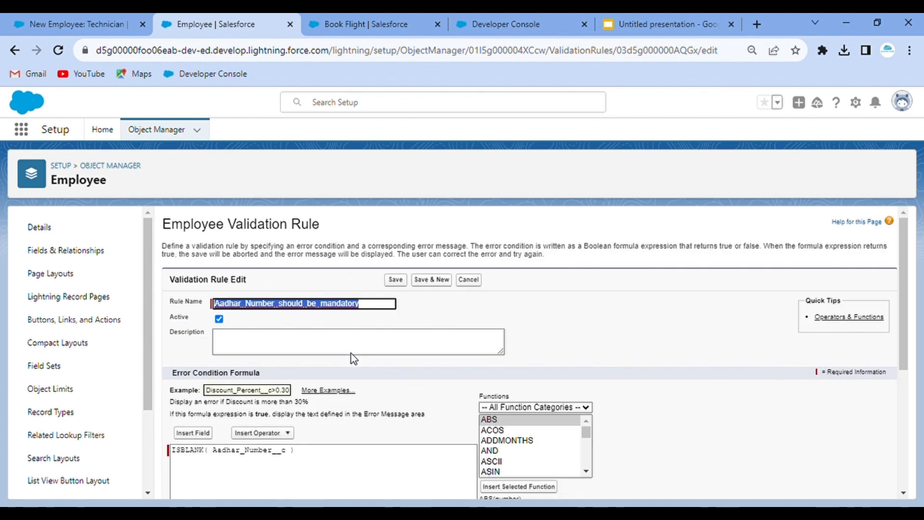
scroll(315, 422, down, 5)
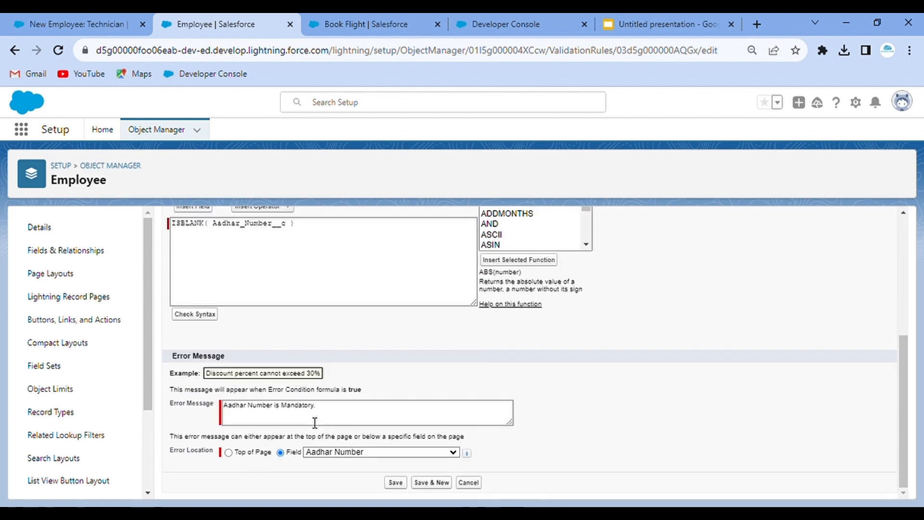
click(229, 454)
click(396, 483)
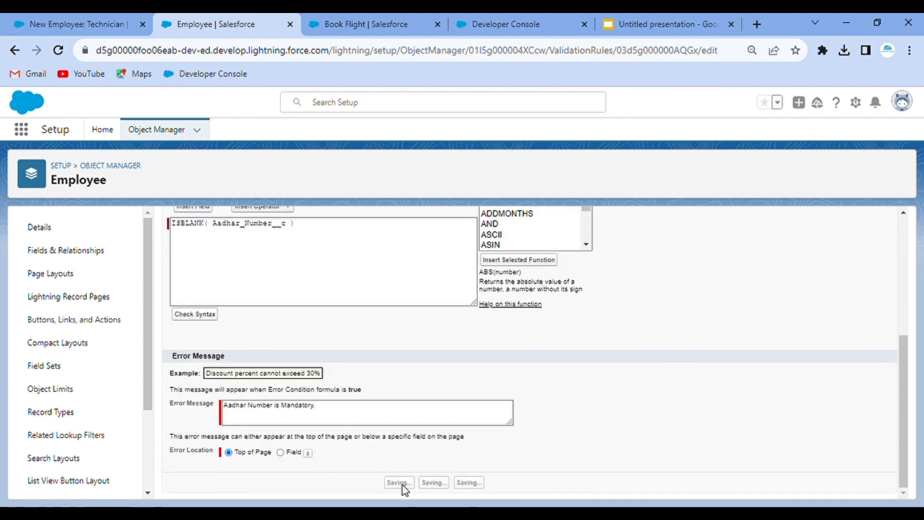
click(51, 14)
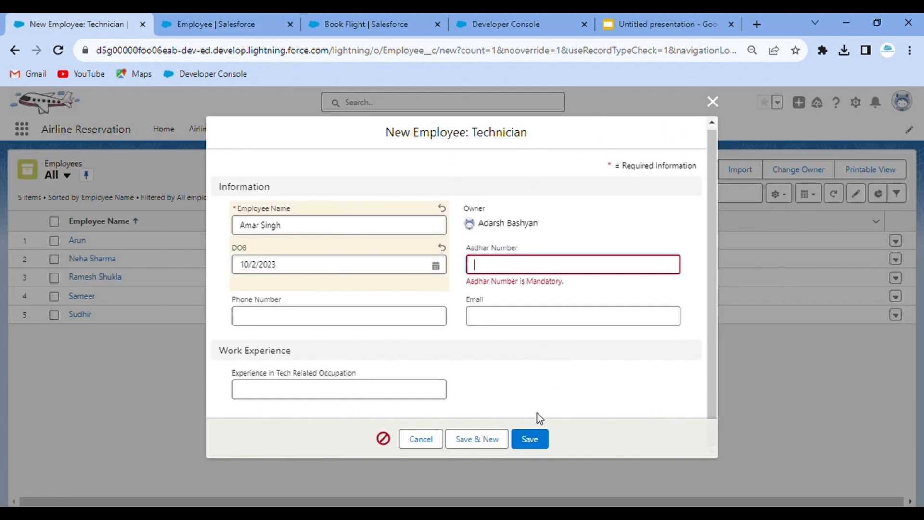
click(531, 441)
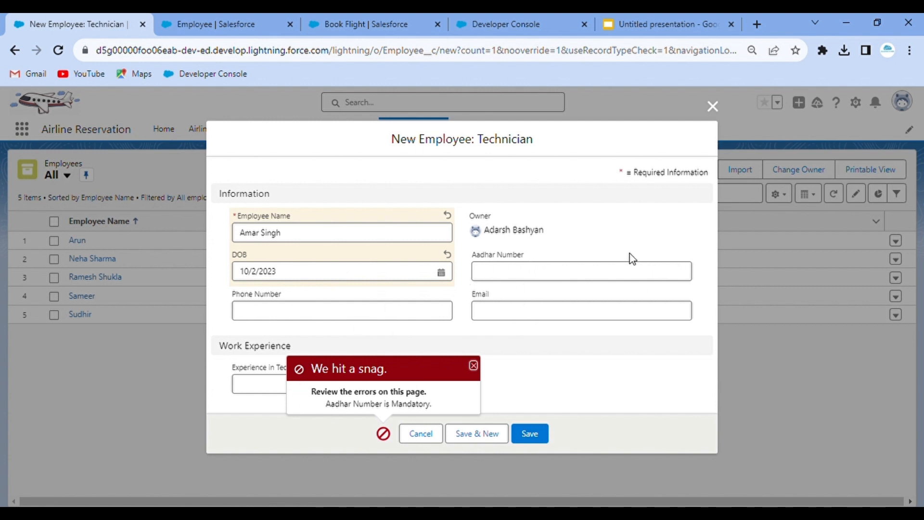
- Set the error location back to the Aadhar Number field, save, and retry the employee save
click(188, 14)
click(404, 274)
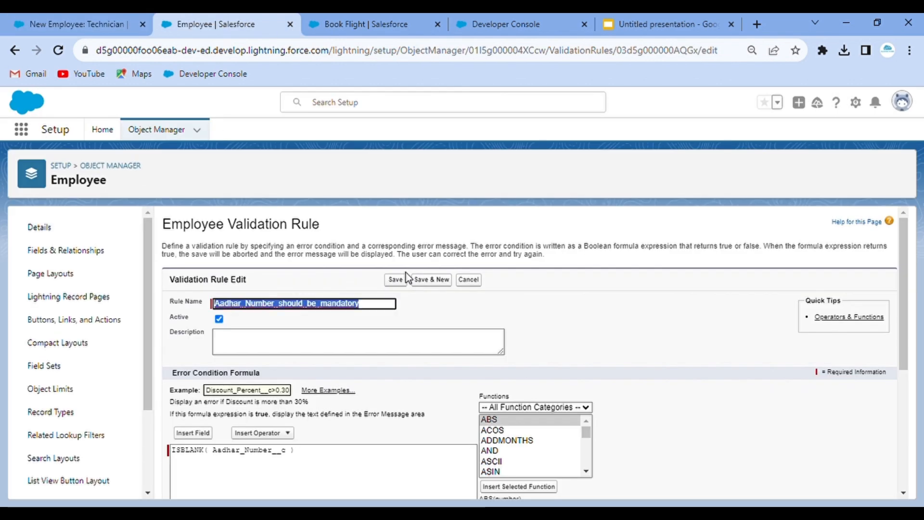
scroll(337, 337, down, 5)
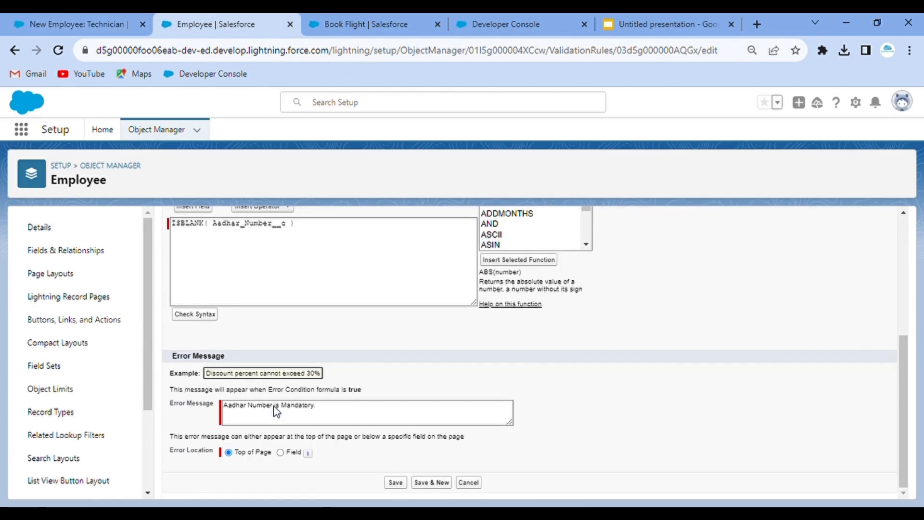
click(280, 453)
click(396, 483)
click(77, 24)
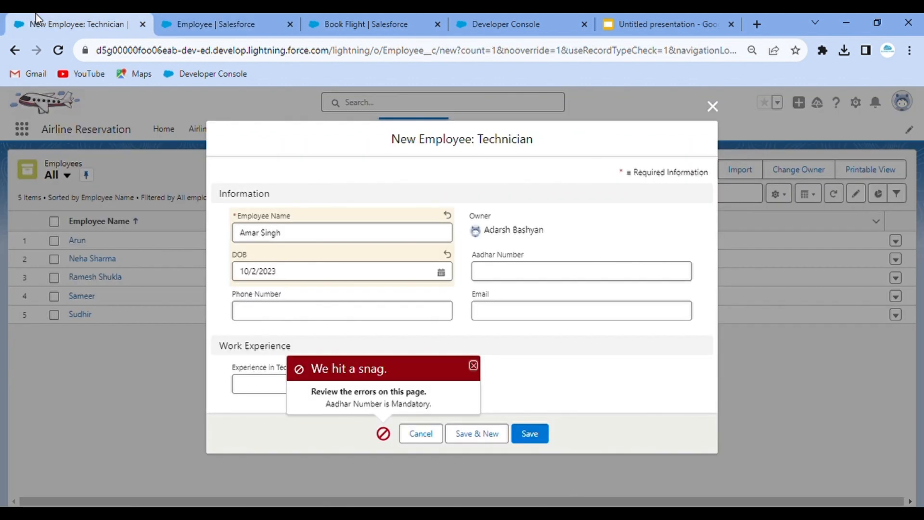
click(531, 433)
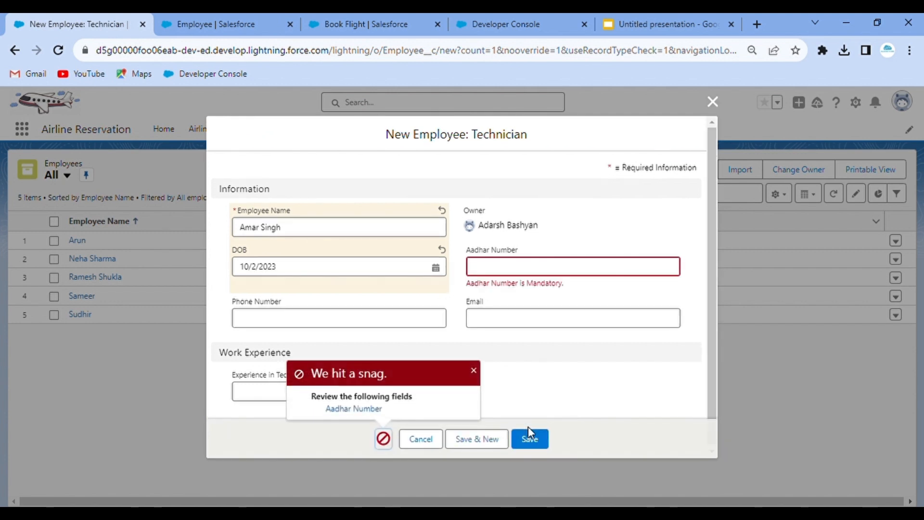
- Enter the employee's Aadhar Number and save the new Technician record
click(518, 275)
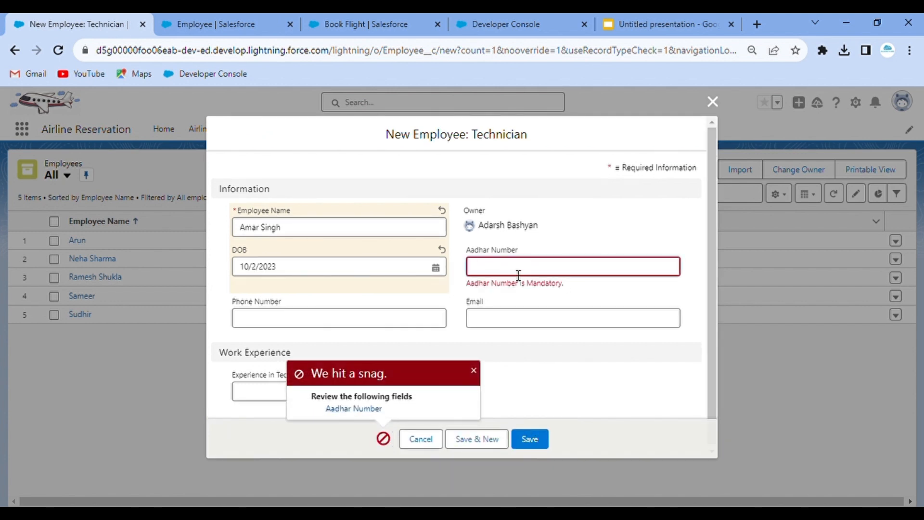
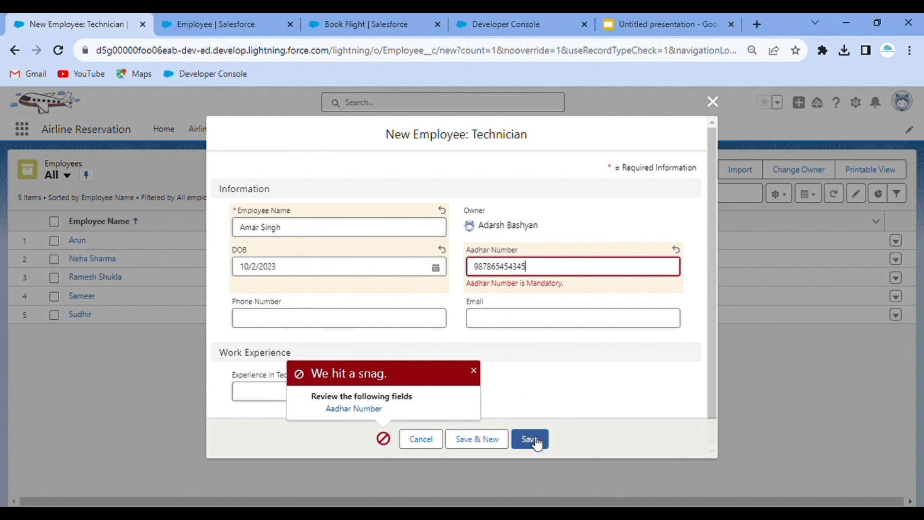
click(536, 440)
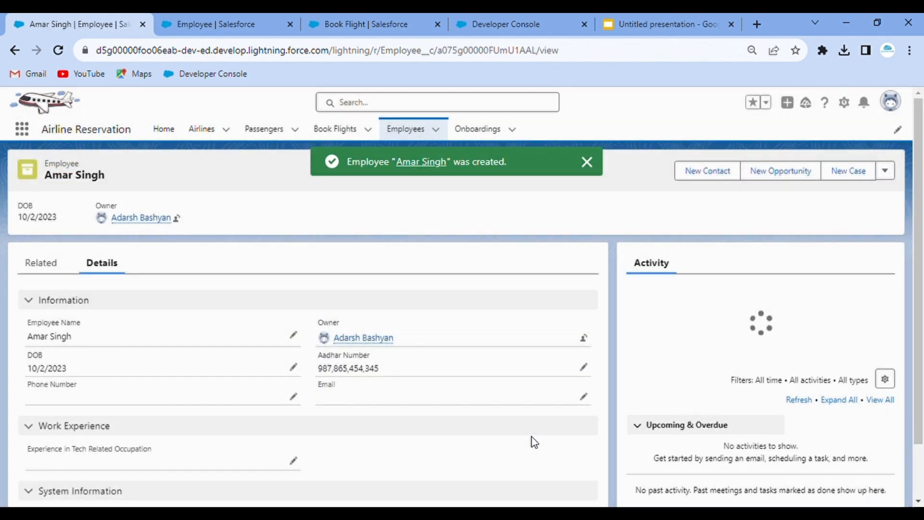
scroll(259, 385, down, 2)
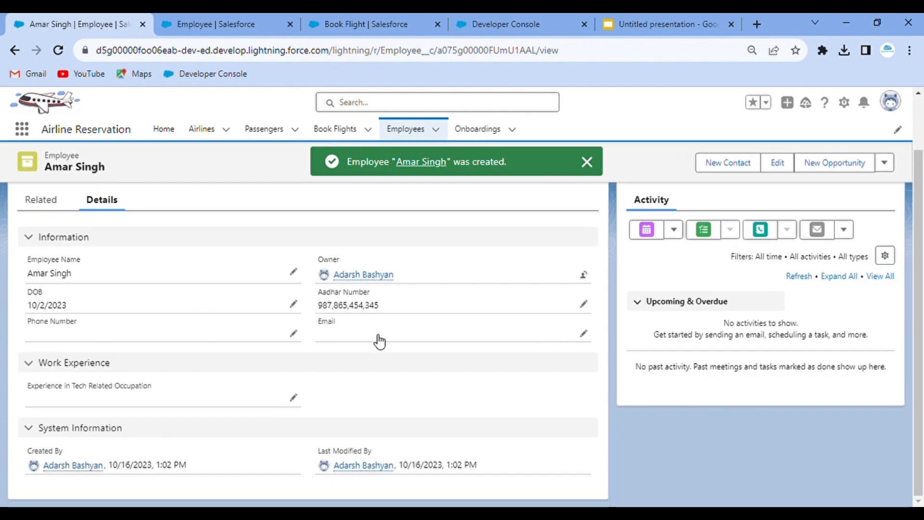
scroll(423, 325, up, 2)
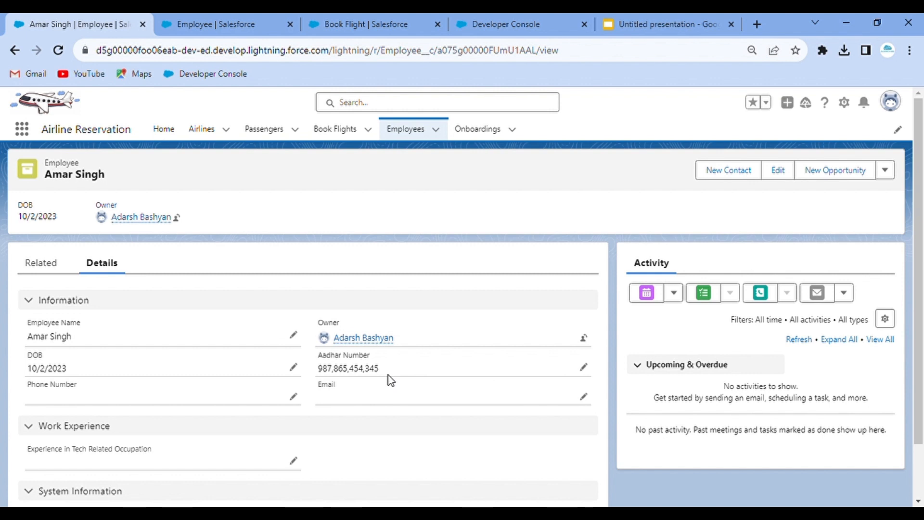
- Replace the employee's Aadhar Number with the single digit 7, save, and return to the validation rule page
click(582, 371)
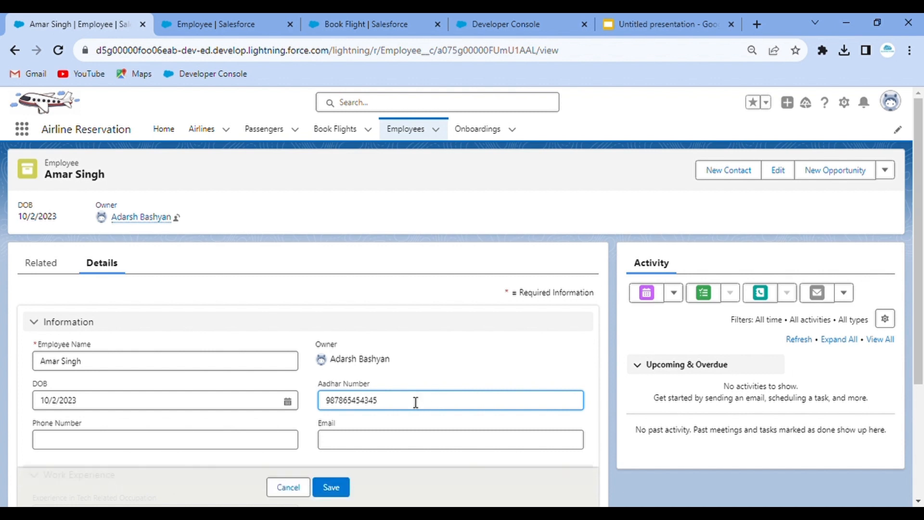
key(ctrl+a)
key(BackSpace)
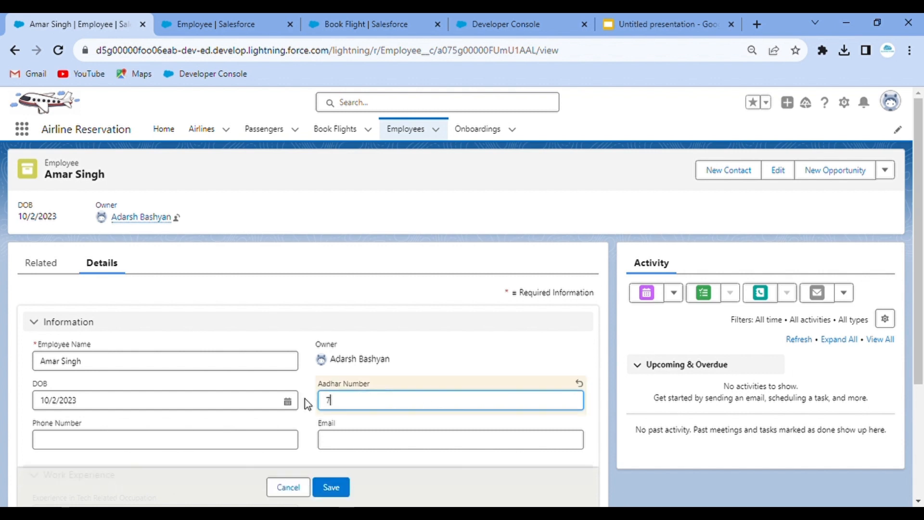
click(337, 487)
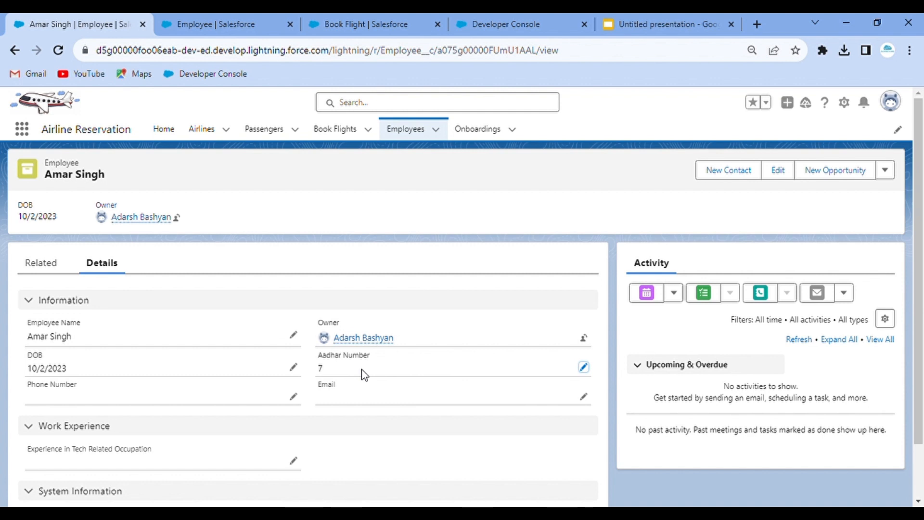
click(219, 22)
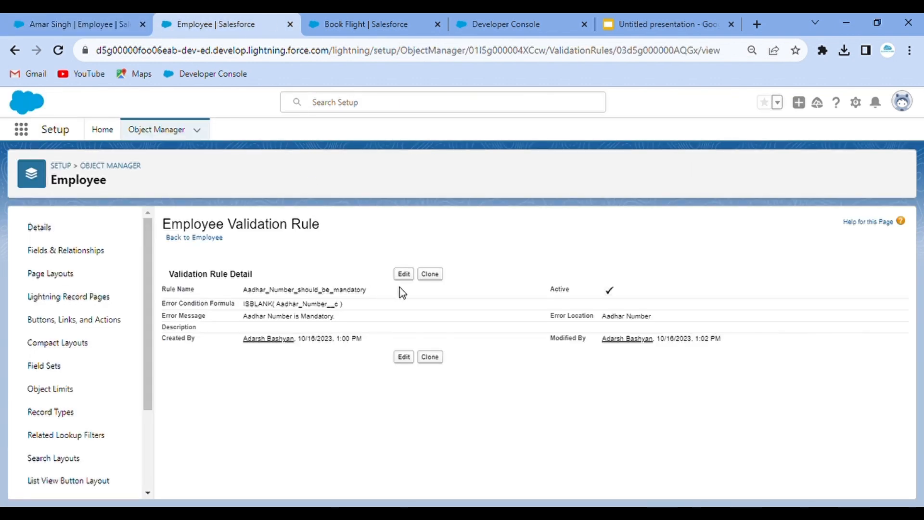
- Edit the Aadhar validation rule and change its Rule Name to Aadhar_Nomber_Validation
click(406, 277)
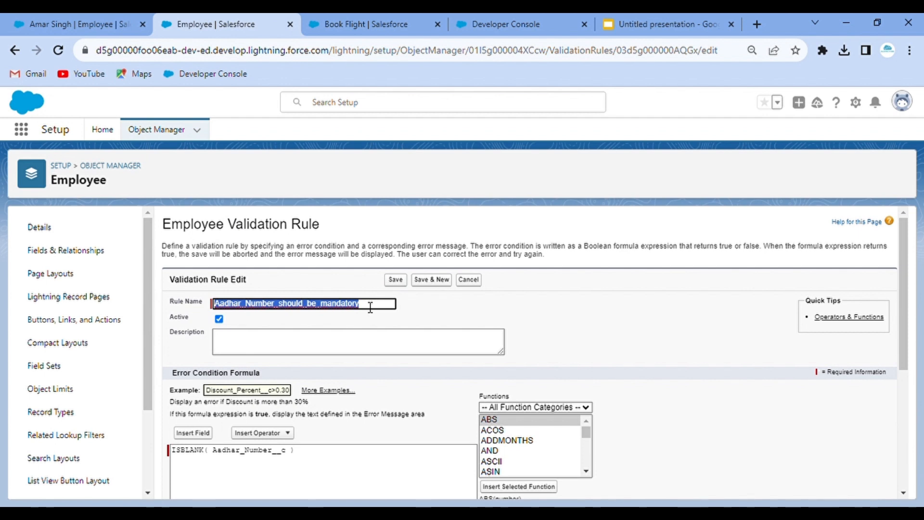
click(370, 307)
drag(371, 307, 254, 309)
key(BackSpace)
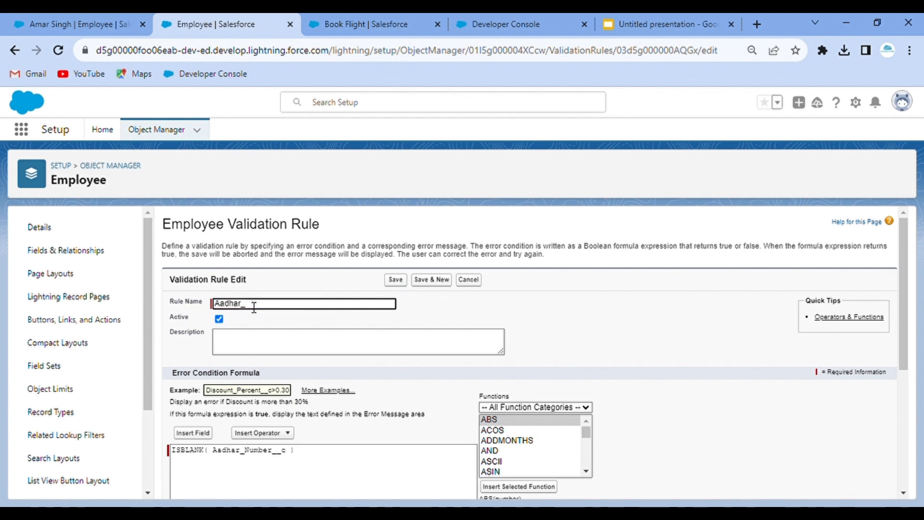
text(No)
text(mber_Valida)
text(tion)
scroll(386, 391, down, 3)
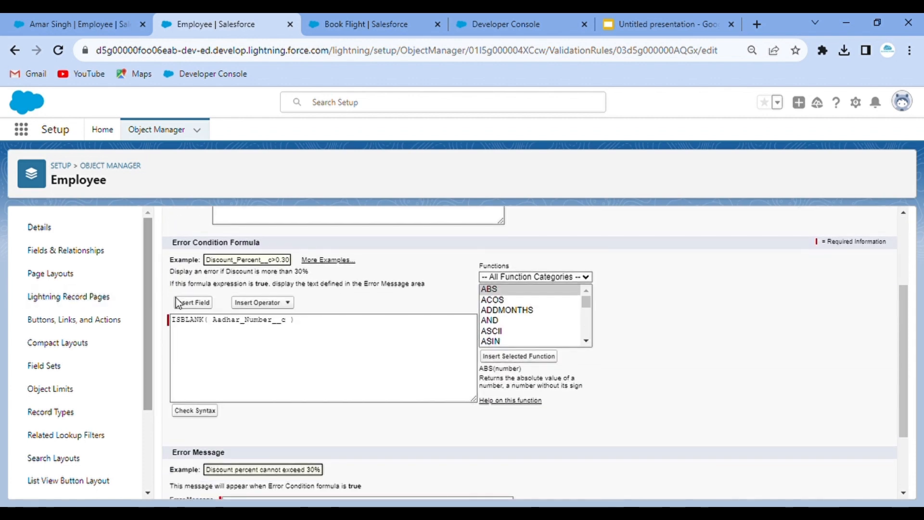
- Insert AND into the error condition formula and move the ISBLANK check into its logical1 slot
click(321, 329)
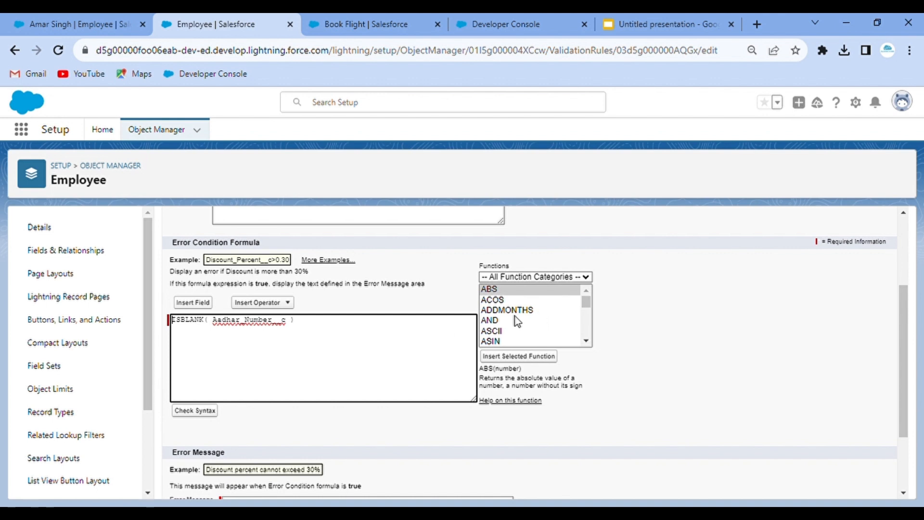
click(504, 321)
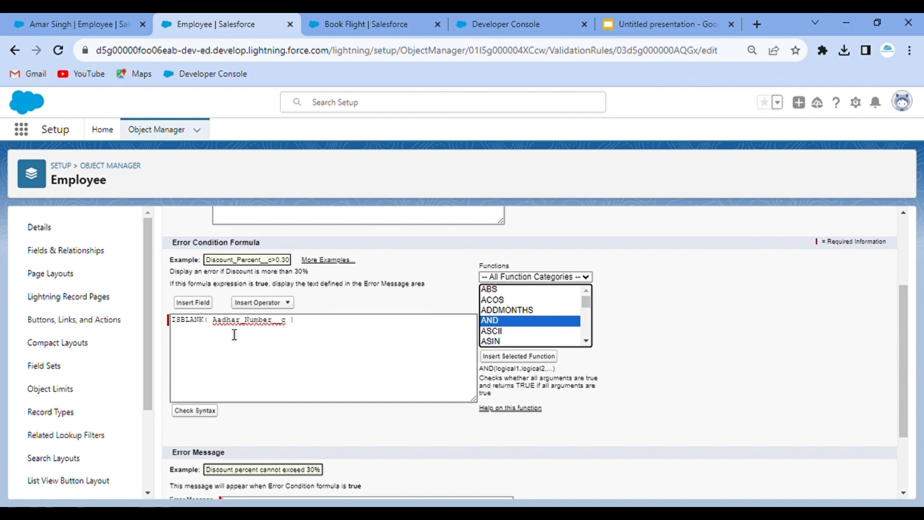
click(519, 356)
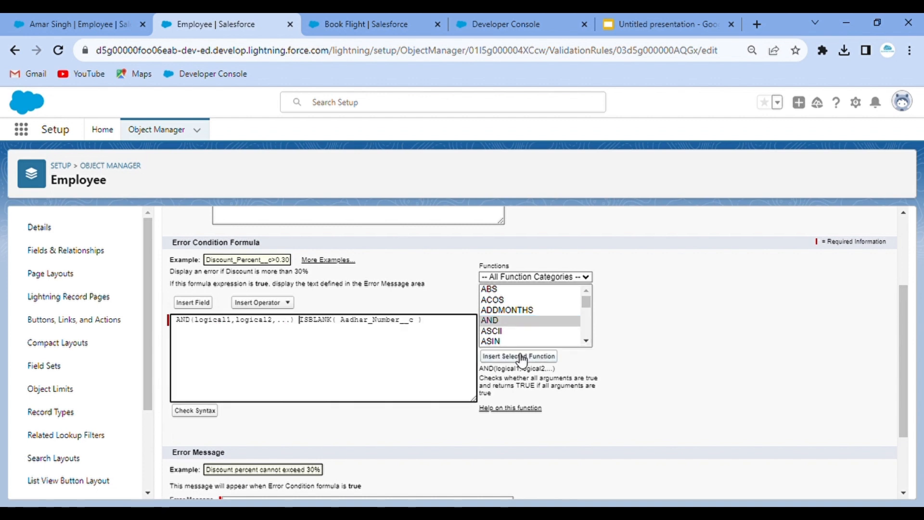
drag(431, 322, 308, 329)
key(ctrl+x)
double_click(215, 328)
key(ctrl+v)
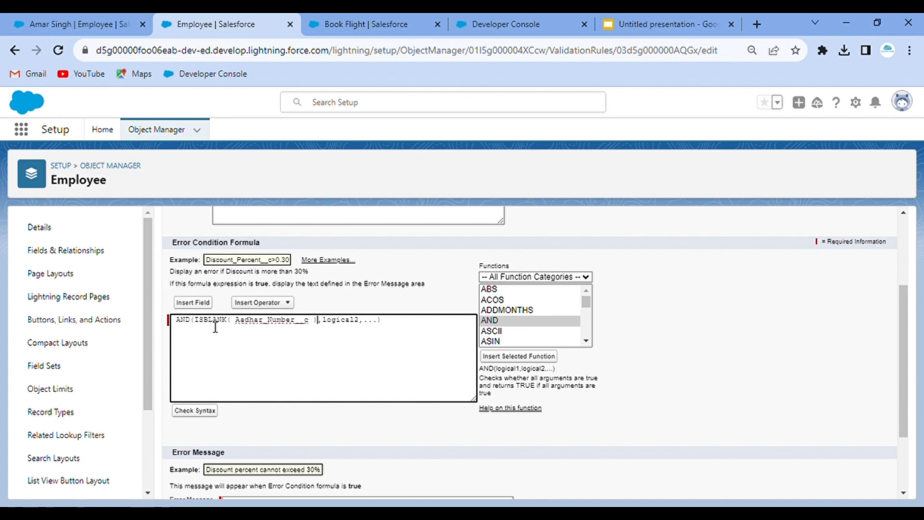
click(383, 329)
- Insert LEN() from the Functions list after ISBLANK and select its text placeholder
scroll(544, 317, down, 3)
scroll(544, 318, down, 6)
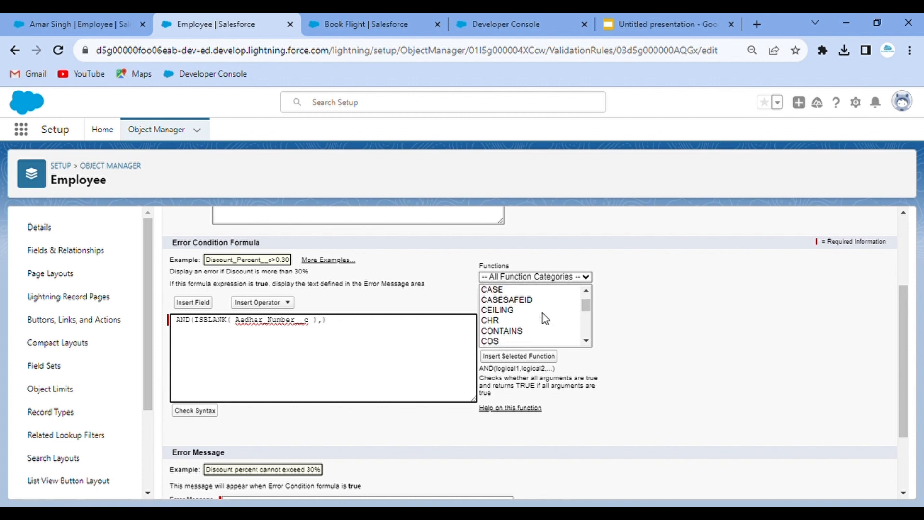
scroll(544, 318, down, 5)
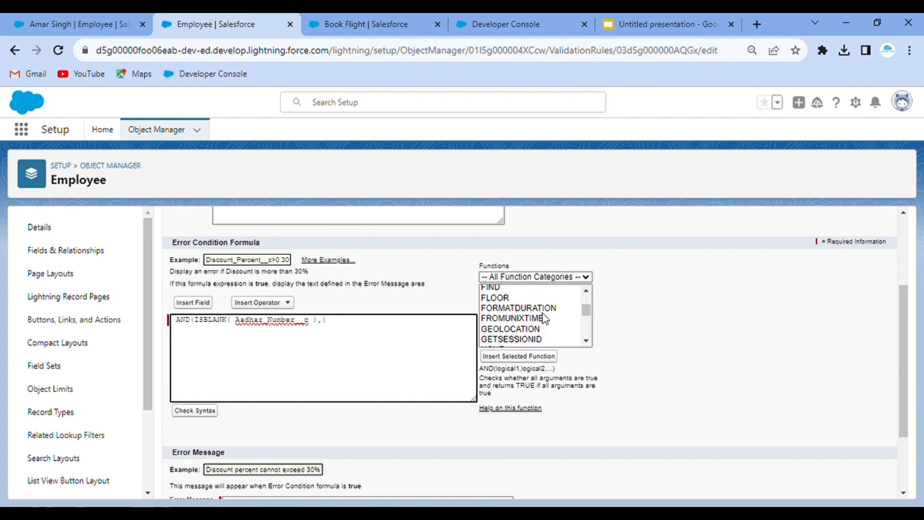
scroll(544, 317, down, 3)
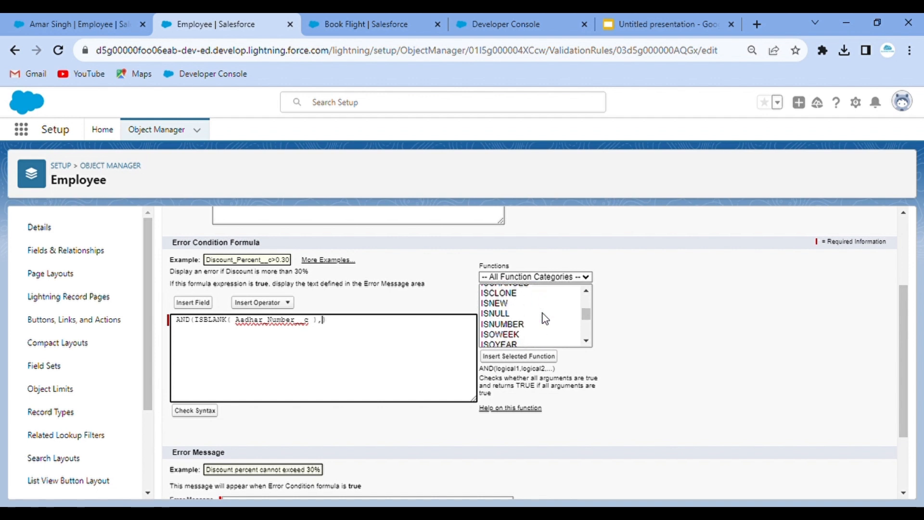
scroll(544, 318, down, 2)
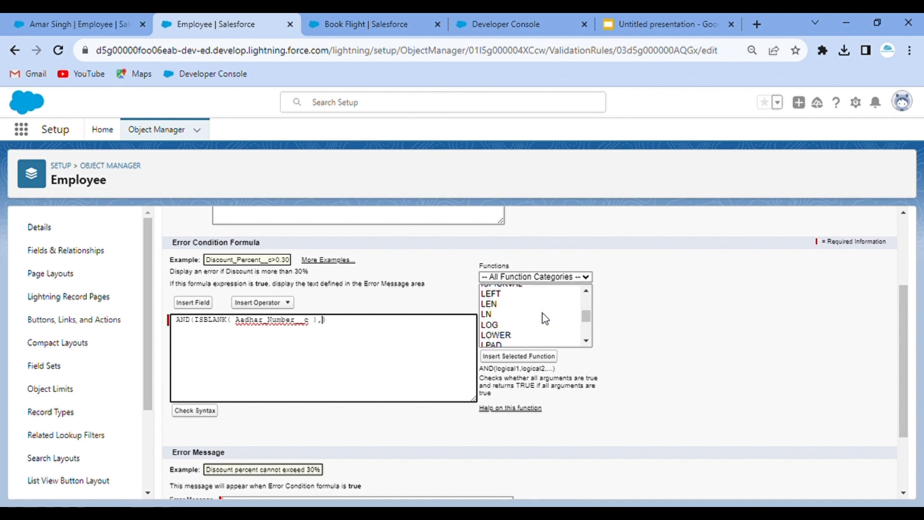
click(505, 307)
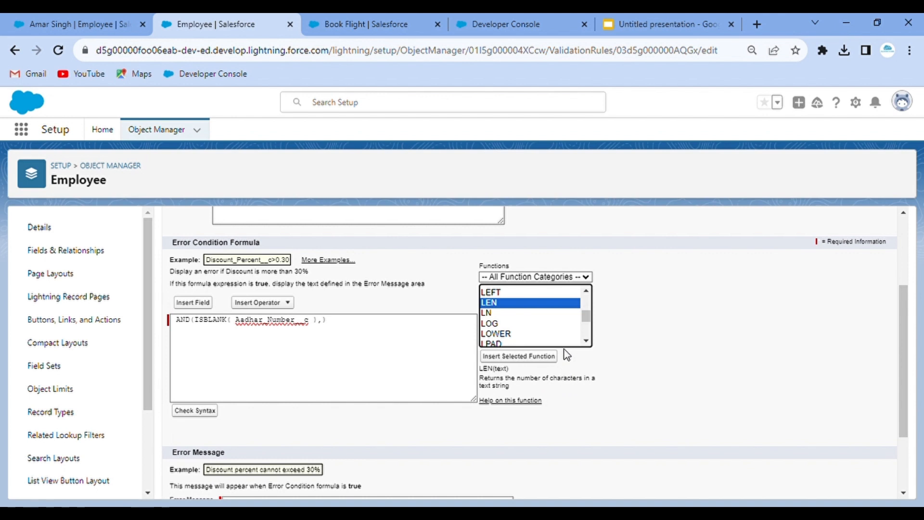
scroll(512, 314, down, 1)
scroll(514, 315, up, 1)
scroll(515, 309, down, 1)
scroll(530, 312, down, 5)
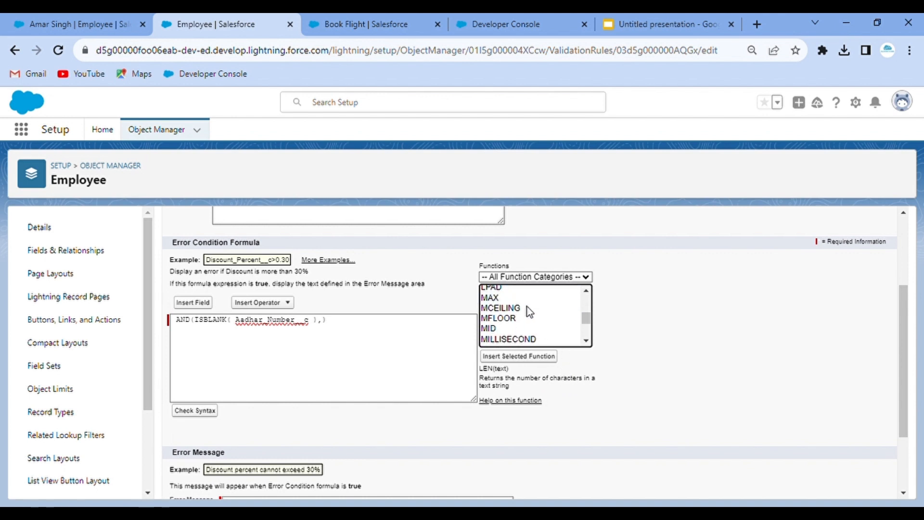
scroll(530, 312, down, 4)
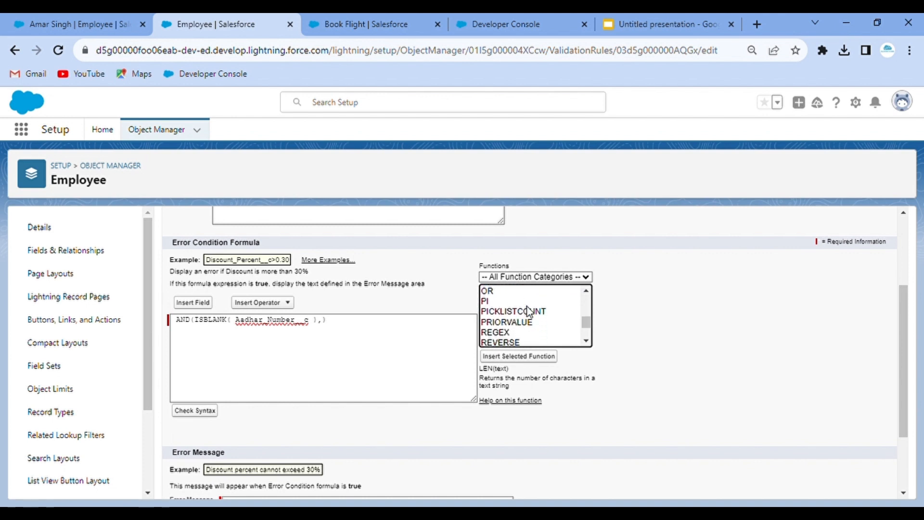
scroll(529, 312, down, 4)
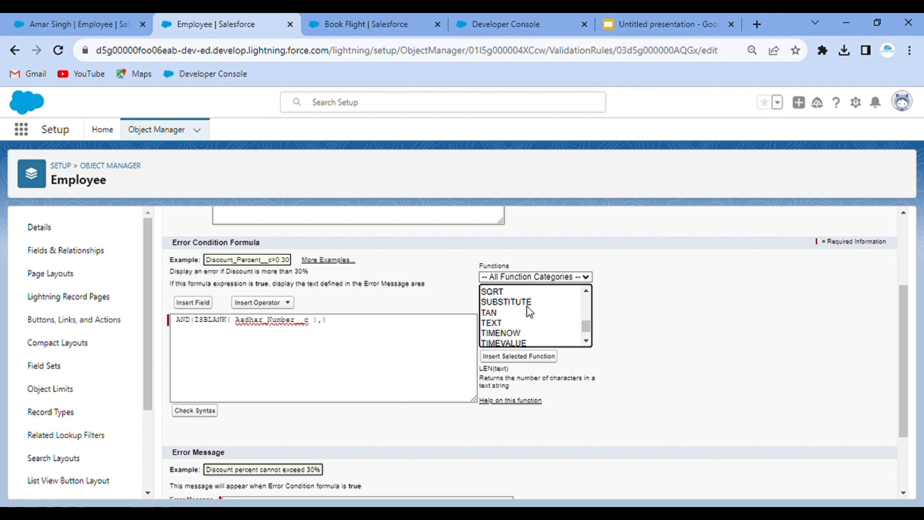
scroll(529, 312, down, 2)
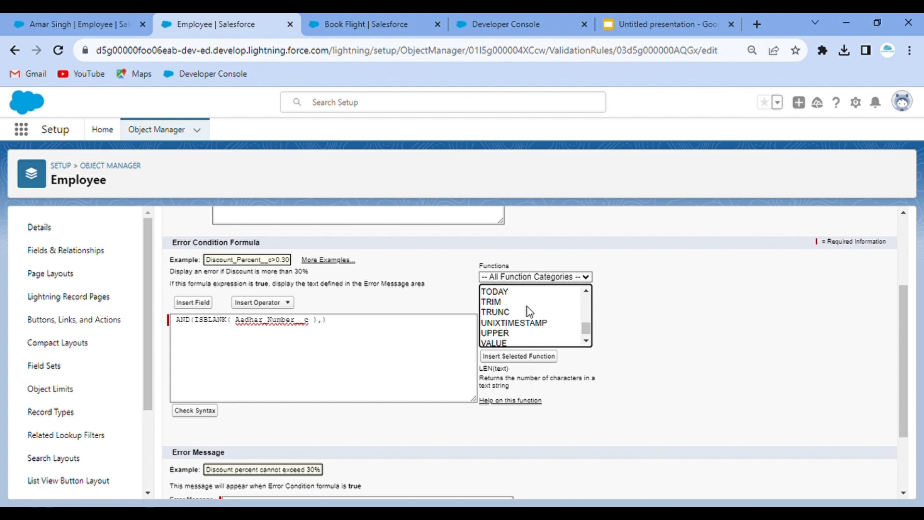
scroll(530, 312, down, 3)
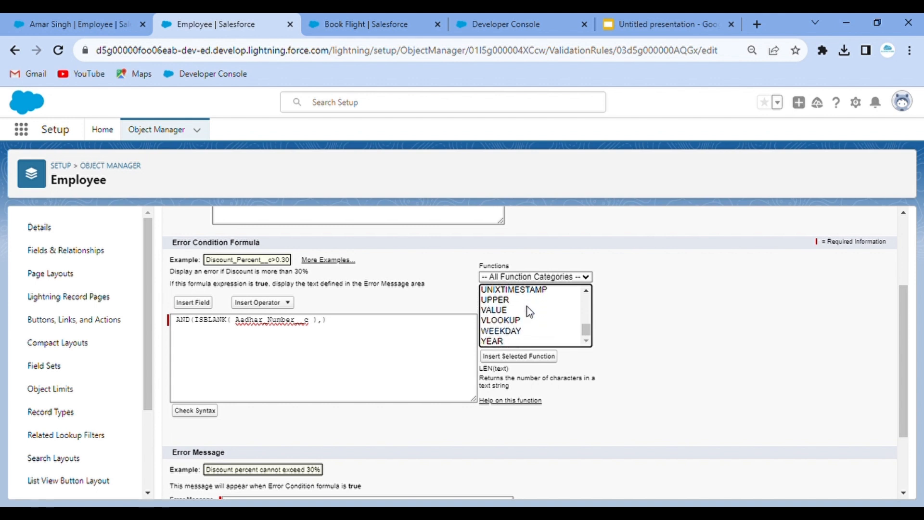
scroll(529, 311, up, 3)
scroll(530, 312, up, 8)
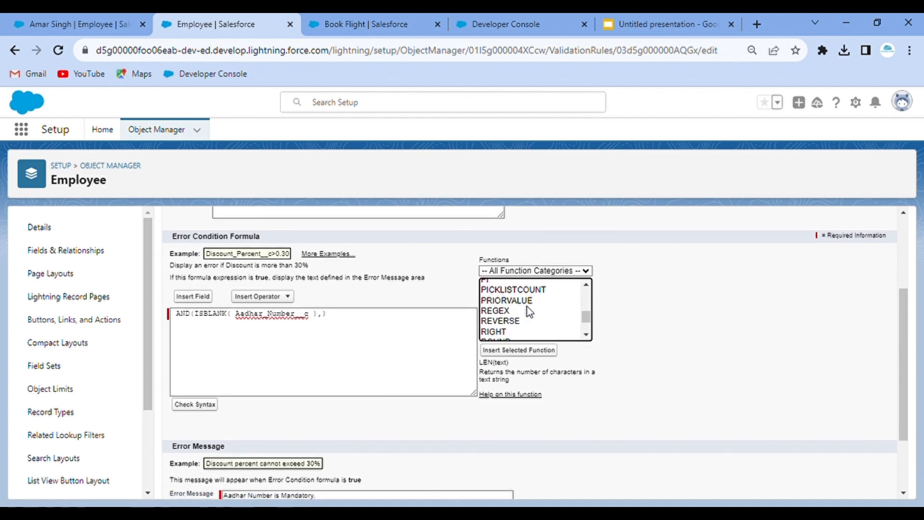
scroll(529, 312, up, 4)
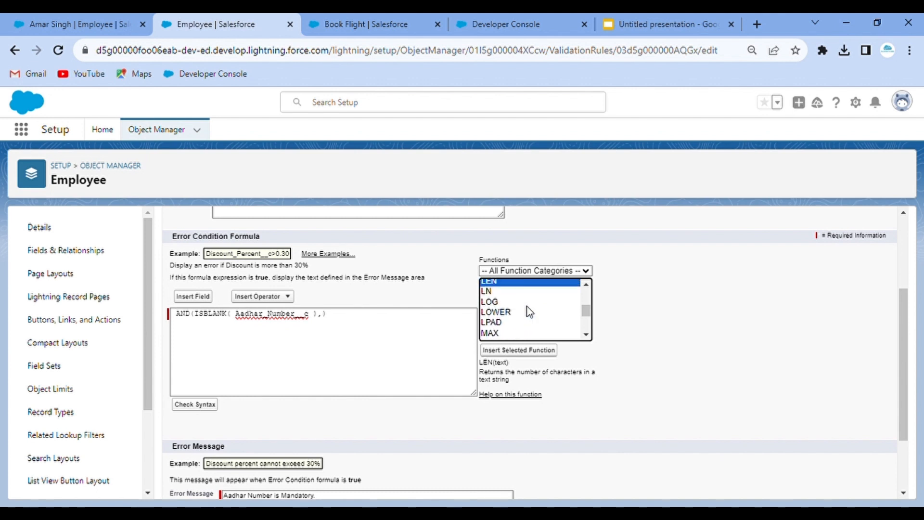
click(520, 352)
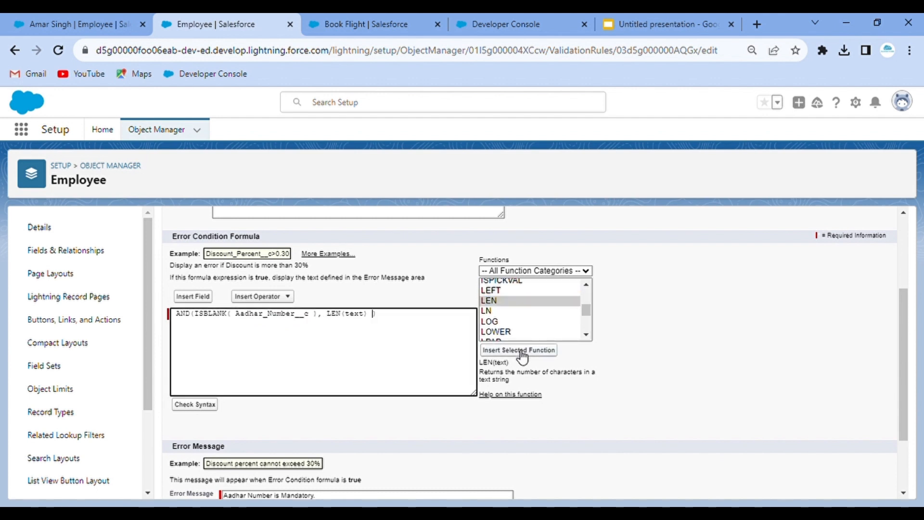
double_click(366, 318)
click(93, 14)
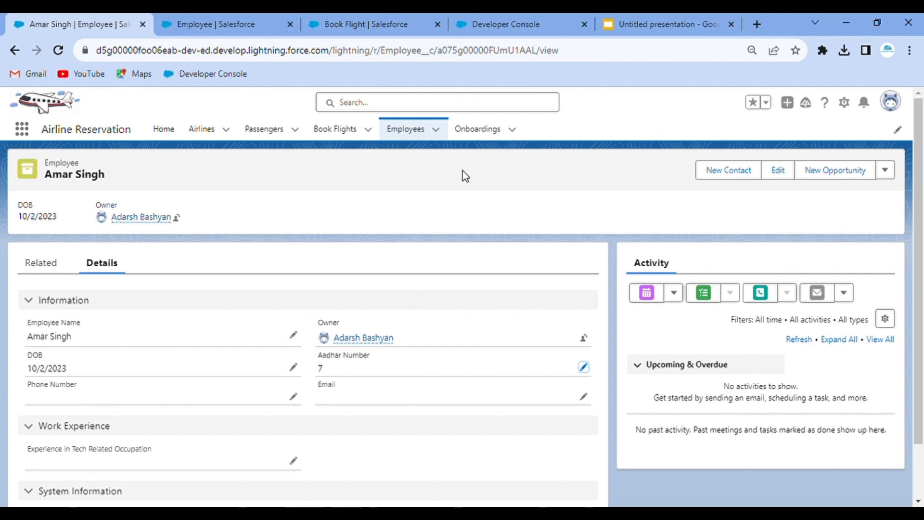
click(394, 15)
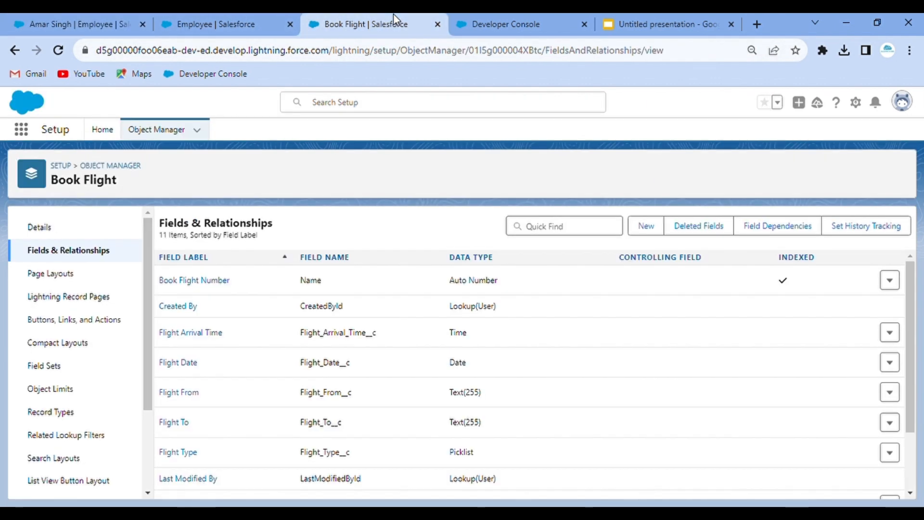
click(156, 135)
click(740, 174)
text(employee)
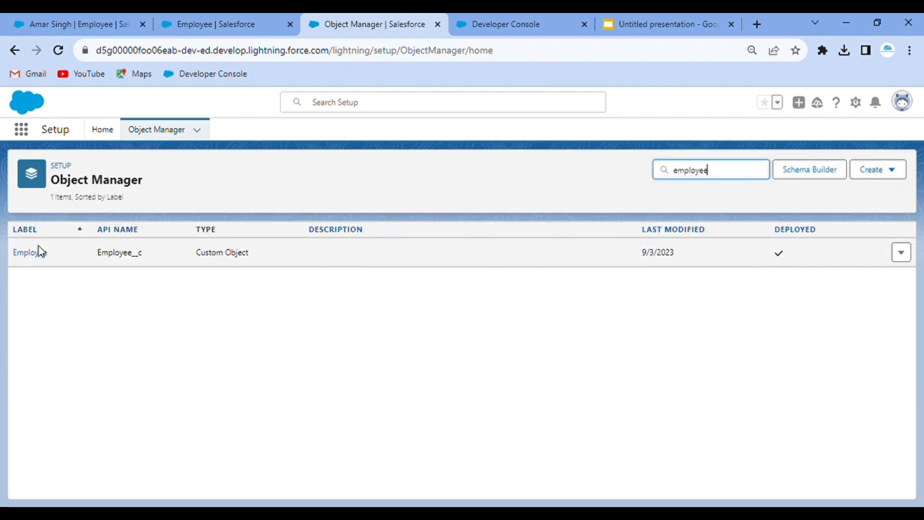
click(41, 251)
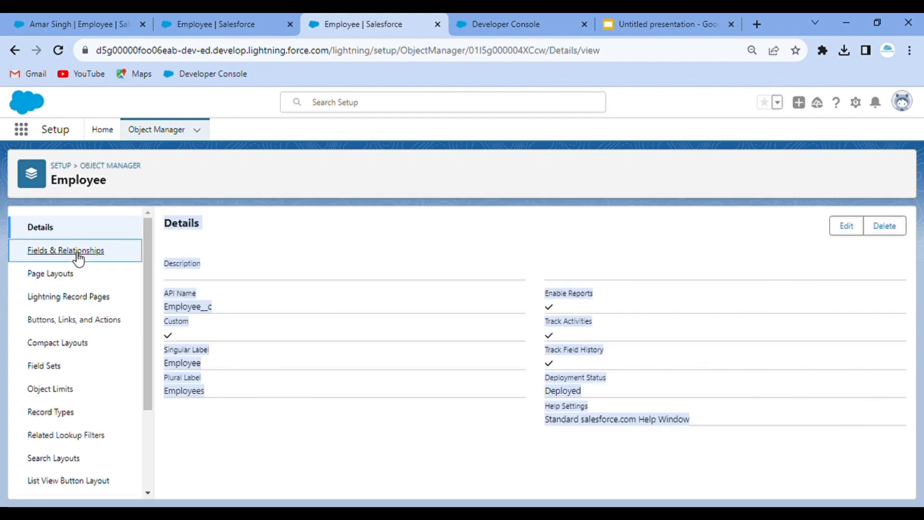
click(78, 255)
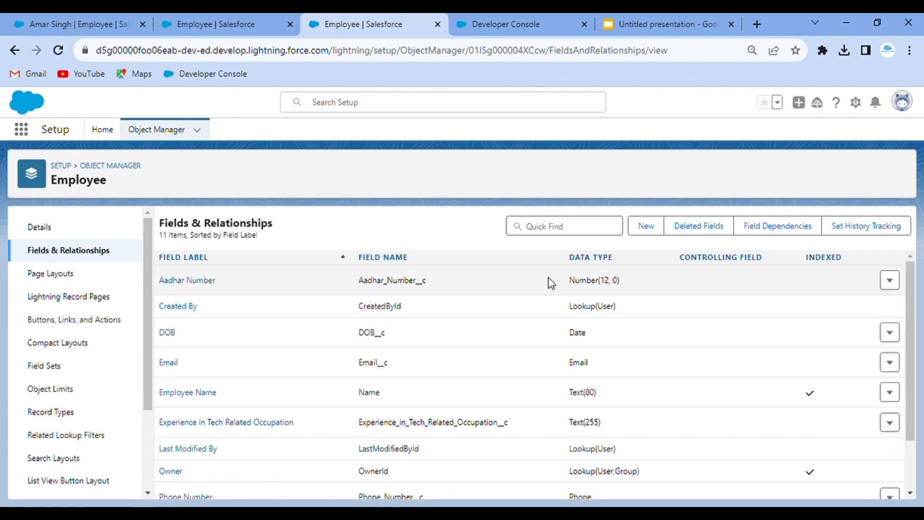
click(182, 15)
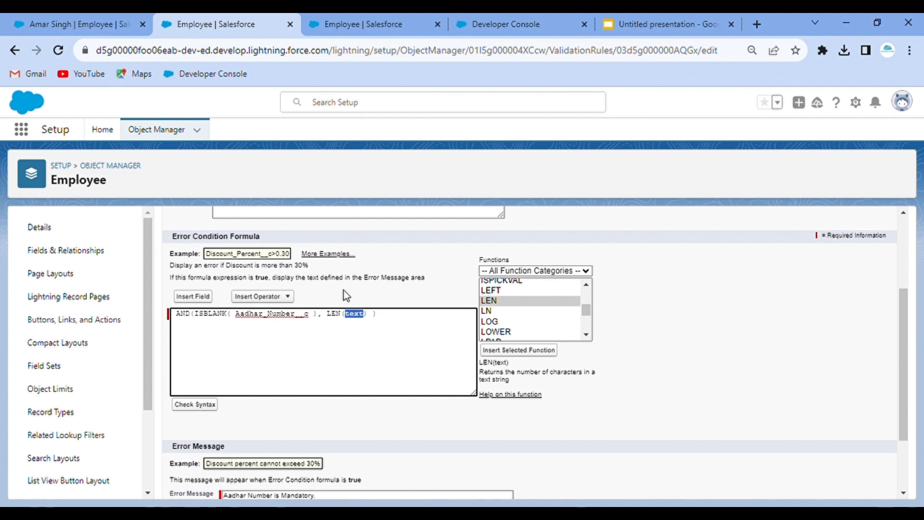
- Put Aadhar_Number__c inside LEN() and check syntax, which reports LEN expects Text but received Number
double_click(279, 315)
key(ctrl+c)
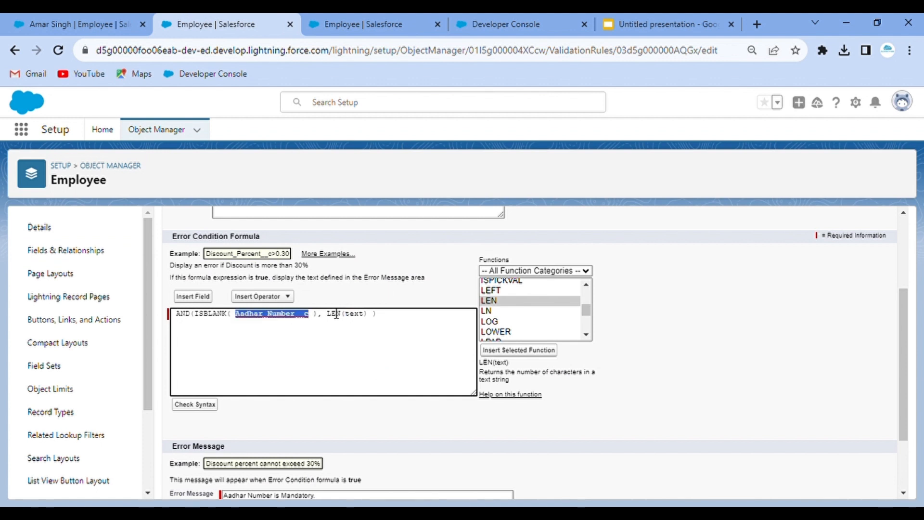
double_click(362, 320)
key(ctrl+v)
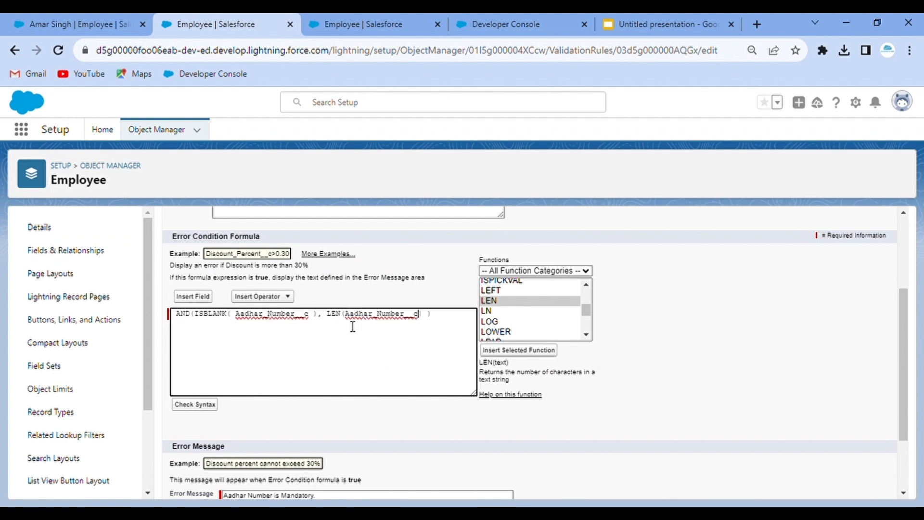
click(197, 408)
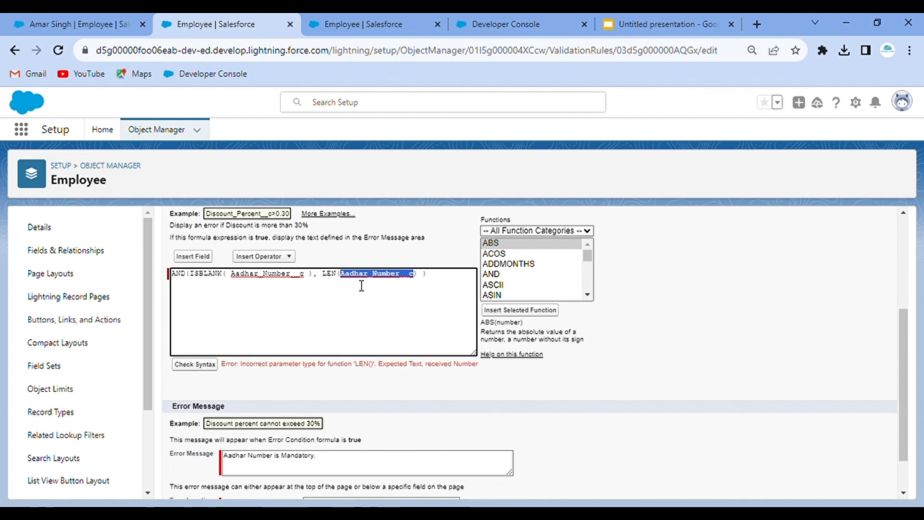
- Insert the TEXT(value) function inside LEN from the Functions list
click(347, 281)
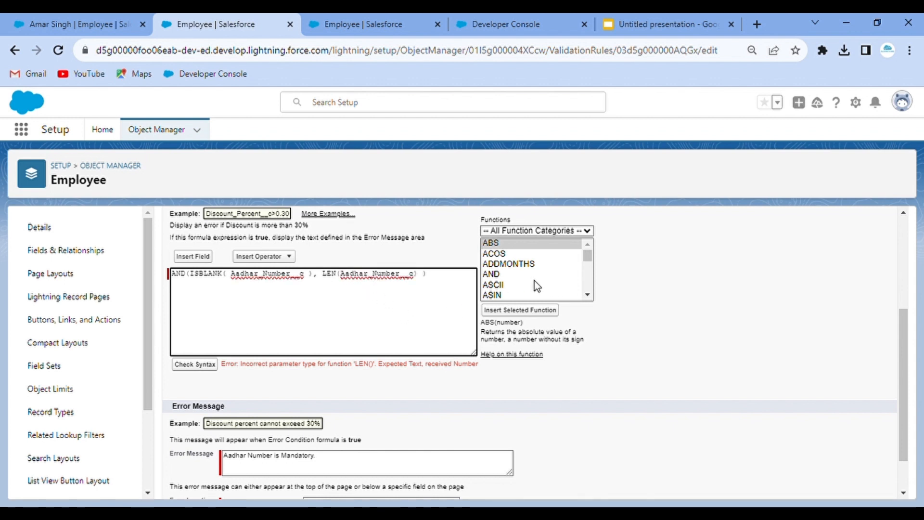
scroll(523, 285, down, 1)
scroll(523, 286, down, 4)
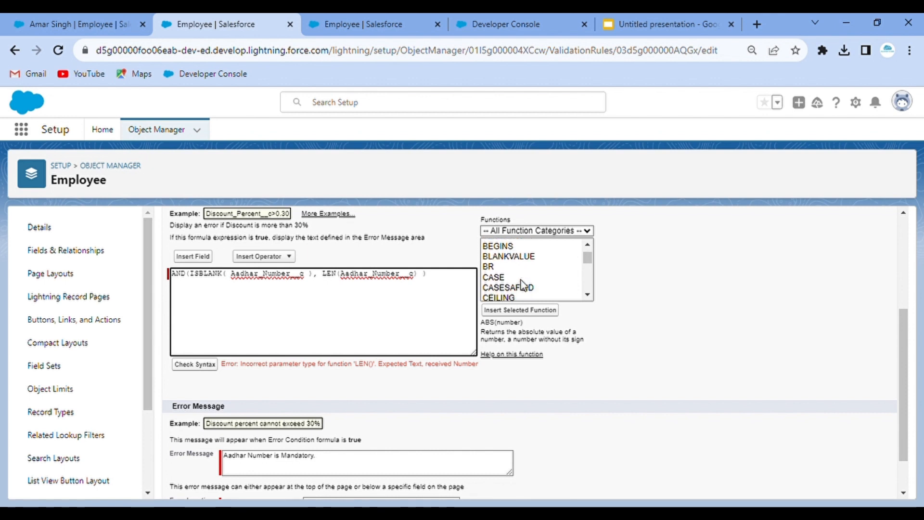
scroll(521, 279, down, 5)
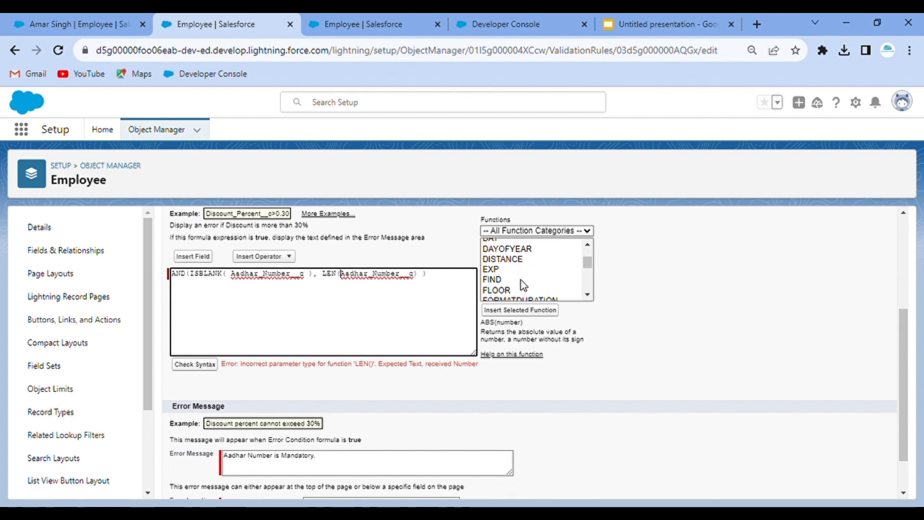
scroll(521, 280, down, 4)
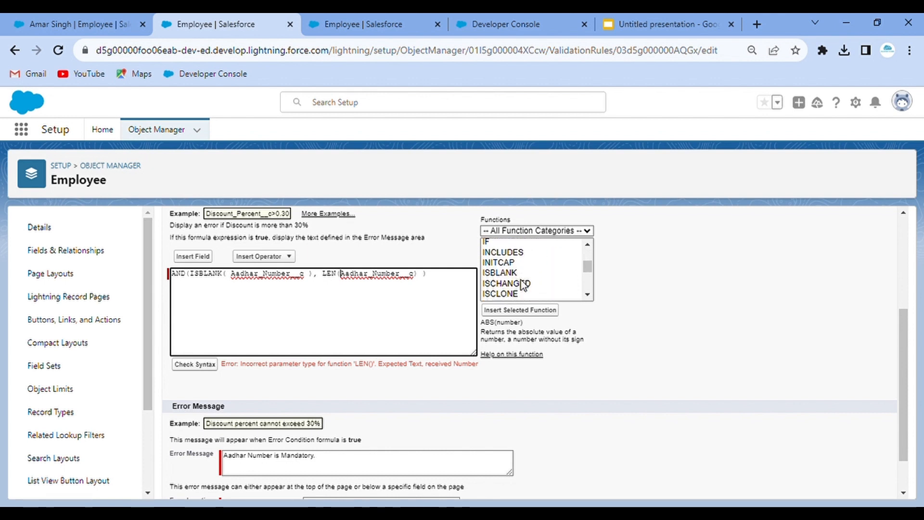
scroll(521, 279, down, 5)
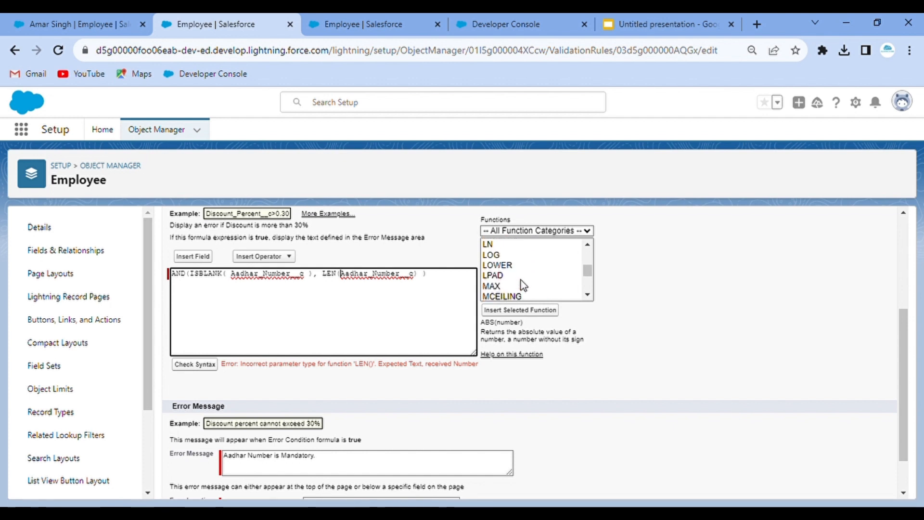
scroll(521, 280, down, 6)
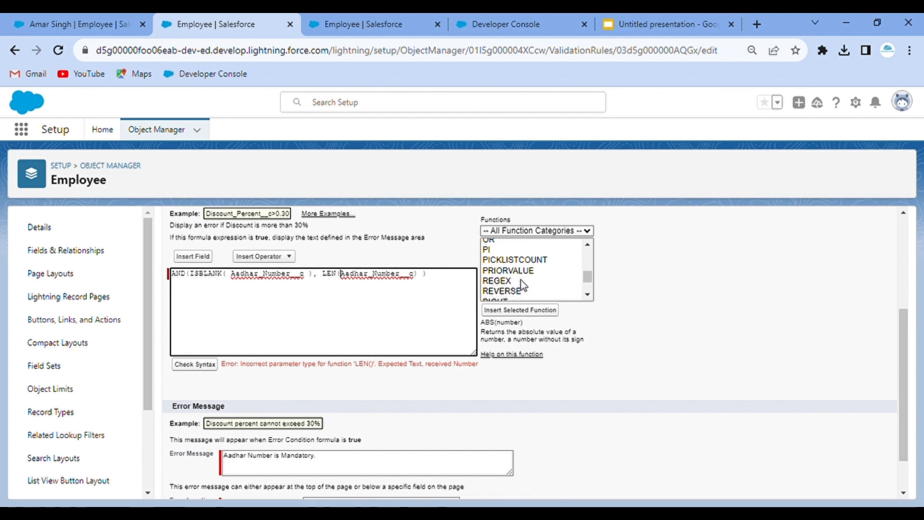
scroll(520, 280, down, 4)
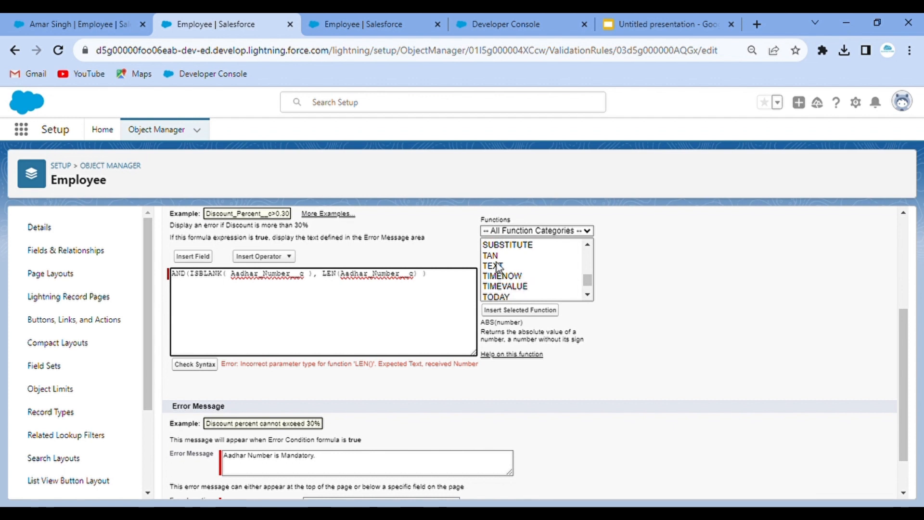
click(499, 268)
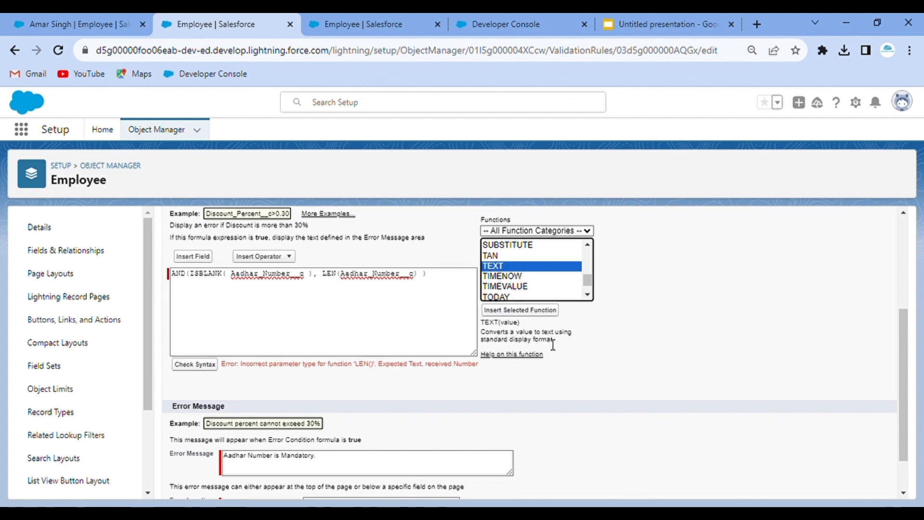
click(524, 314)
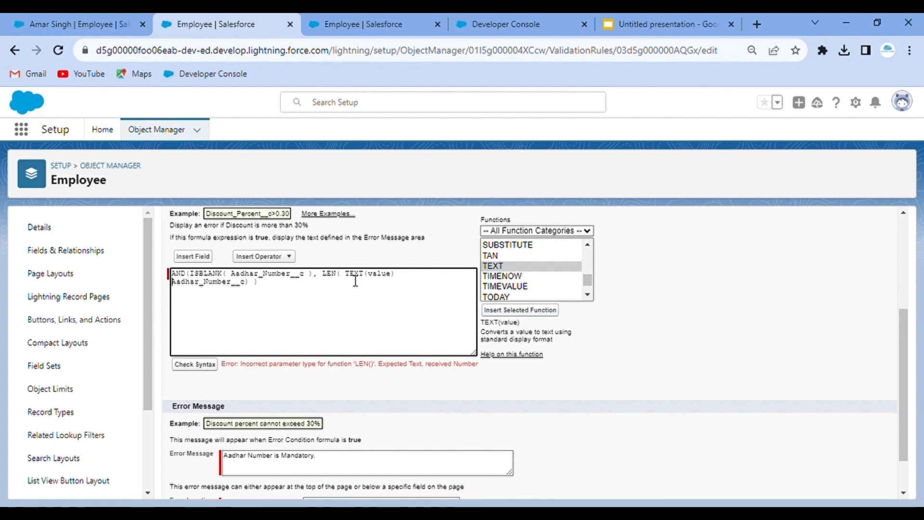
- Move Aadhar_Number__c into TEXT's value slot, giving LEN( TEXT(Aadhar_Number__c) ), and check syntax
double_click(226, 290)
key(ctrl+x)
key(BackSpace)
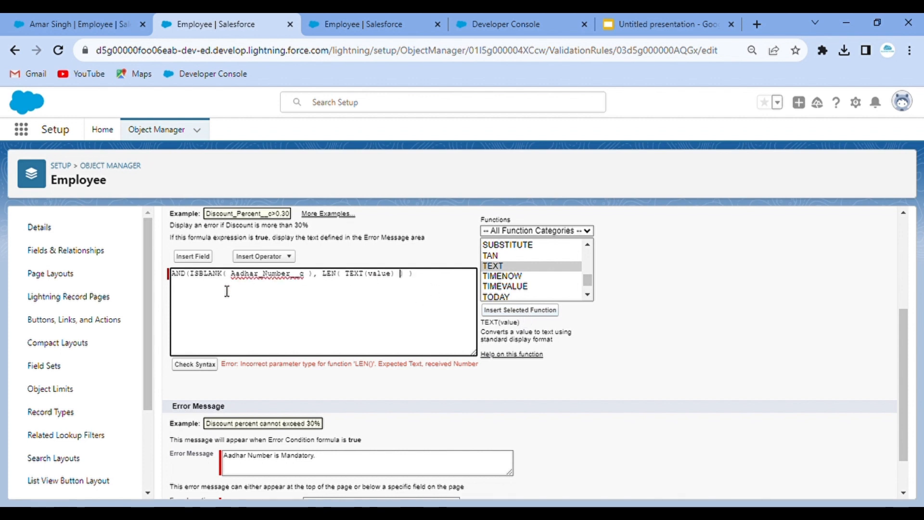
double_click(384, 274)
key(ctrl+v)
click(198, 365)
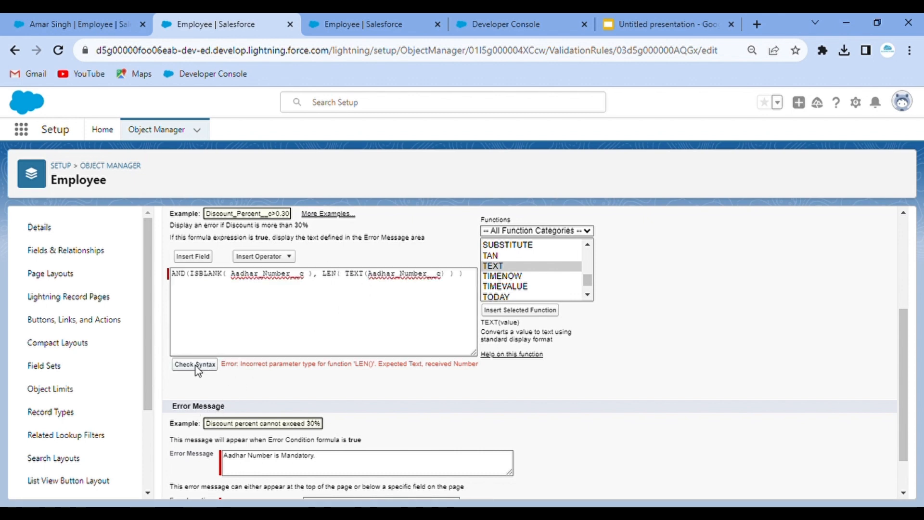
- Append <12 after LEN( TEXT(Aadhar_Number__c) ) and confirm the syntax check finds no errors
scroll(398, 386, down, 1)
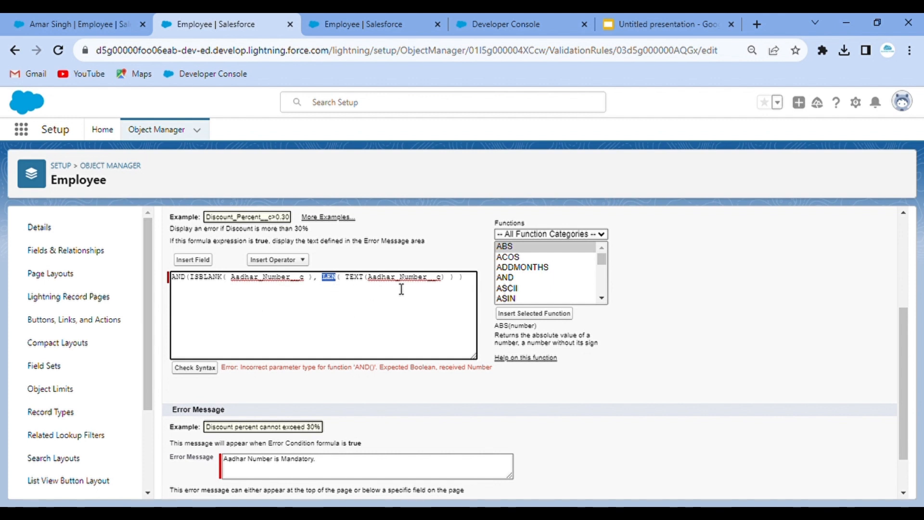
click(342, 287)
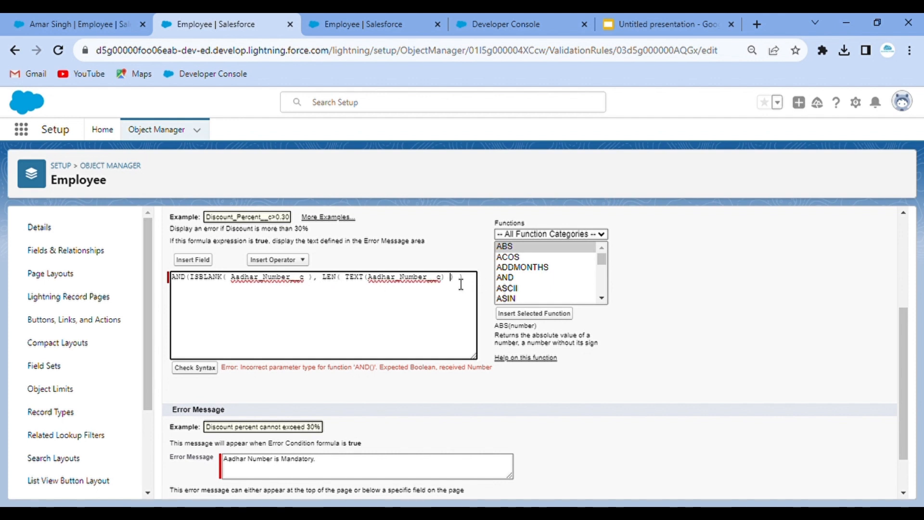
text(<12)
click(209, 371)
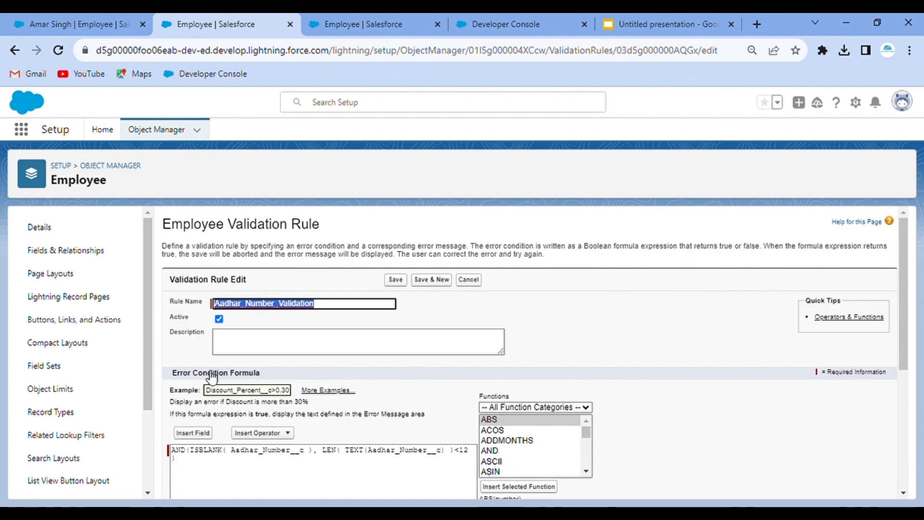
scroll(386, 412, down, 3)
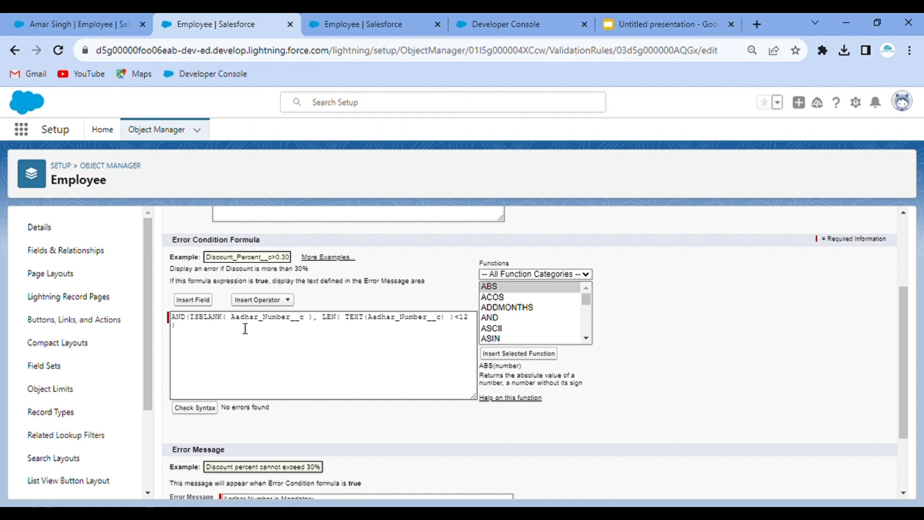
- Place the ISBLANK and LEN conditions of the AND formula on separate lines
click(327, 328)
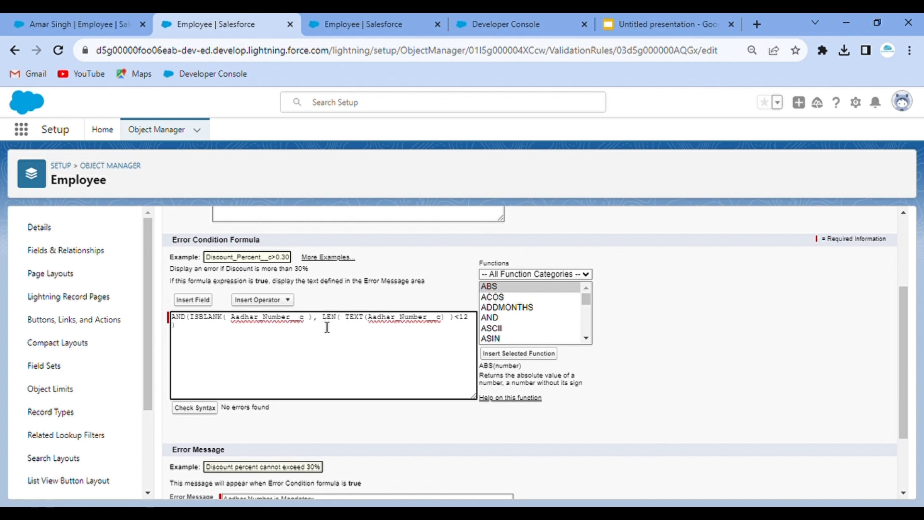
key(Return)
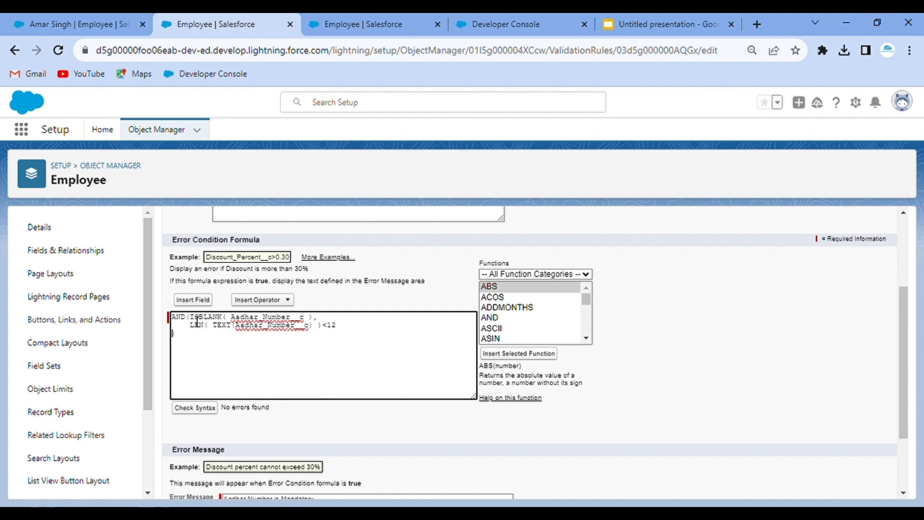
key(Return)
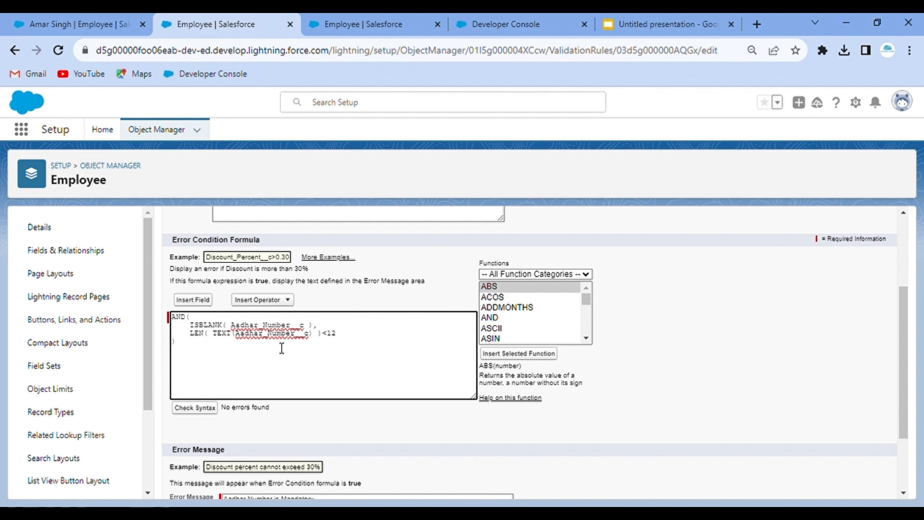
scroll(281, 348, down, 2)
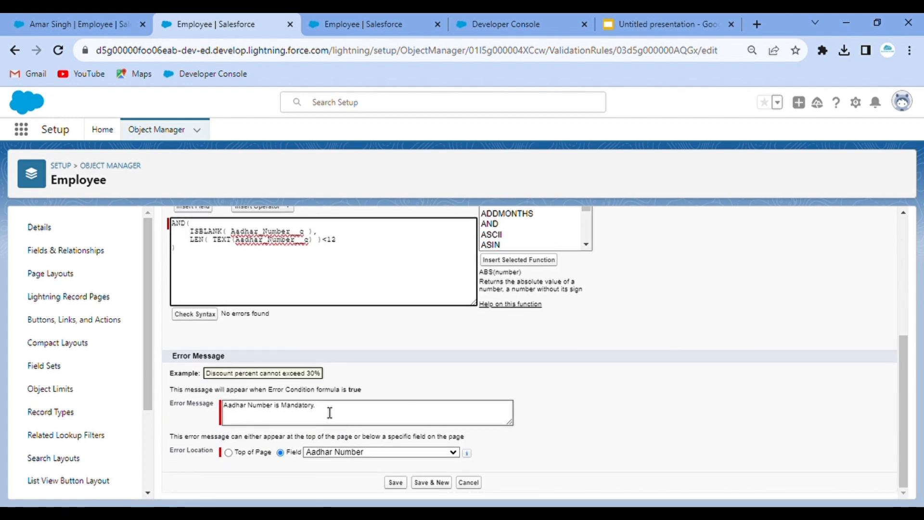
- Extend the error message to 'Aadhar Number is Mandatory and should be of 12 digits.' and save the rule
click(335, 413)
text(and should be)
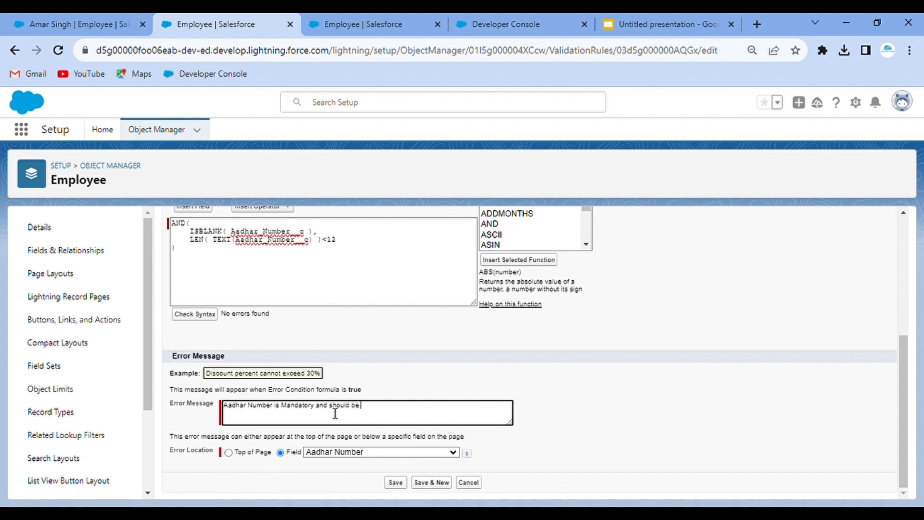
text( of 12 digits.)
key(BackSpace)
click(401, 483)
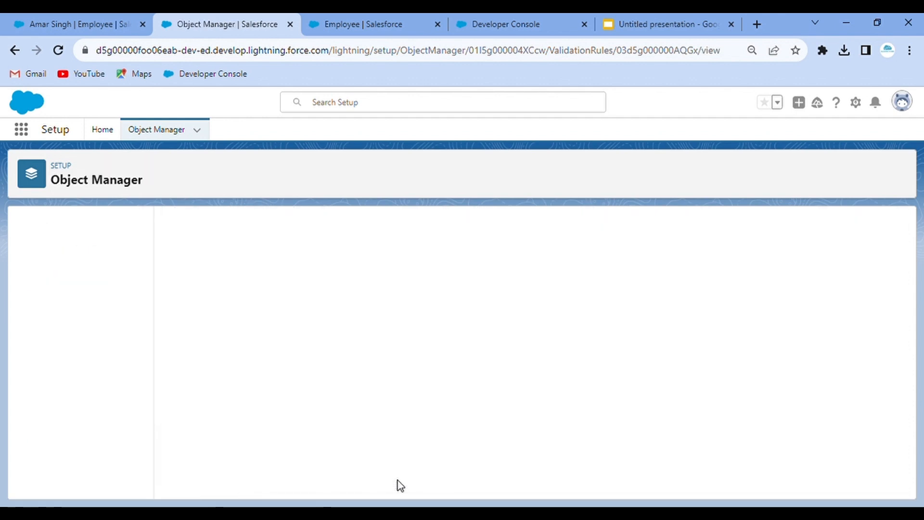
- Test the rule by re-saving the employee's Aadhar Number, then return to the validation rule page
click(64, 15)
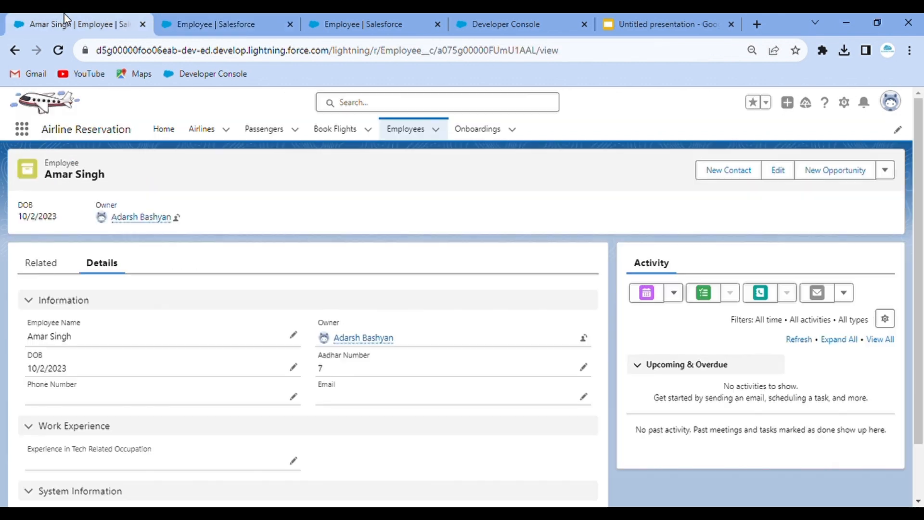
click(583, 367)
click(332, 488)
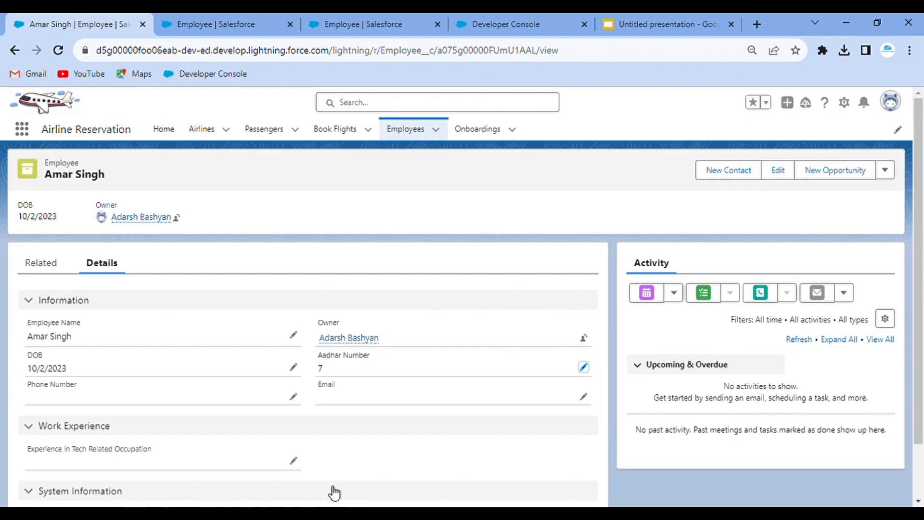
click(189, 19)
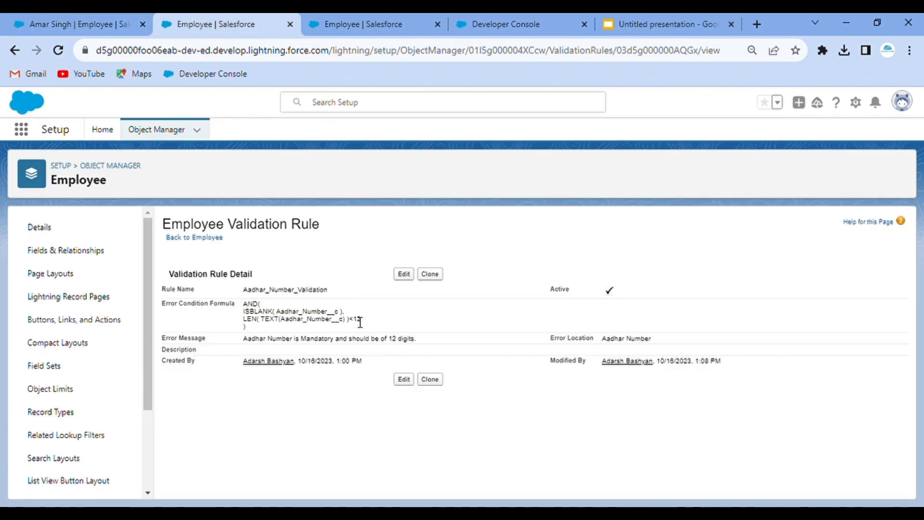
- Reopen the rule and add the missing ')' after the LEN expression and ',' after ISBLANK
click(403, 275)
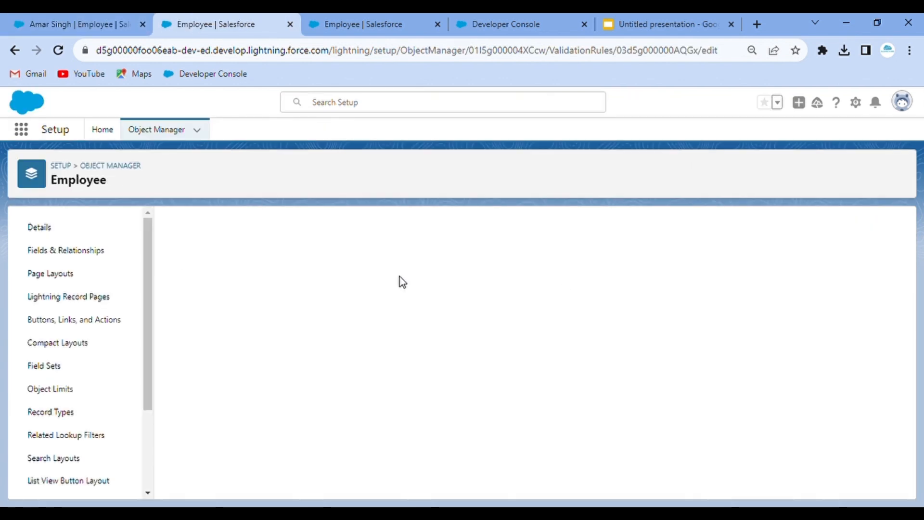
scroll(391, 385, down, 2)
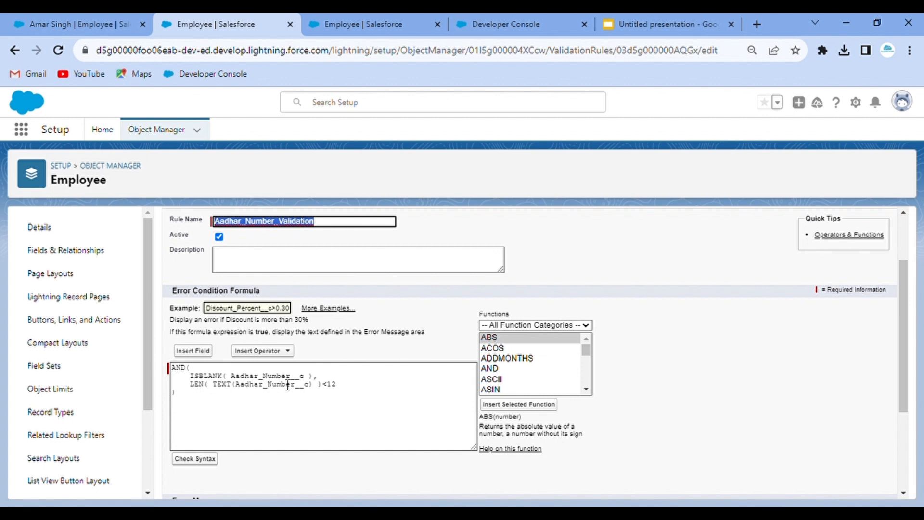
click(318, 384)
text())
click(327, 376)
text(,)
- Replace AND with OR in the validation formula, then switch back to the employee record
double_click(183, 371)
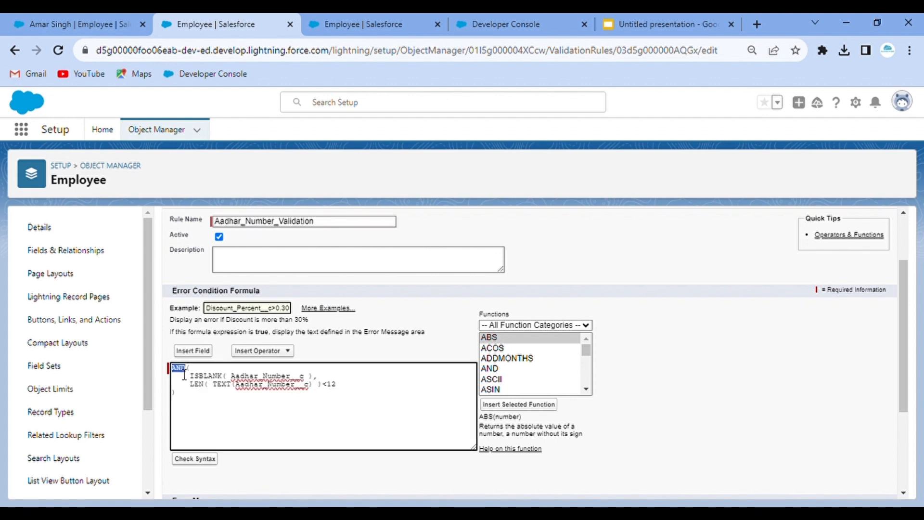
scroll(542, 372, down, 7)
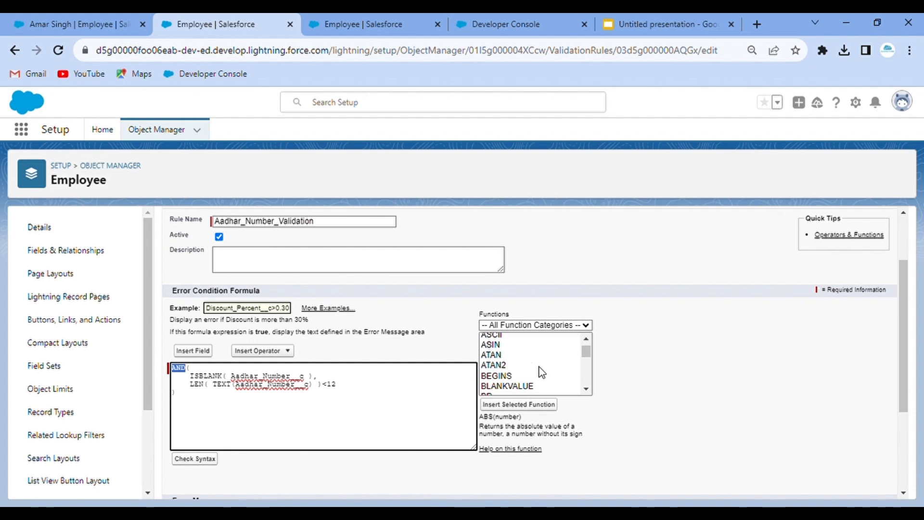
scroll(542, 372, down, 7)
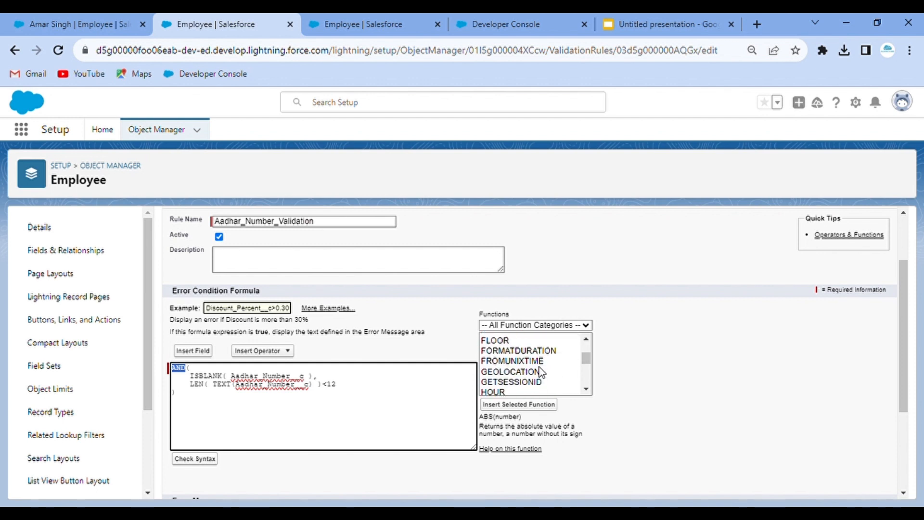
scroll(542, 372, down, 7)
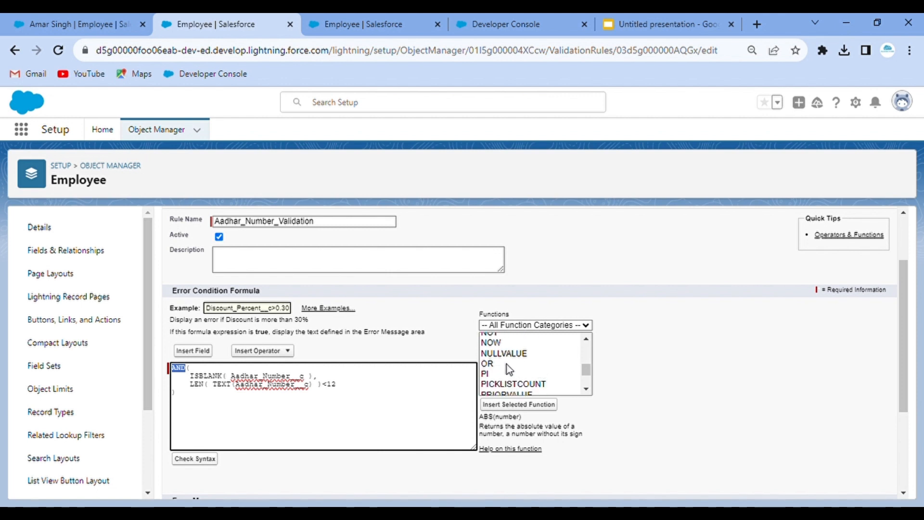
click(507, 364)
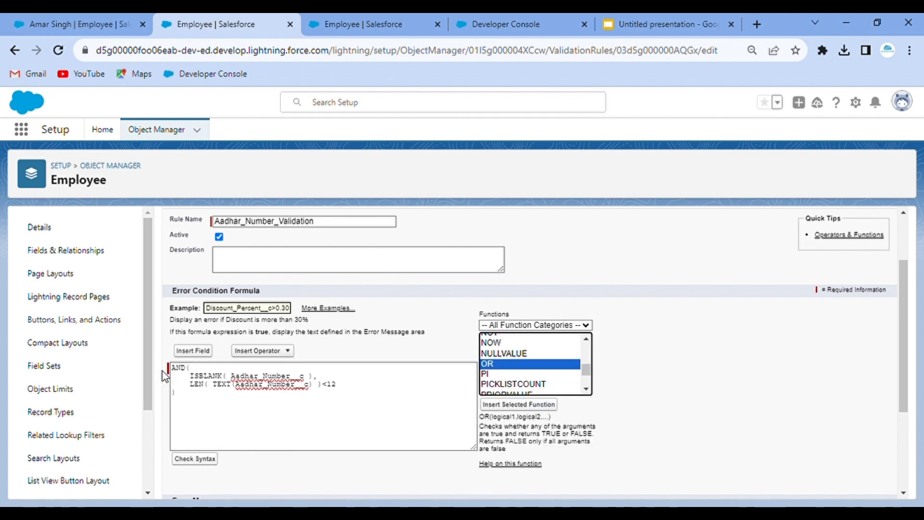
double_click(181, 371)
text(OR()
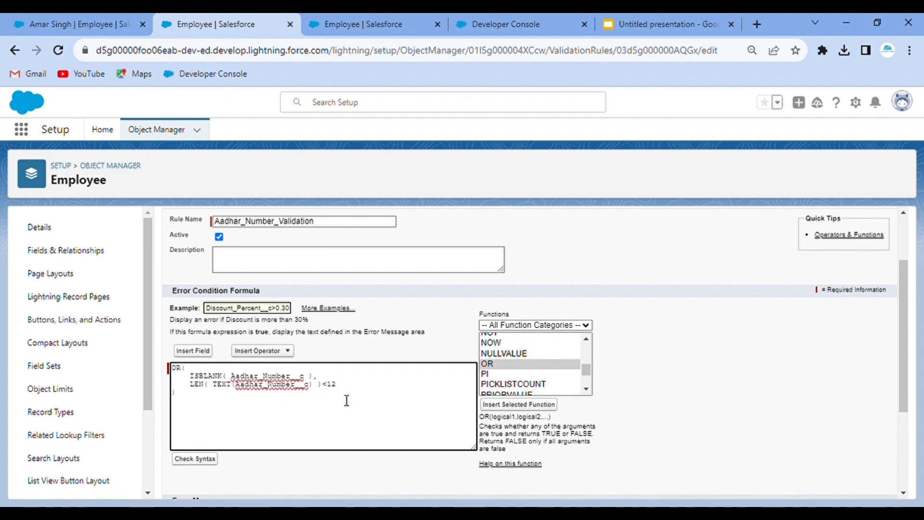
click(112, 14)
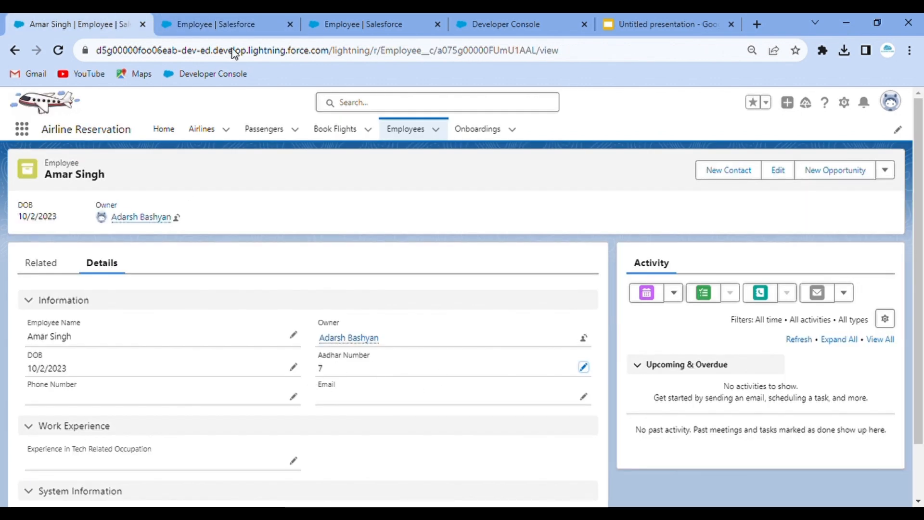
- Syntax-check and save the Aadhar_Number_Validation rule's OR formula, then return to the employee record
click(167, 18)
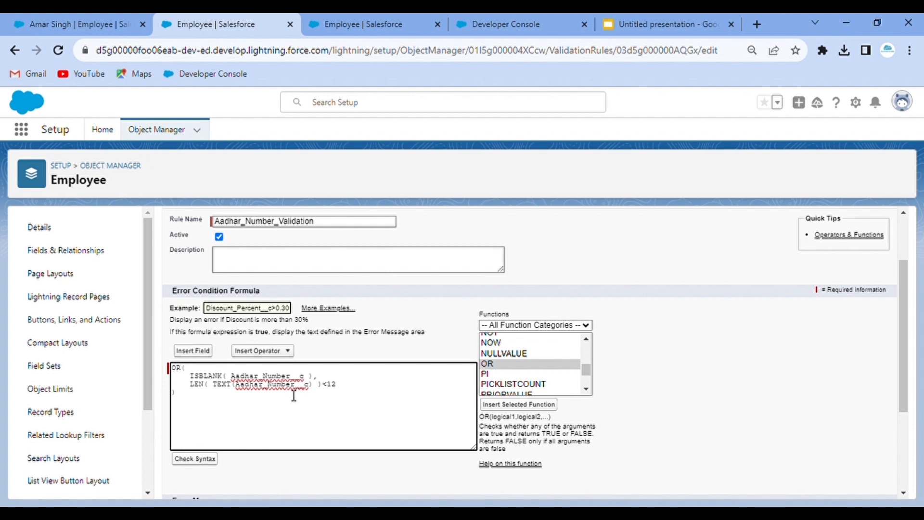
scroll(348, 409, down, 2)
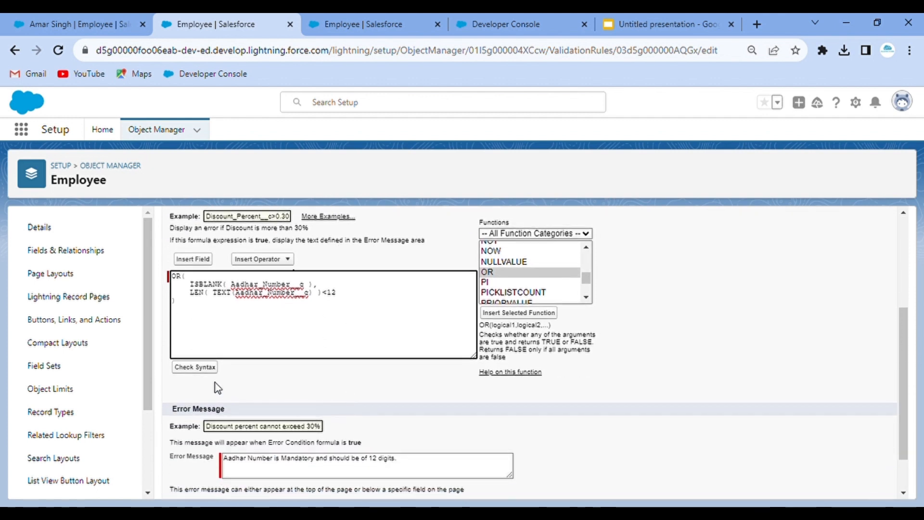
click(207, 368)
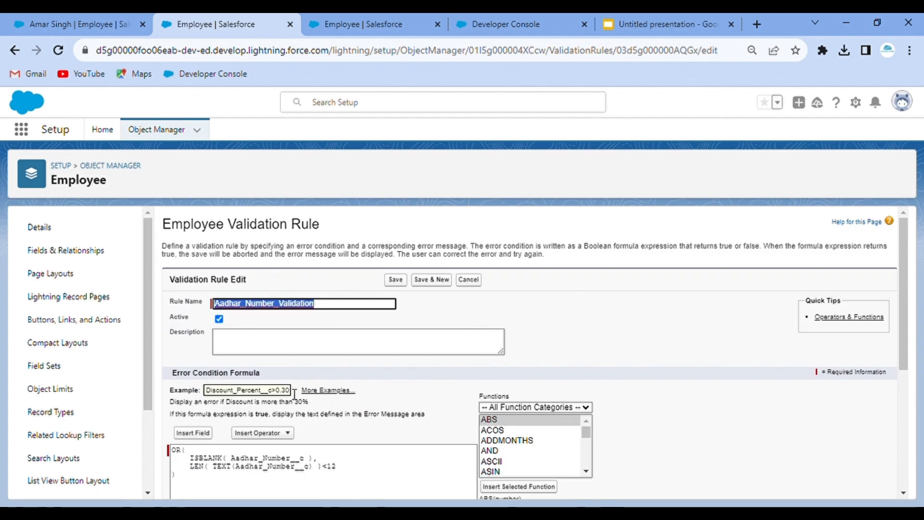
scroll(428, 434, down, 5)
click(405, 483)
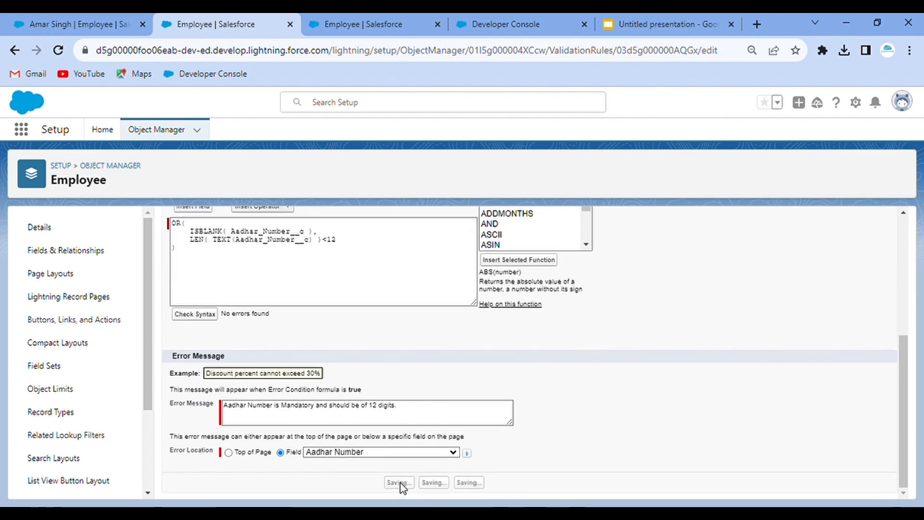
click(80, 15)
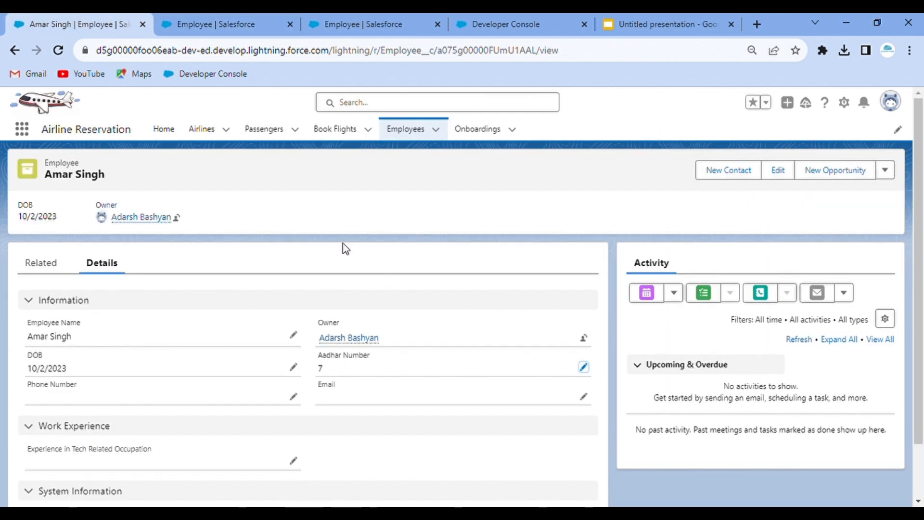
- Enter the Aadhar Number digits in several attempts, saving after each to test the rule
click(584, 368)
text(7)
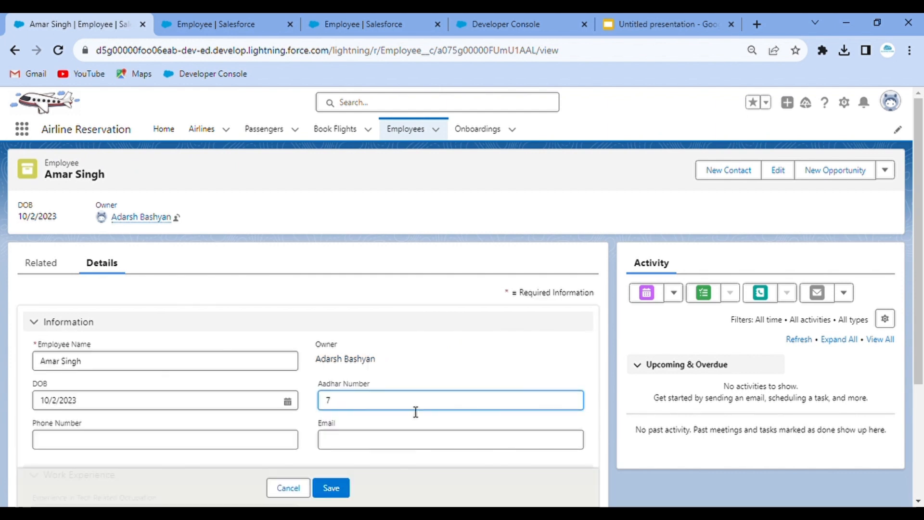
click(339, 487)
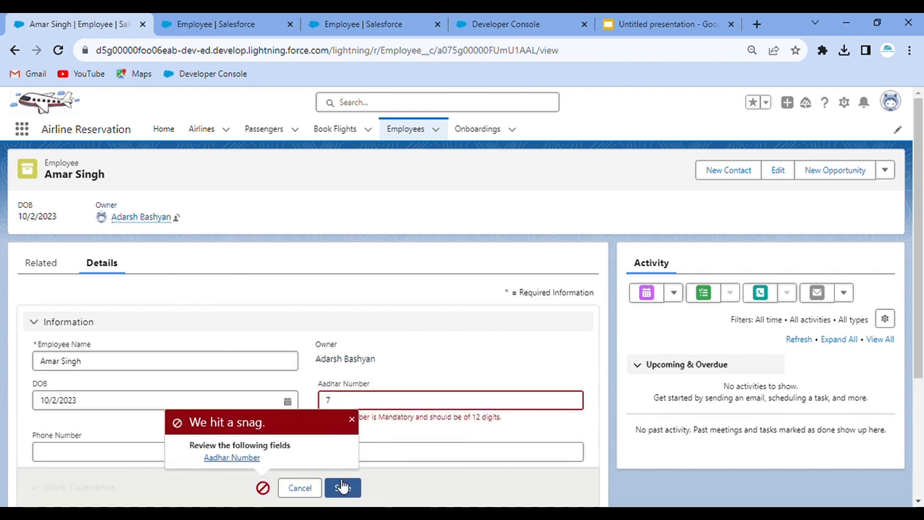
scroll(514, 335, down, 1)
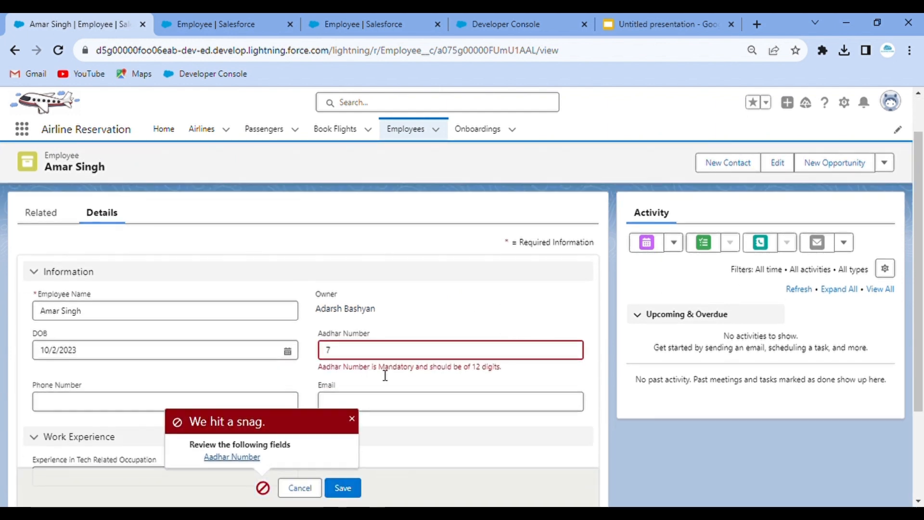
click(371, 355)
text(787)
click(355, 490)
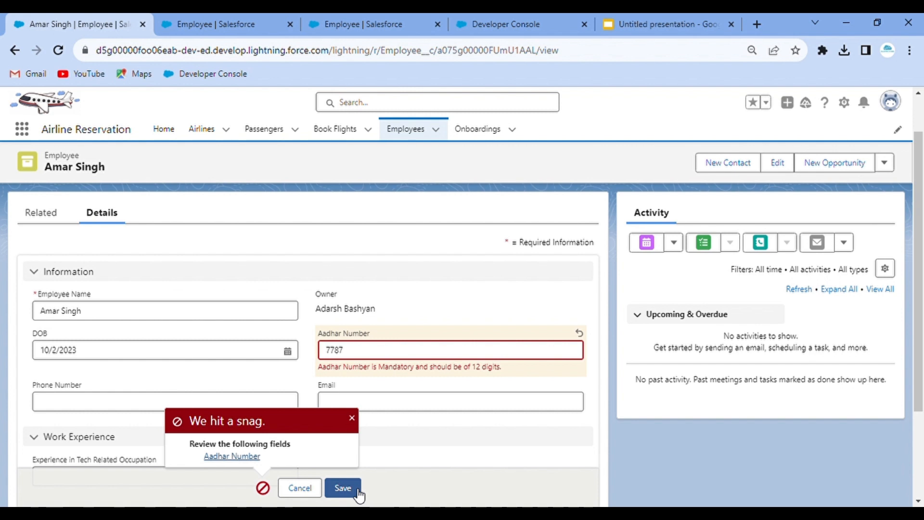
click(371, 352)
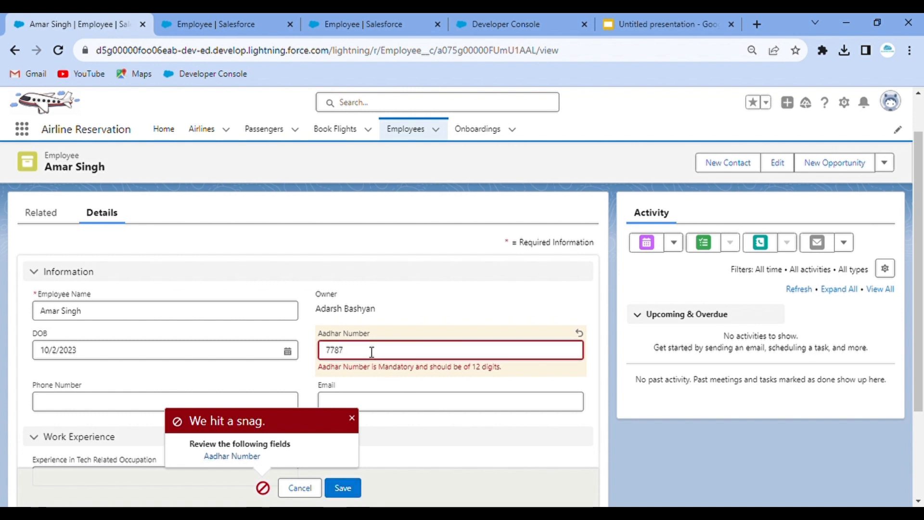
text(67564567)
click(344, 488)
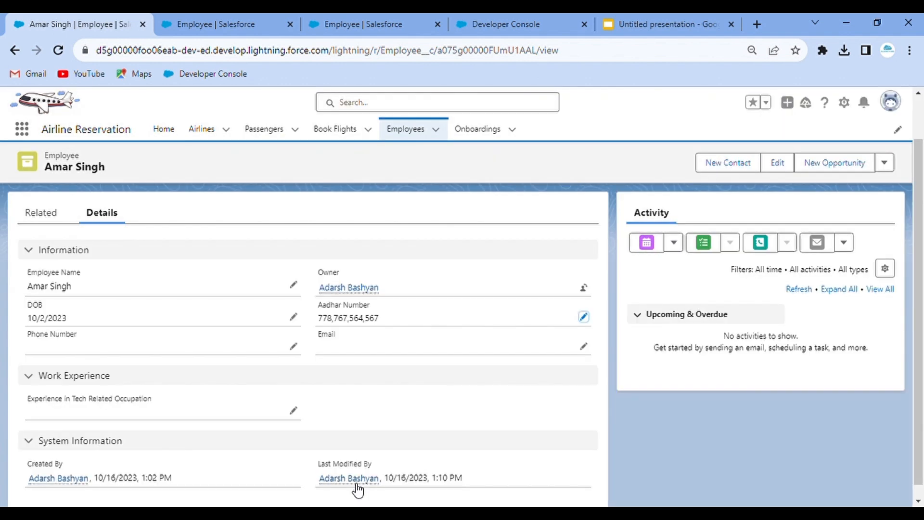
mouse_move(356, 488)
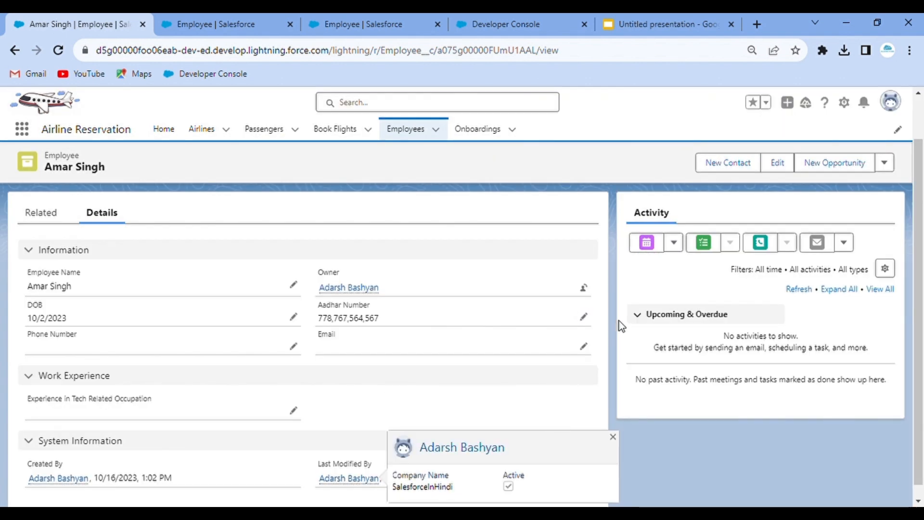
- Clear the Aadhar Number and try saving the record with it empty
click(583, 317)
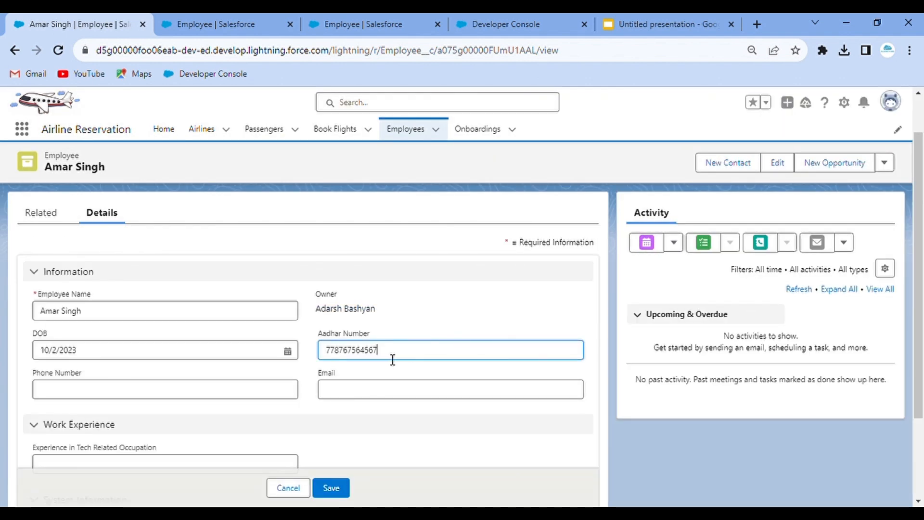
drag(396, 359, 304, 356)
key(ctrl+c)
key(BackSpace)
click(337, 491)
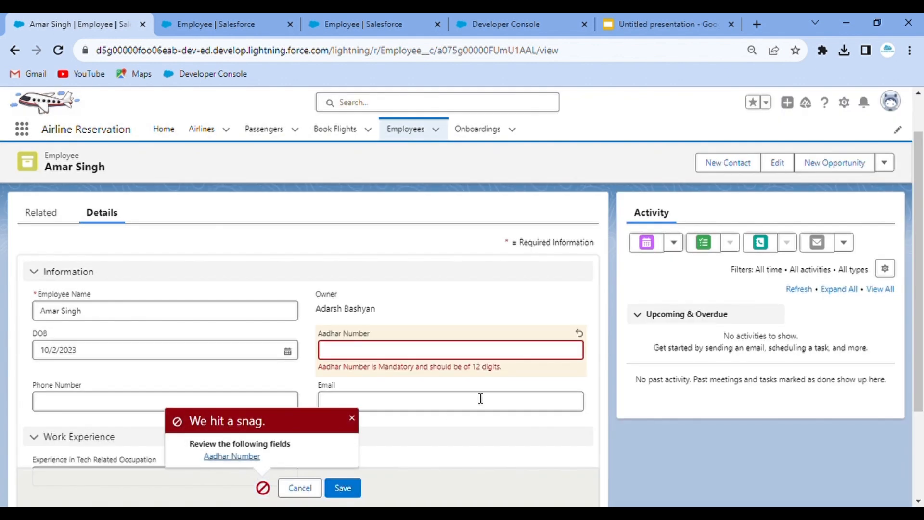
- Paste the identity number into Aadhar Number, add the missing final digit, and save the employee
click(360, 359)
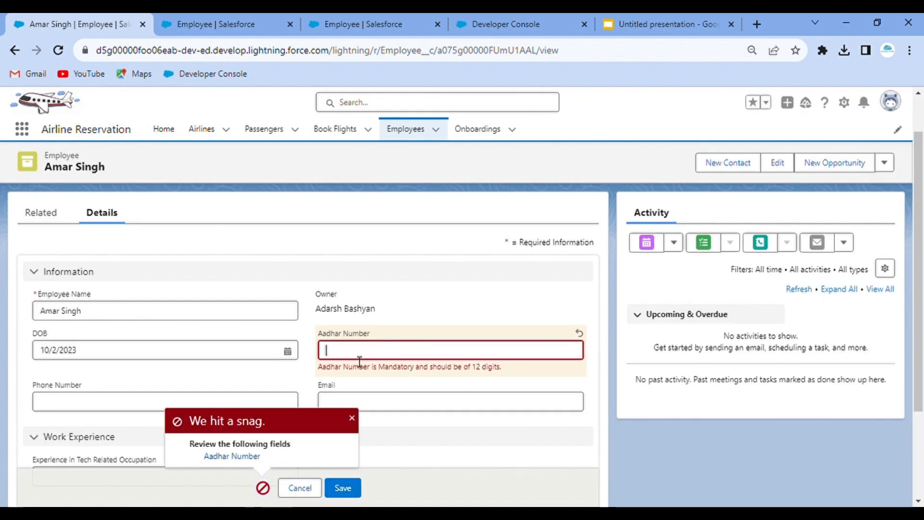
key(ctrl+v)
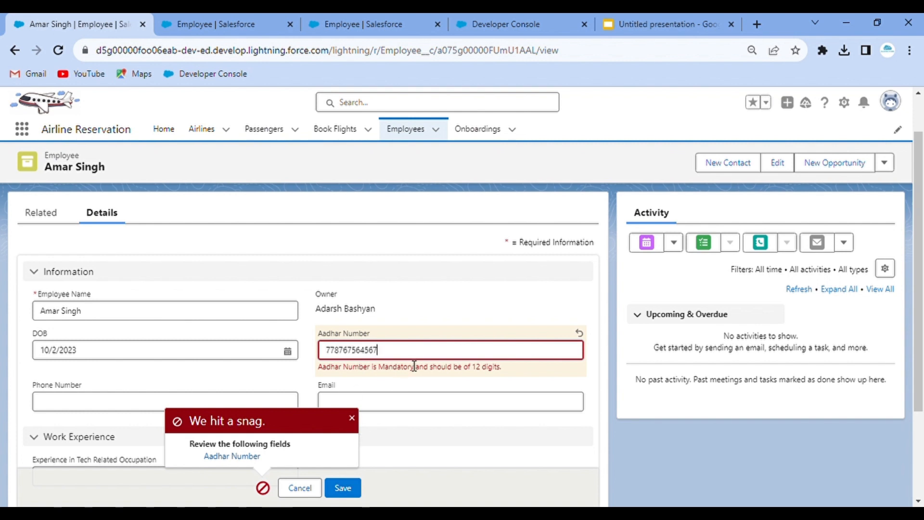
click(343, 489)
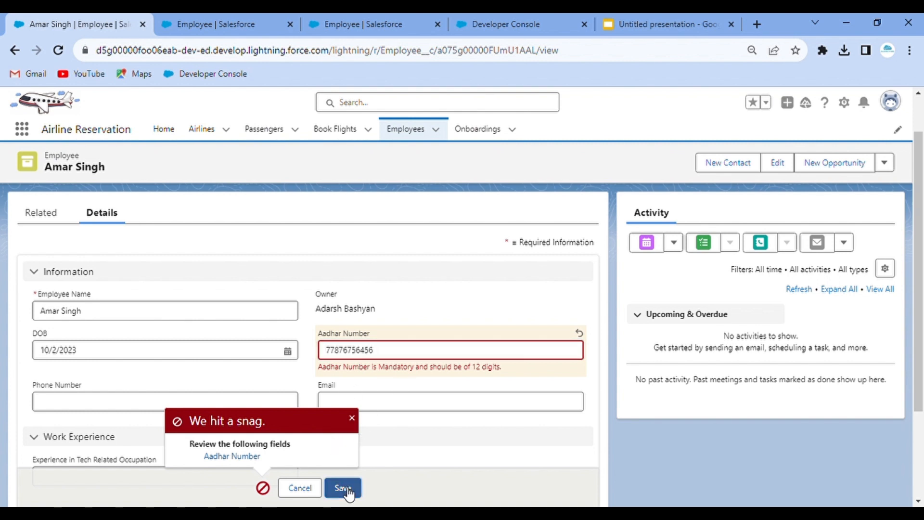
click(391, 359)
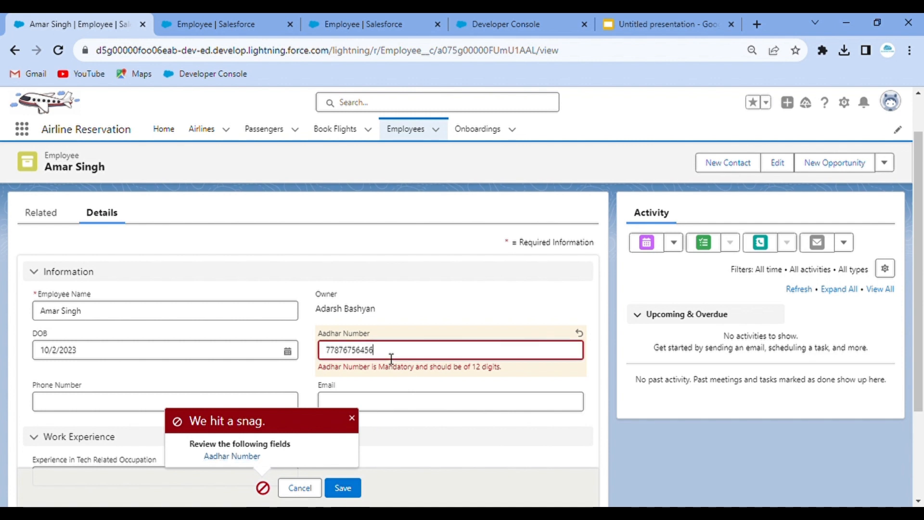
text(8)
click(349, 487)
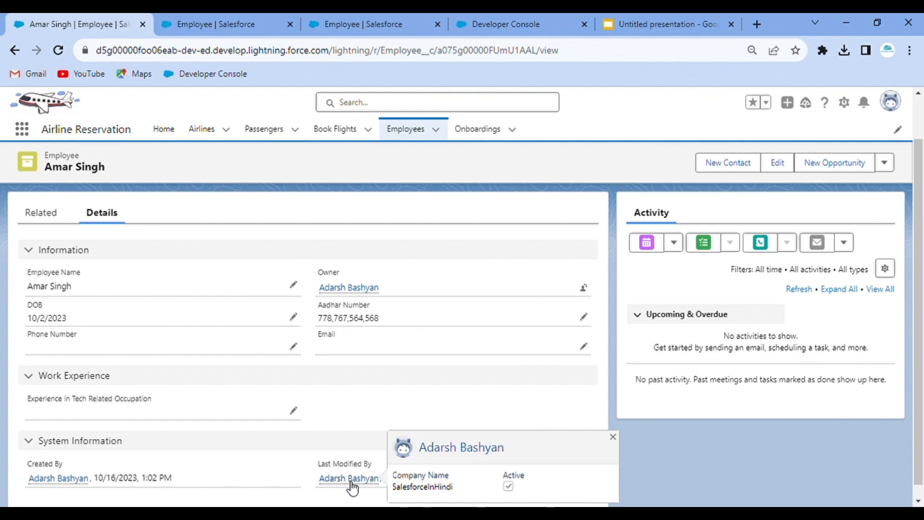
- Resume the idle Developer Console session
click(408, 17)
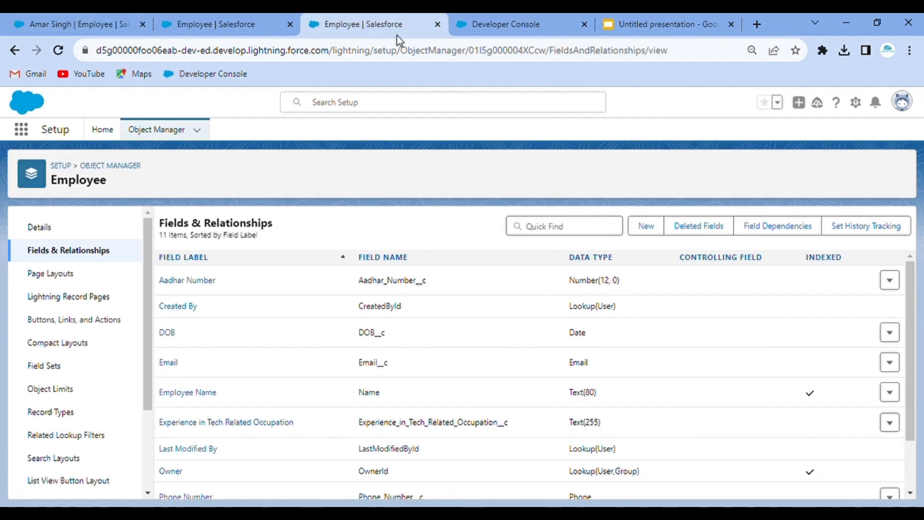
click(486, 22)
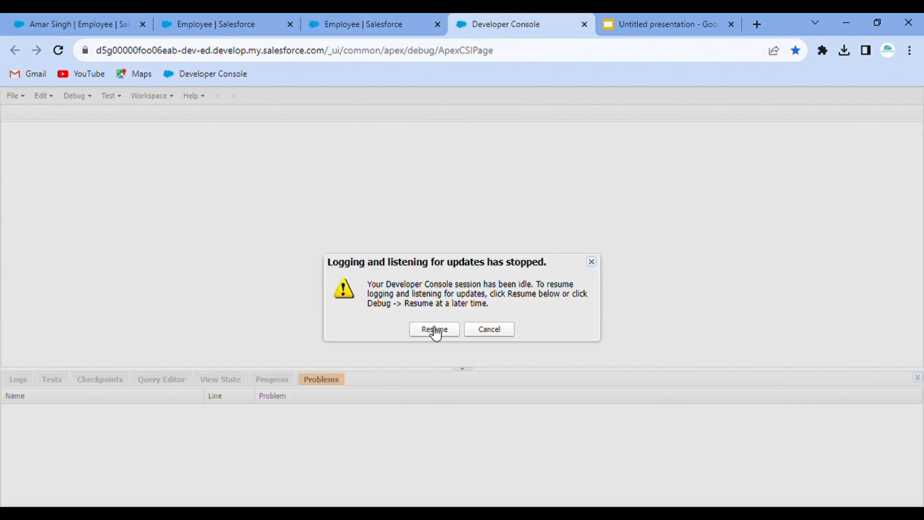
click(435, 330)
click(346, 19)
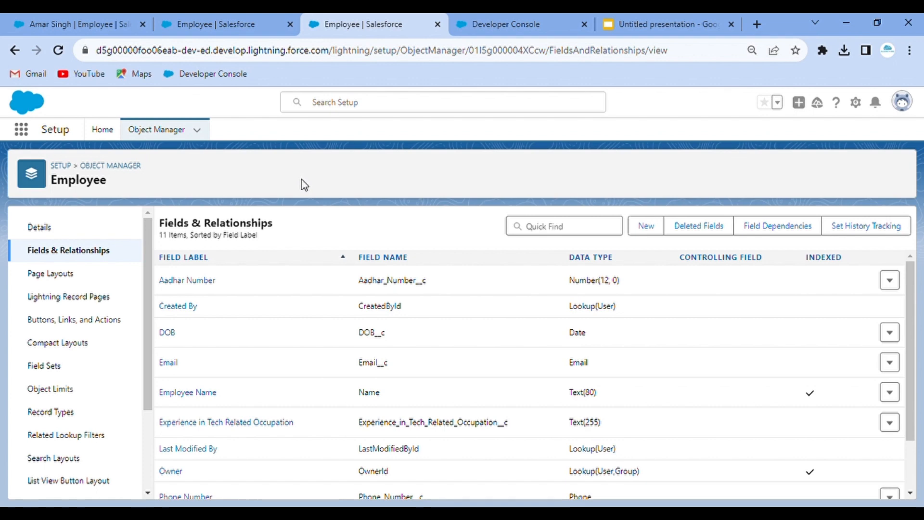
- Open the first passenger's record from the Passengers list, showing Age 16
click(198, 13)
click(80, 14)
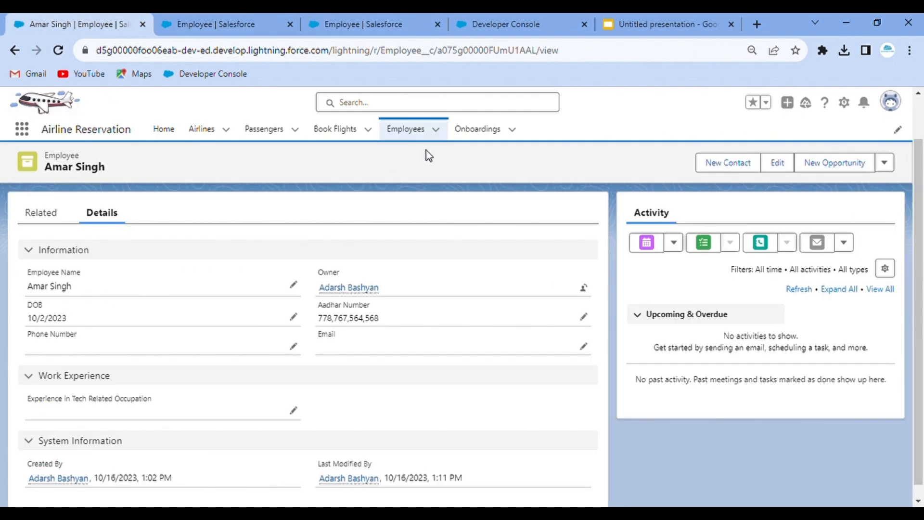
click(264, 131)
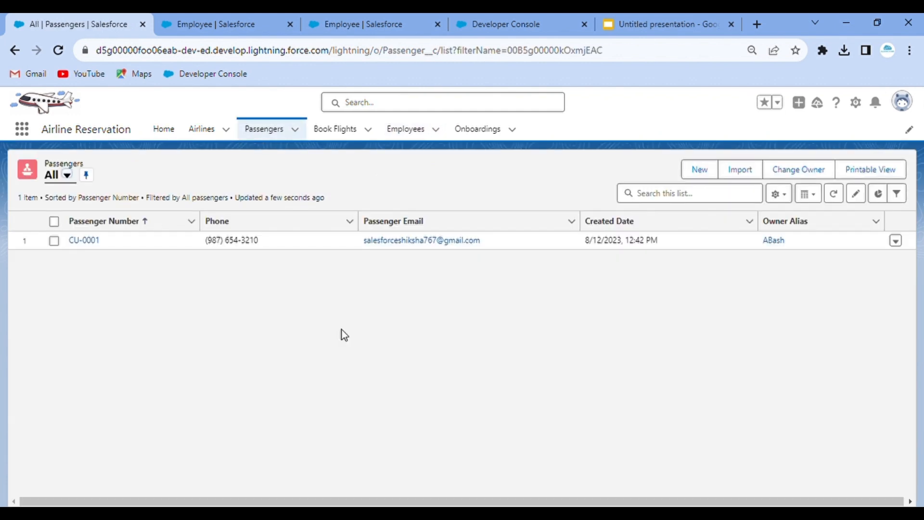
click(88, 237)
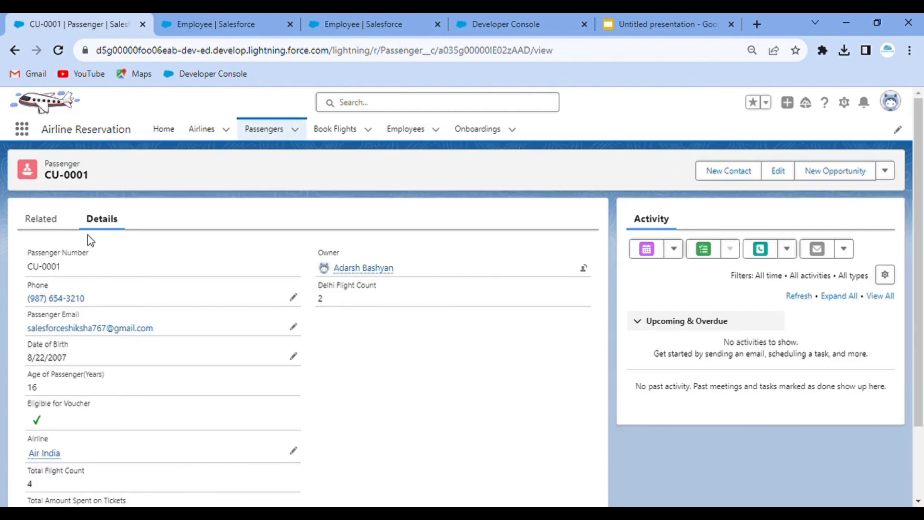
scroll(289, 443, down, 2)
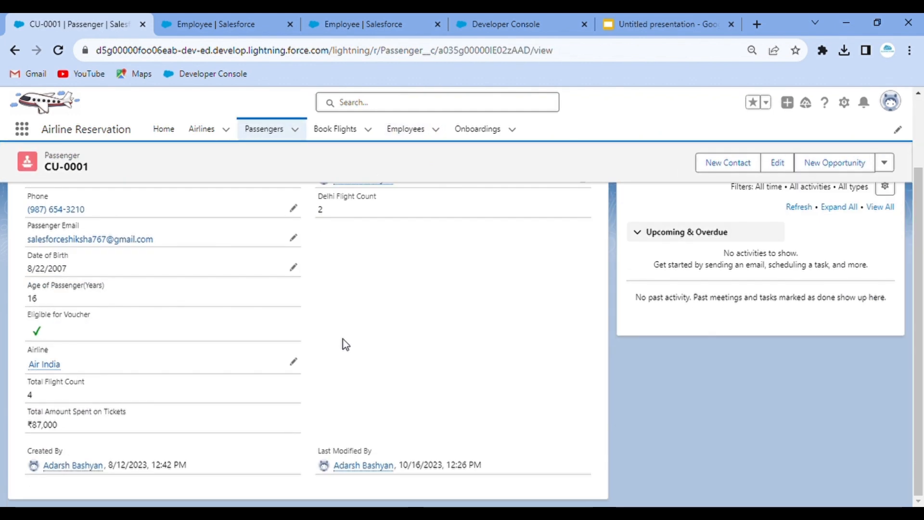
scroll(343, 339, up, 2)
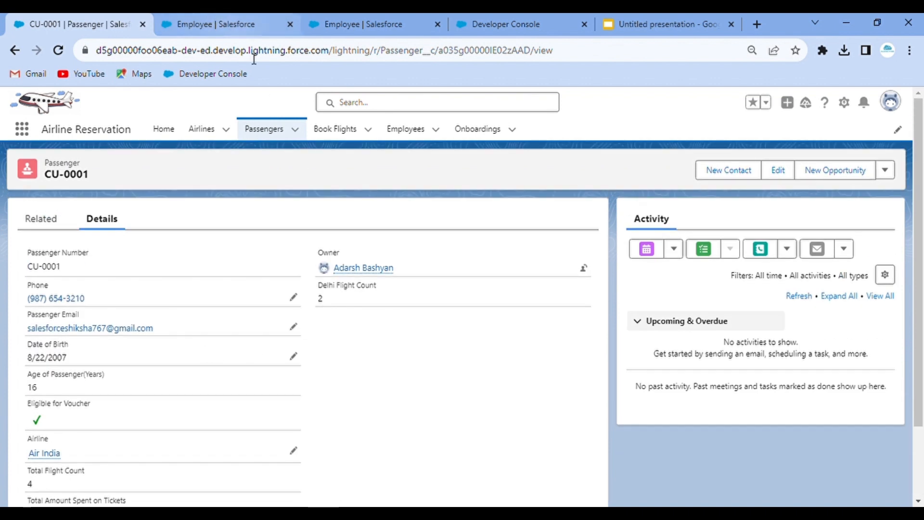
- Search the Passenger object's Fields & Relationships for 'visa', then go back to the passenger record
click(843, 102)
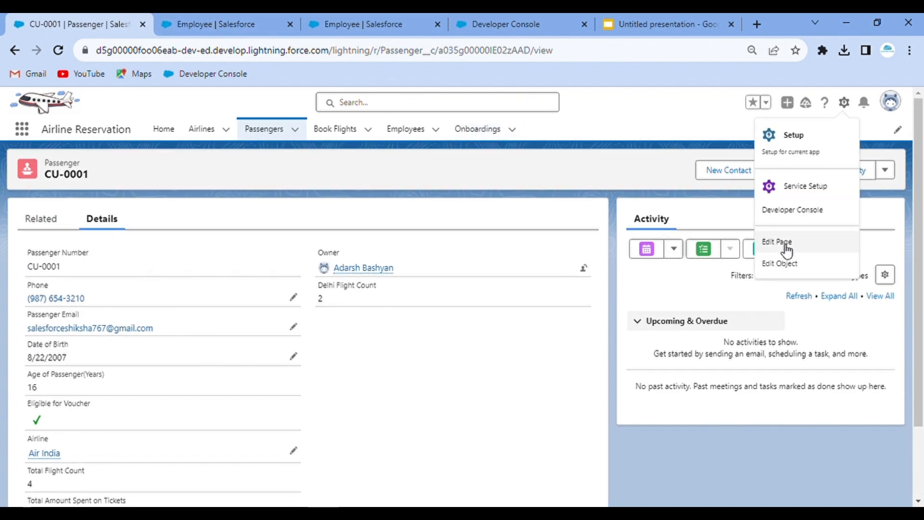
click(797, 264)
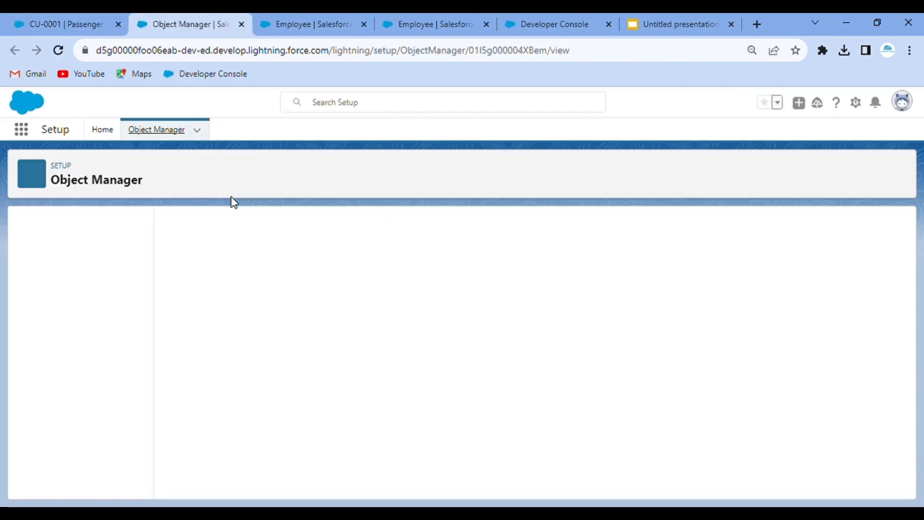
click(65, 253)
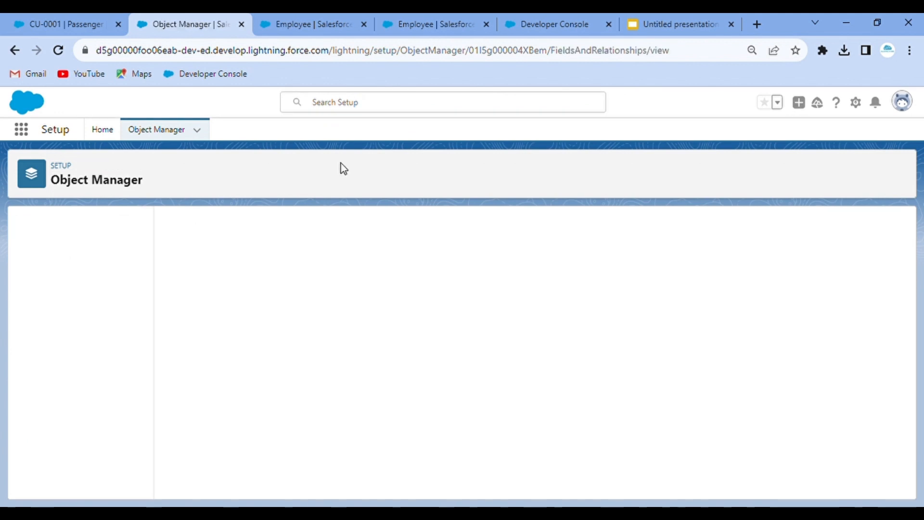
click(581, 228)
text(visa)
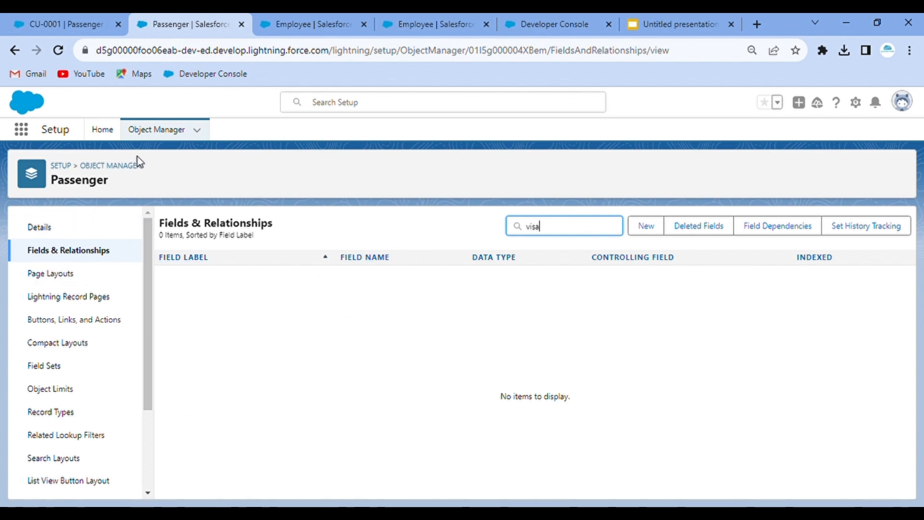
click(161, 133)
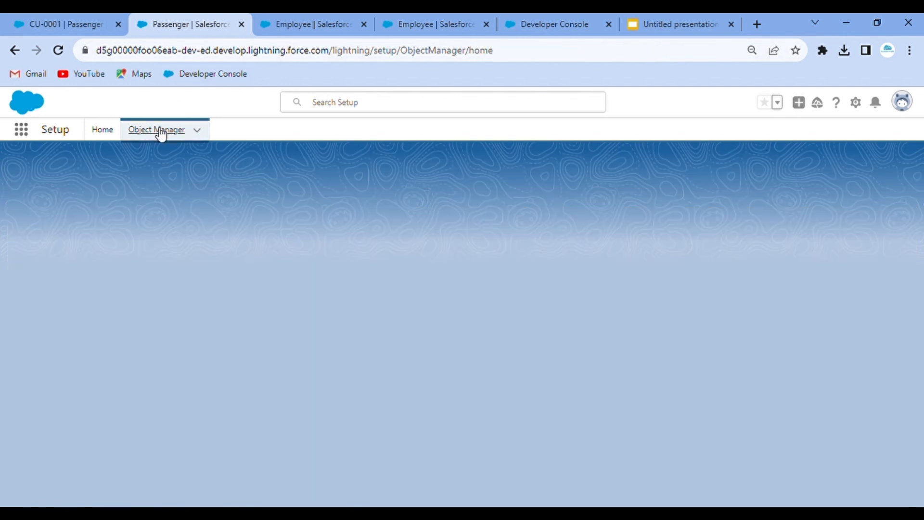
click(72, 17)
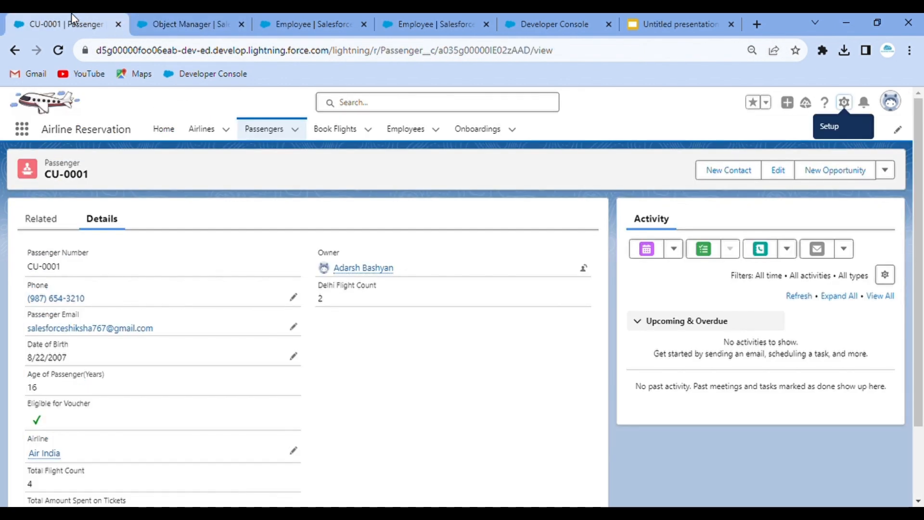
- Open Book Flight record BFL-0001 from the Book Flights list and reload the page
click(335, 128)
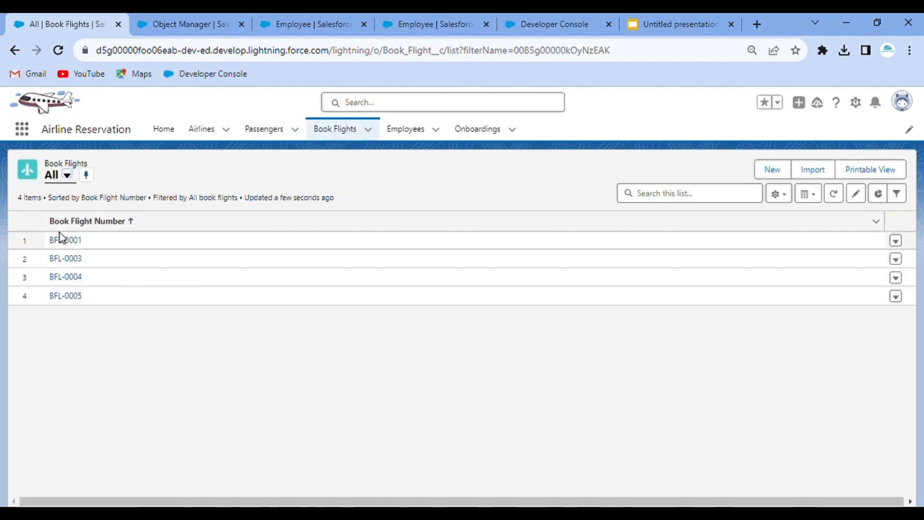
click(65, 239)
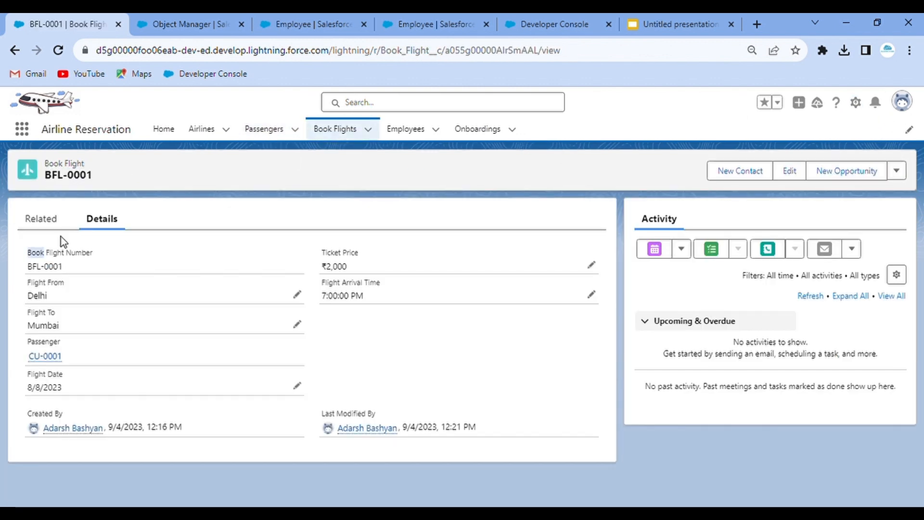
click(58, 50)
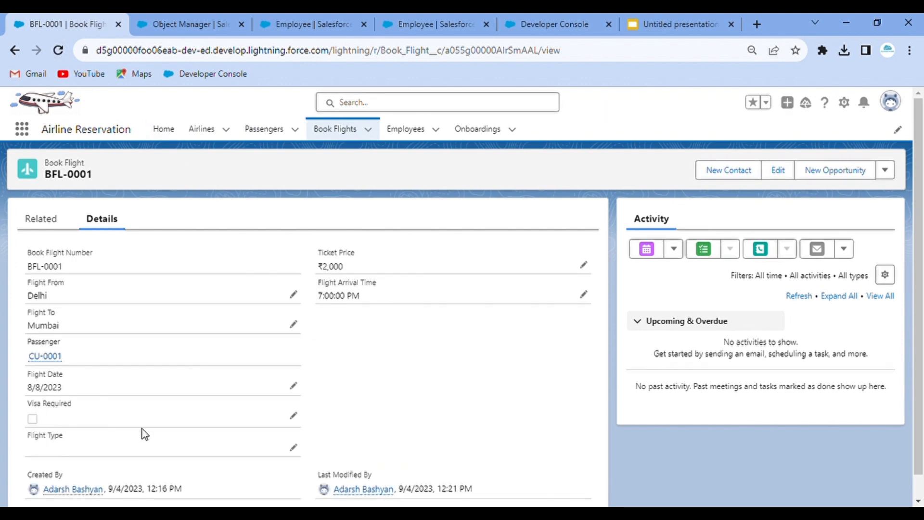
- Tick Visa Required and set Flight Type to Domestic on BFL-0001, then save
click(293, 448)
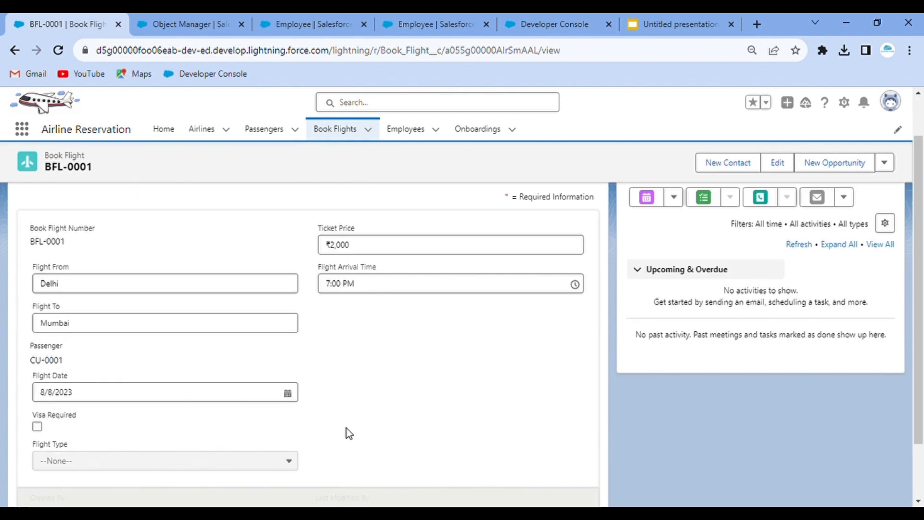
scroll(396, 410, down, 2)
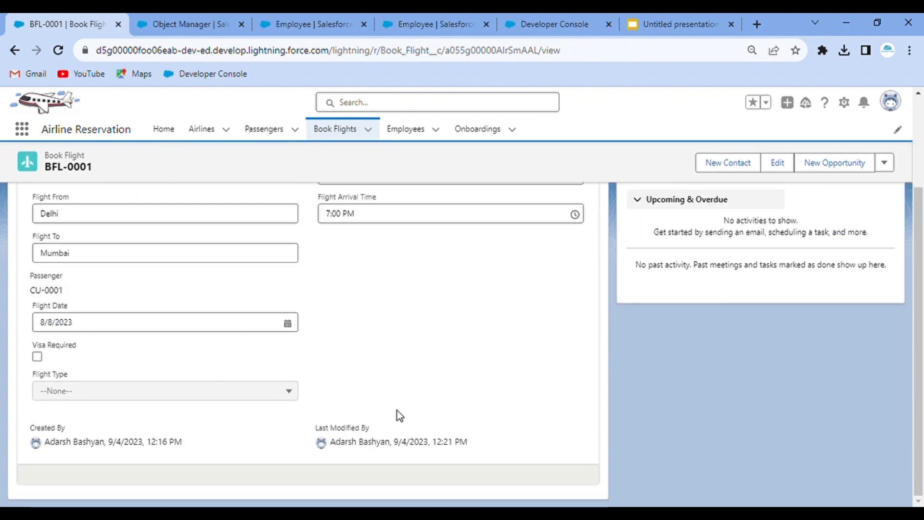
click(37, 358)
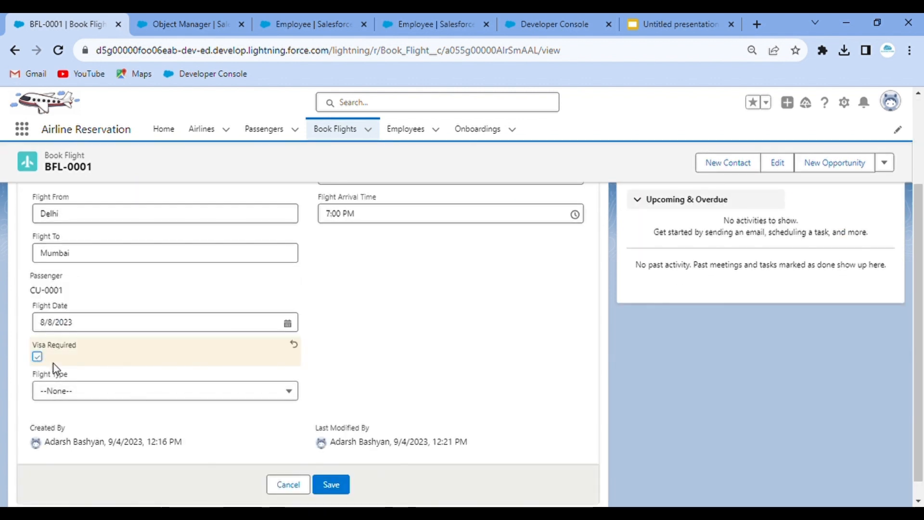
click(119, 400)
click(122, 443)
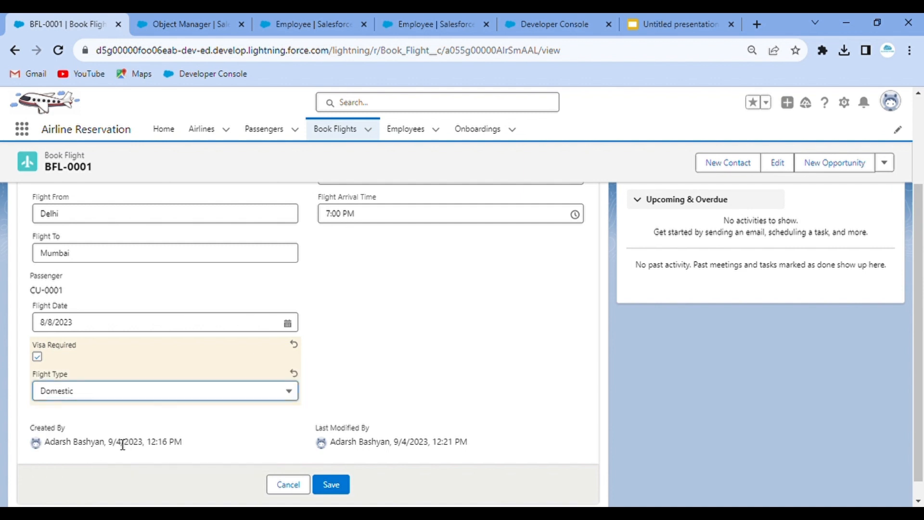
click(337, 485)
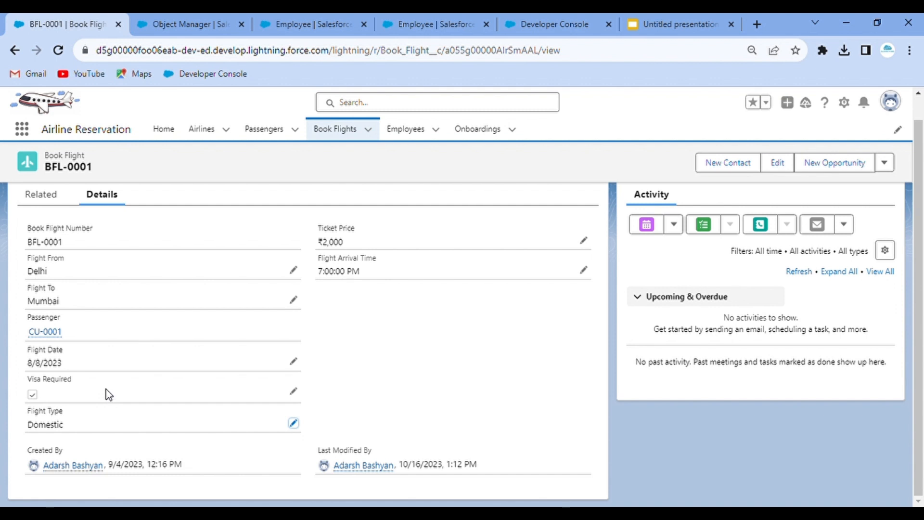
- Return to the BFL-0001 Book Flight record tab
click(203, 20)
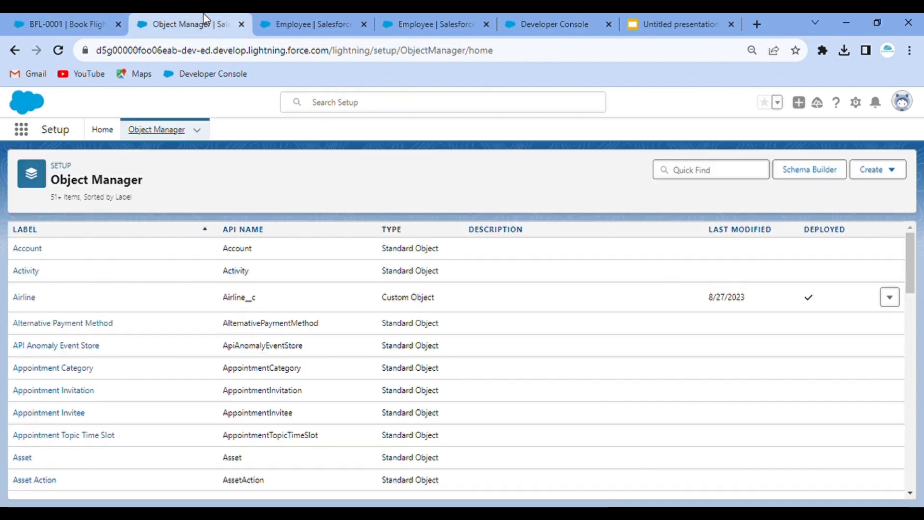
click(348, 19)
click(429, 21)
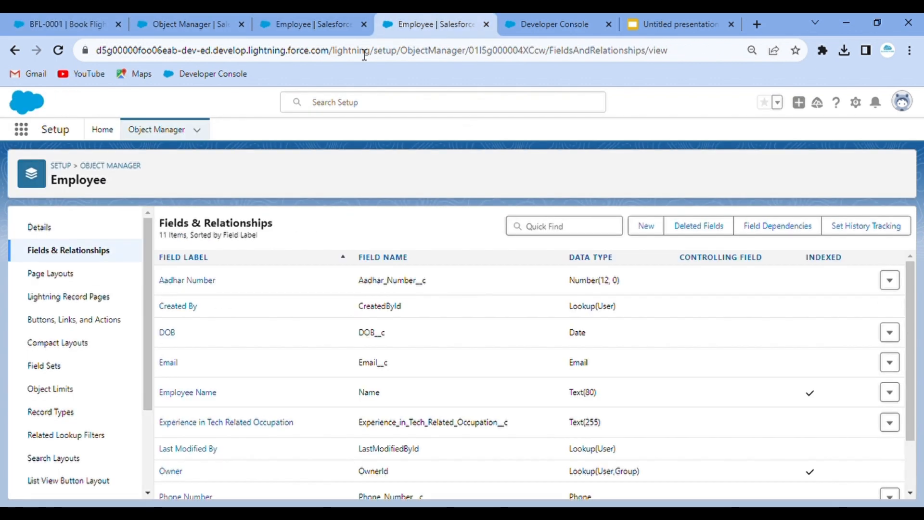
click(167, 15)
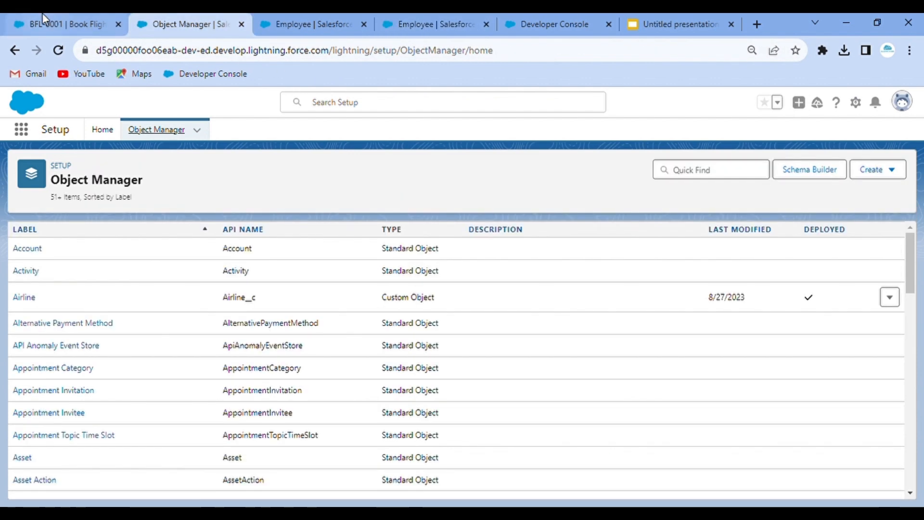
click(42, 15)
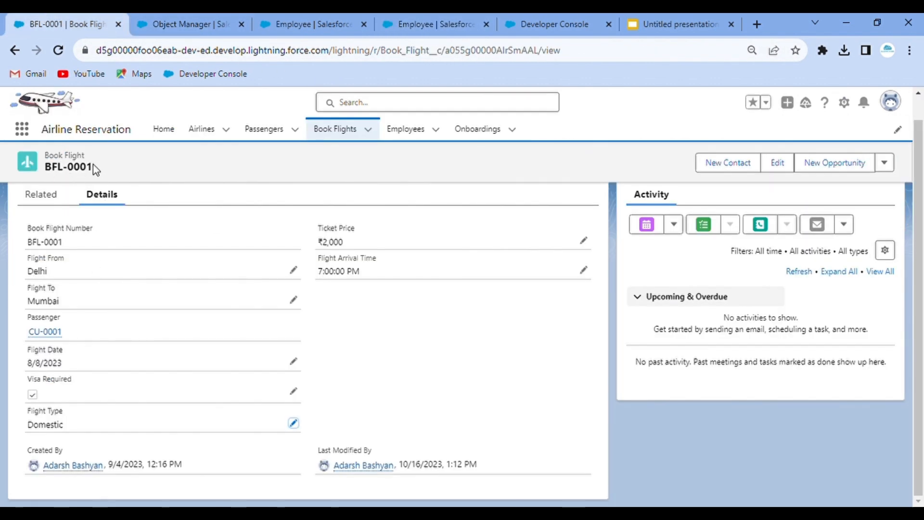
- Start a new rule from the Book Flight object's Validation Rules list
click(845, 103)
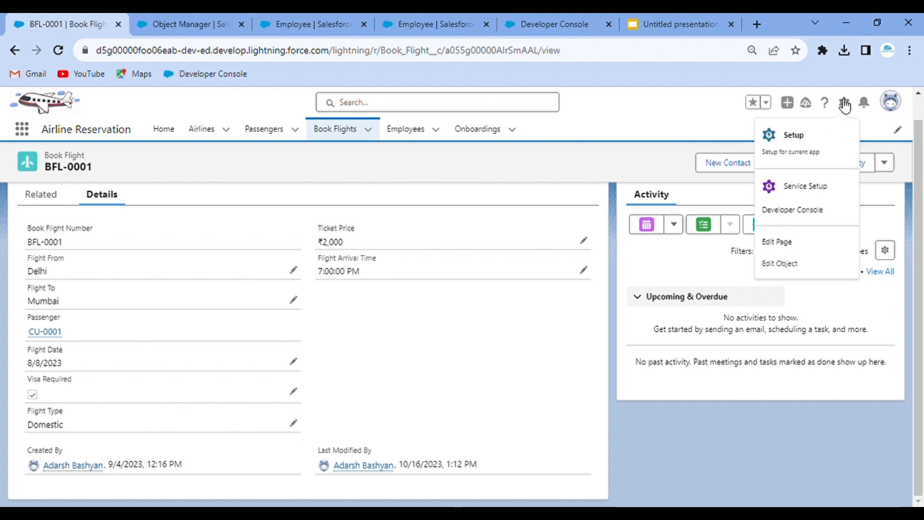
click(780, 263)
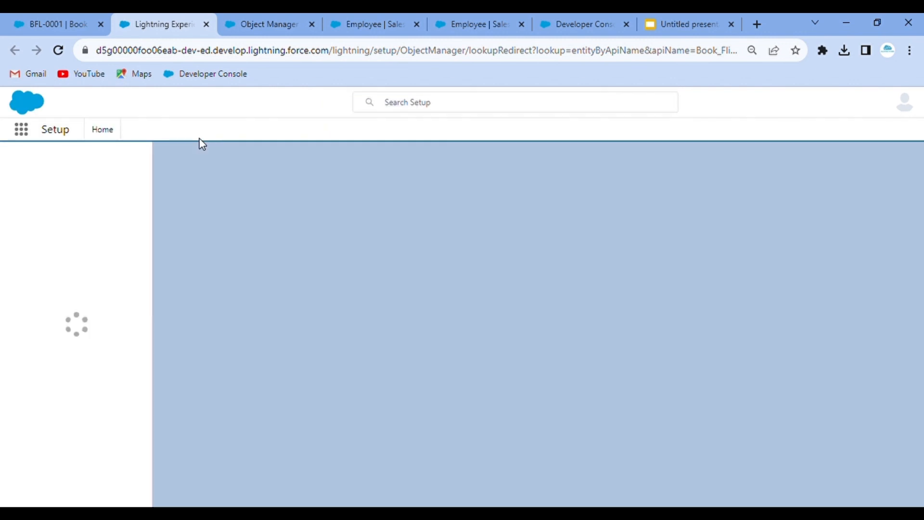
scroll(99, 365, down, 3)
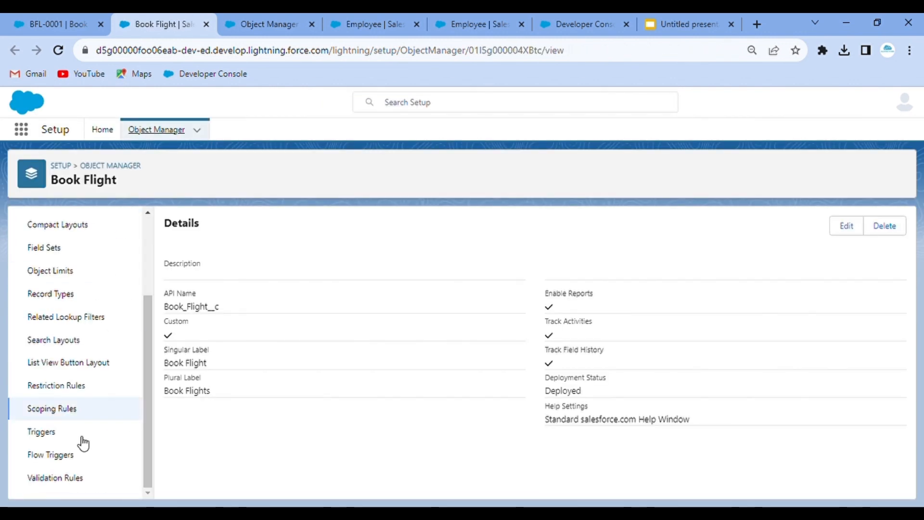
click(75, 478)
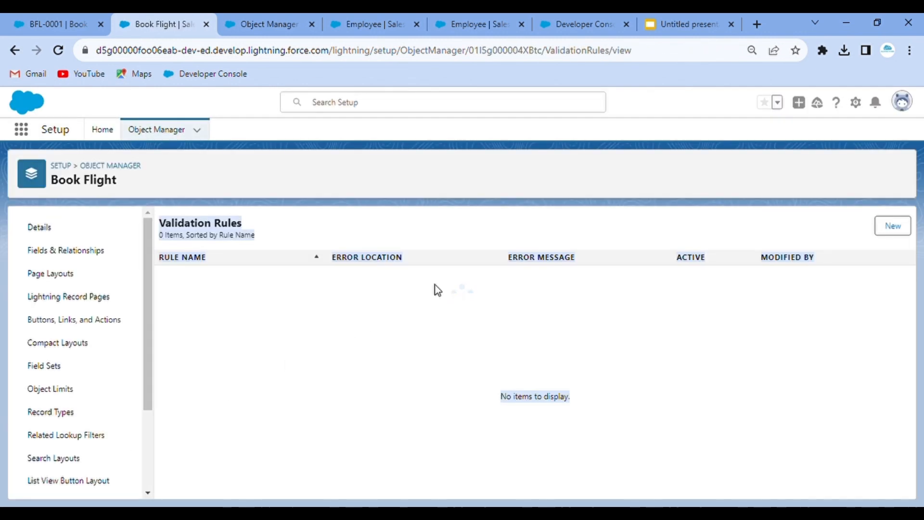
click(903, 226)
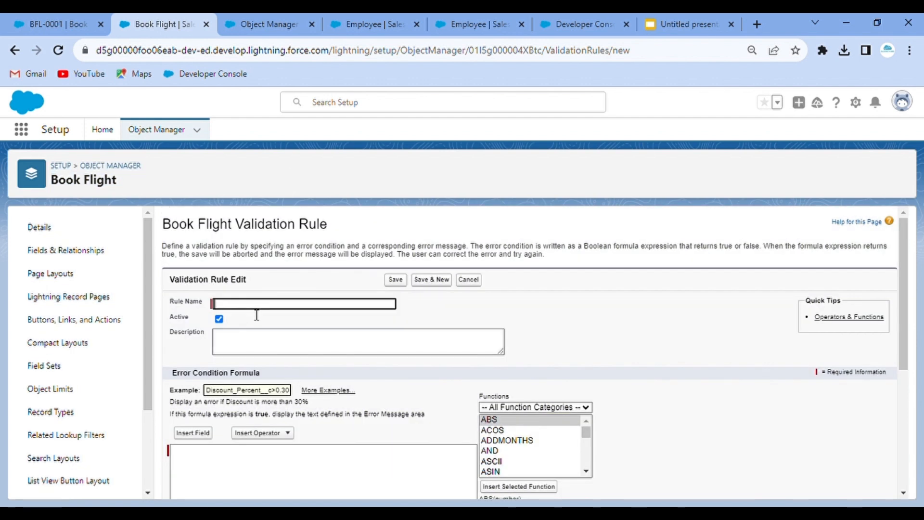
- Name the rule 'Flight Type Validation' and describe it as checking Visa Required according to Flight Type
text(Flight Type Validation)
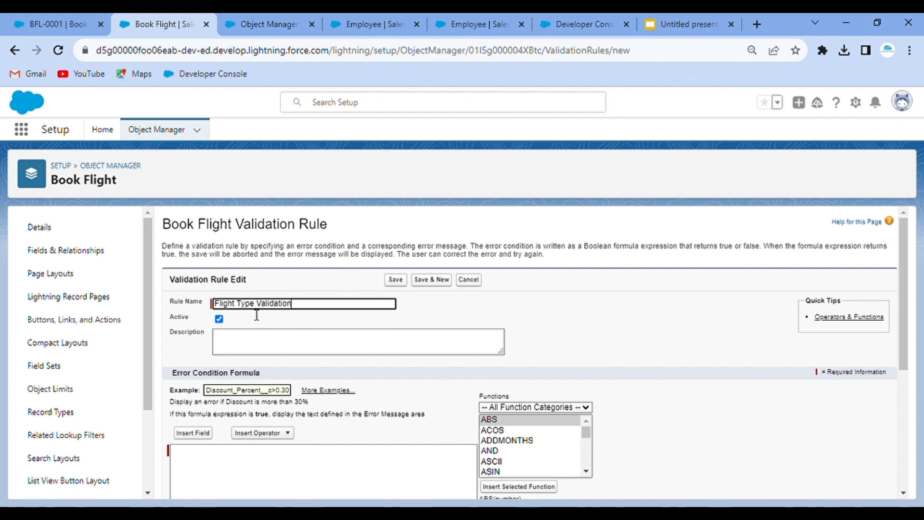
click(290, 354)
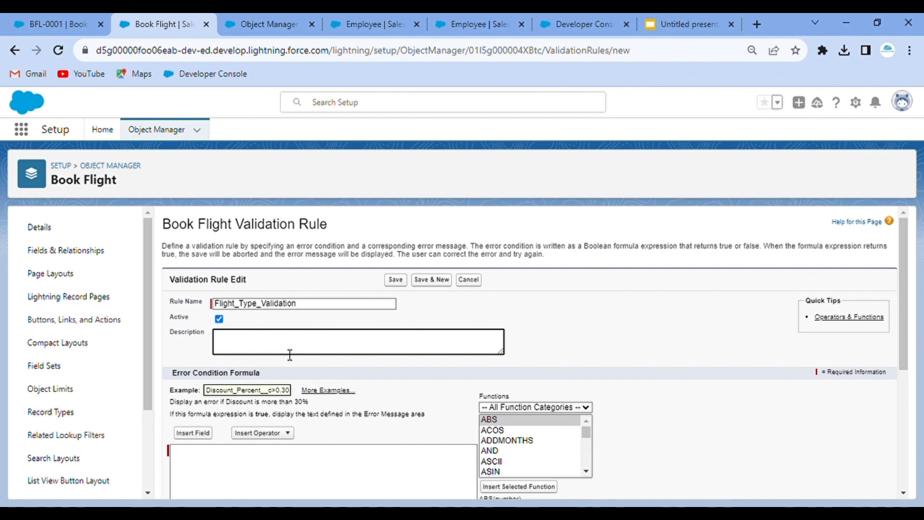
text(Checking Visa Required checkbox )
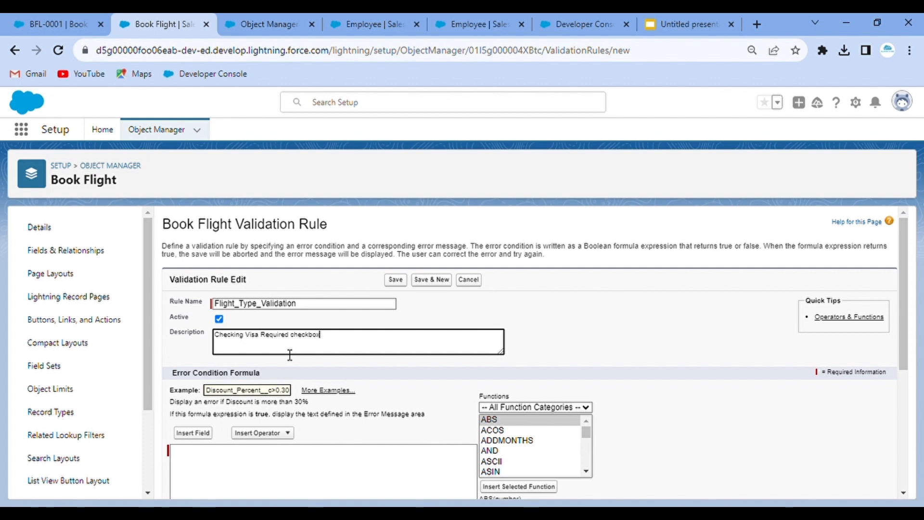
text(according to Flight Type)
- Insert the Flight_Type__c field into the error formula and follow it with = 'Domestic'
click(403, 429)
scroll(402, 429, down, 3)
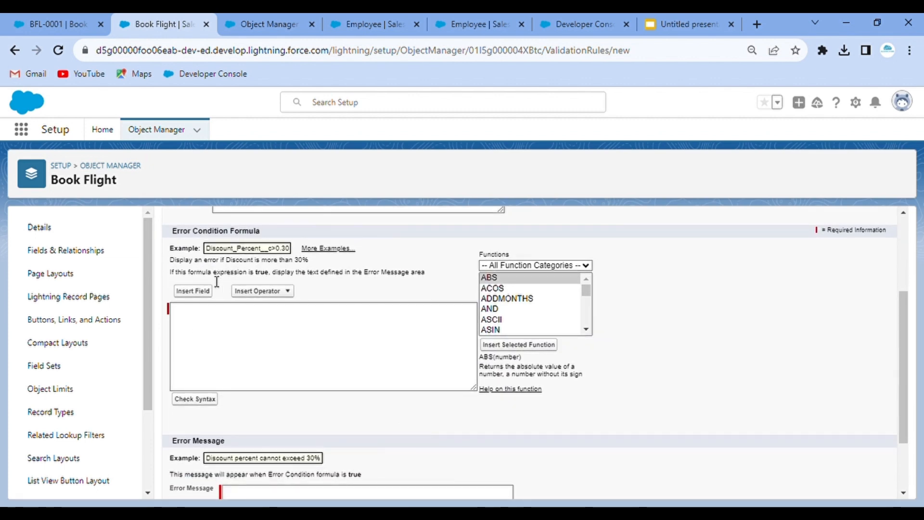
click(198, 297)
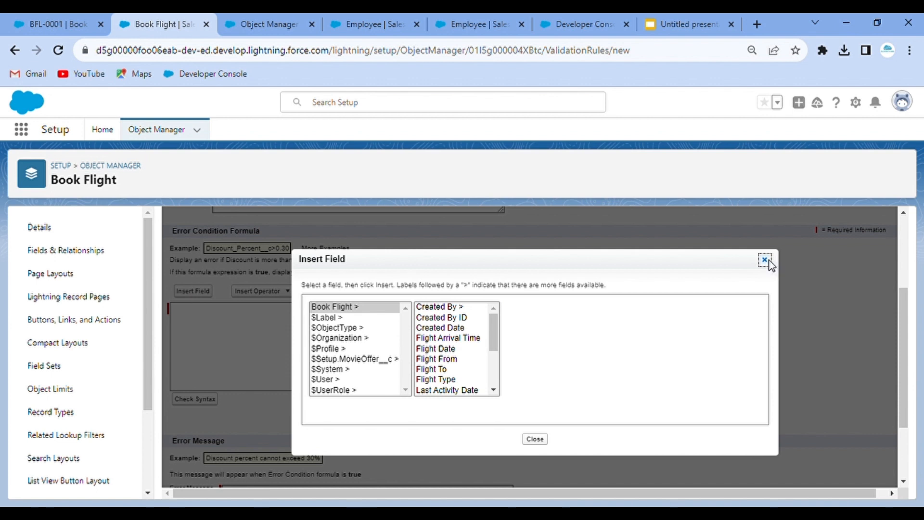
click(765, 260)
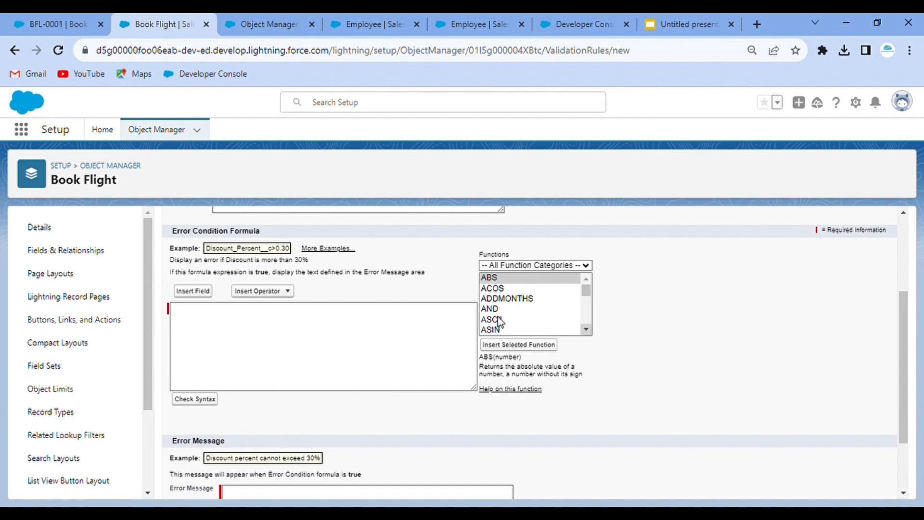
click(203, 295)
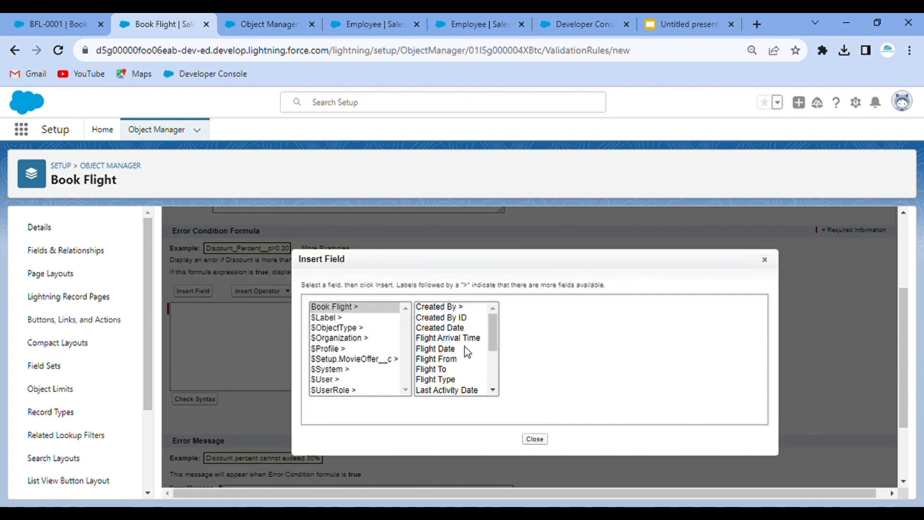
scroll(447, 371, down, 1)
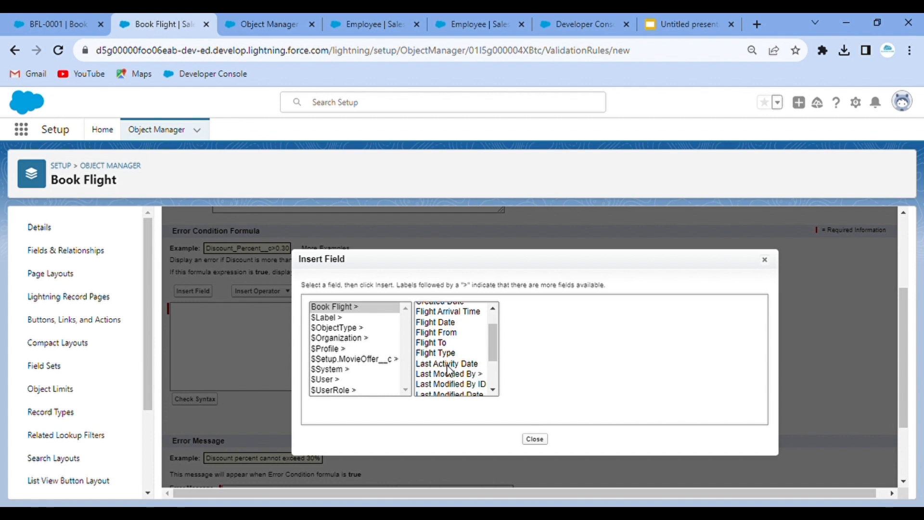
click(439, 353)
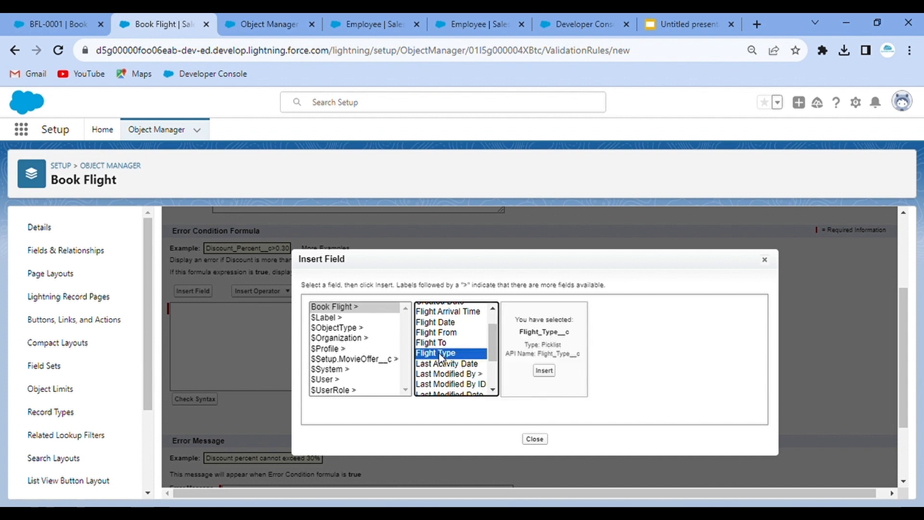
click(543, 370)
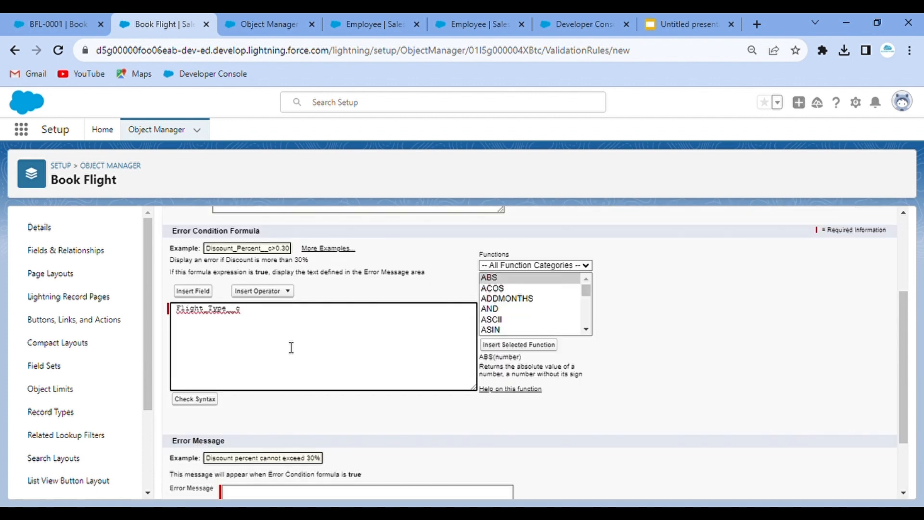
text(= 'Domestic)
- Wrap the condition in AND( with Visa_Required__c = TRUE as the second condition, then check syntax
click(183, 313)
text(AND)
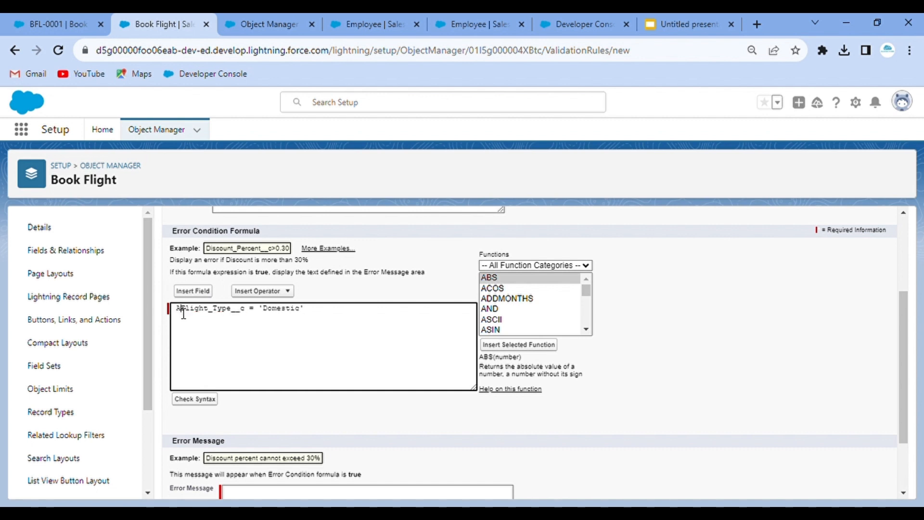
text(()
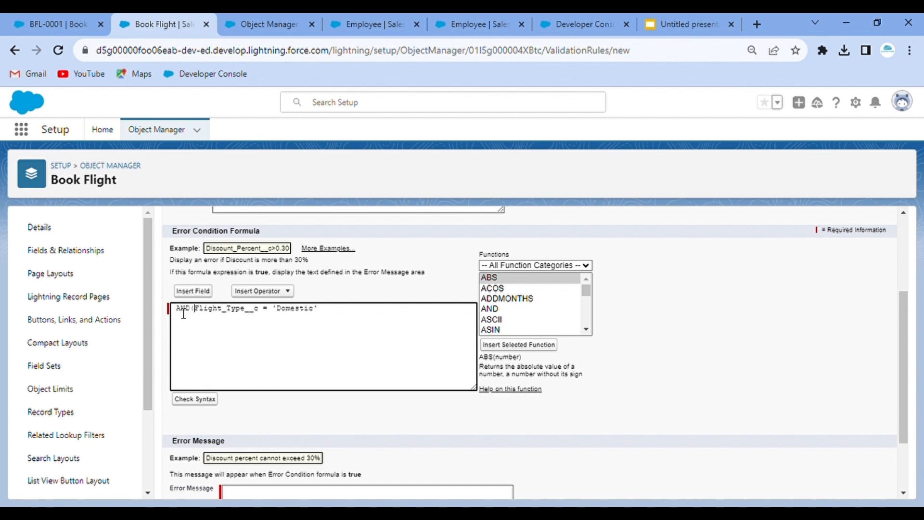
key(Return)
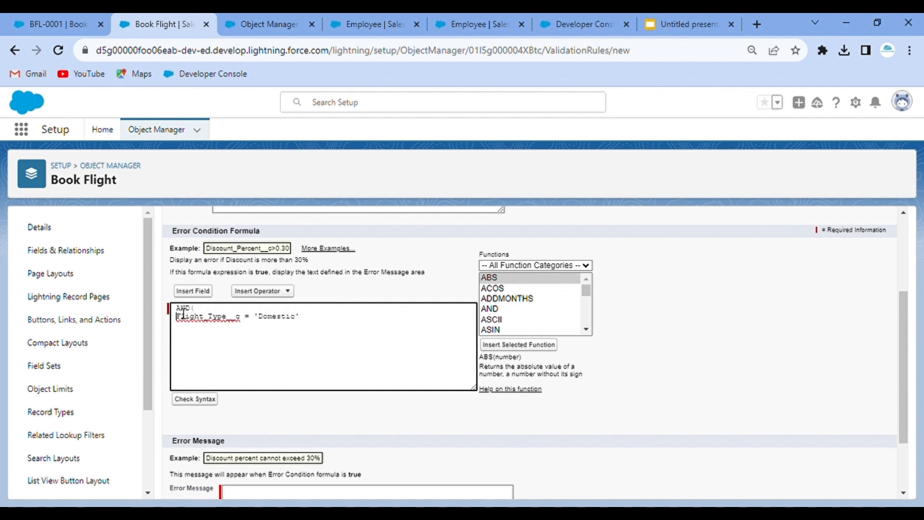
click(320, 316)
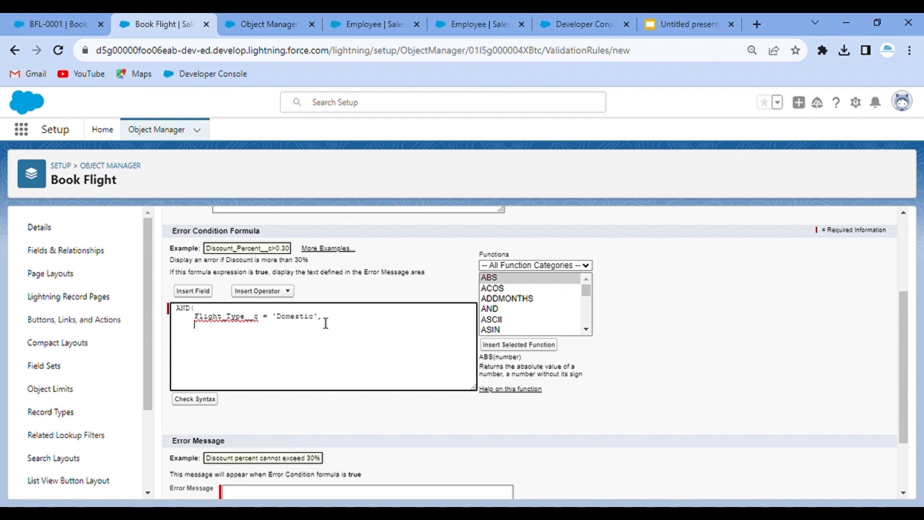
click(193, 290)
scroll(448, 340, down, 3)
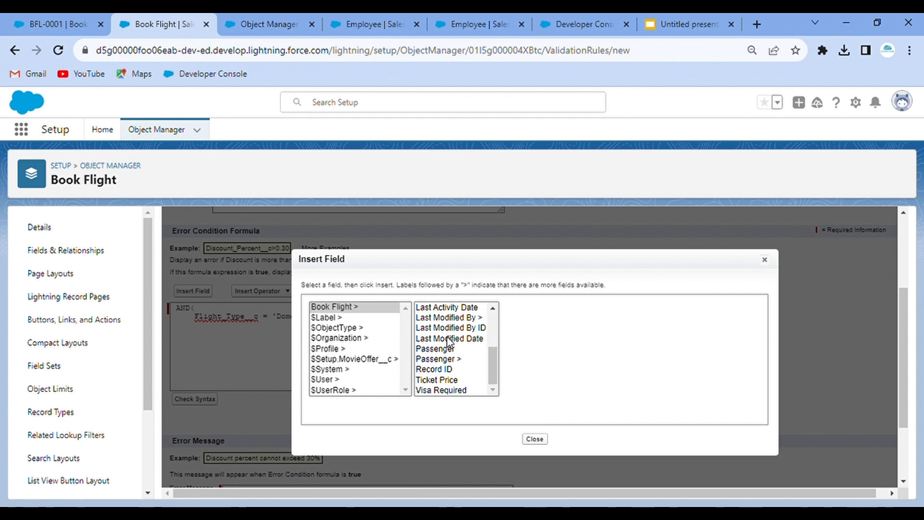
click(446, 391)
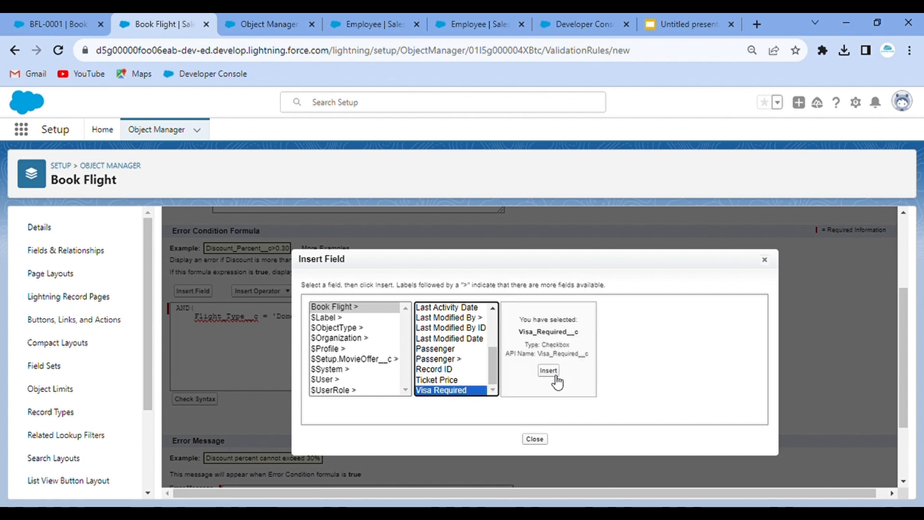
click(548, 370)
text(= TRUE)
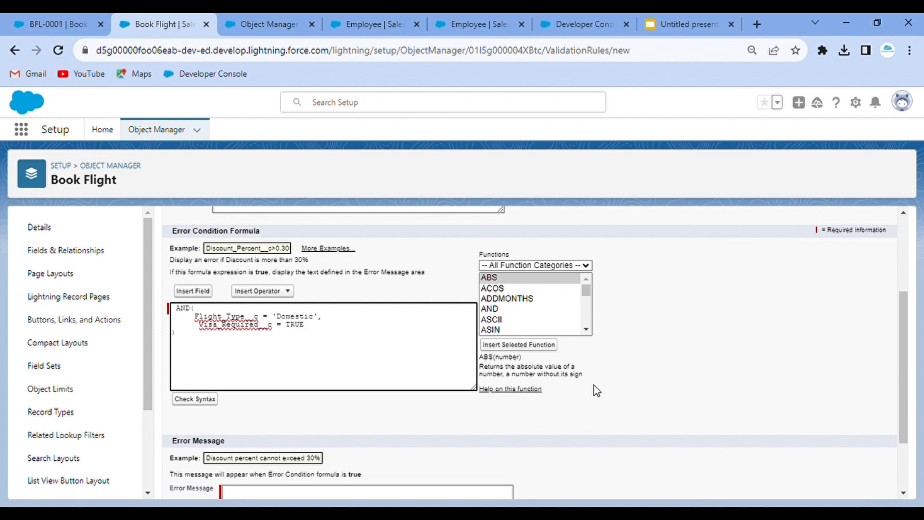
click(212, 403)
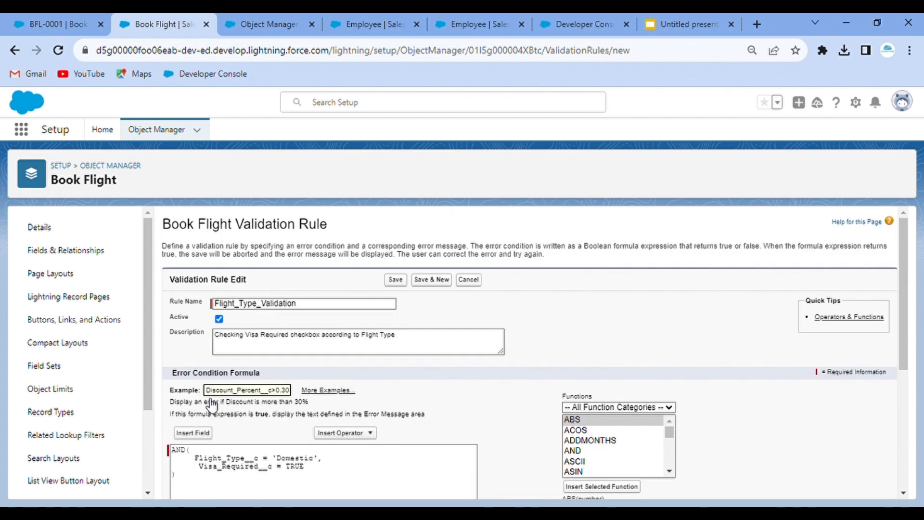
scroll(429, 419, down, 3)
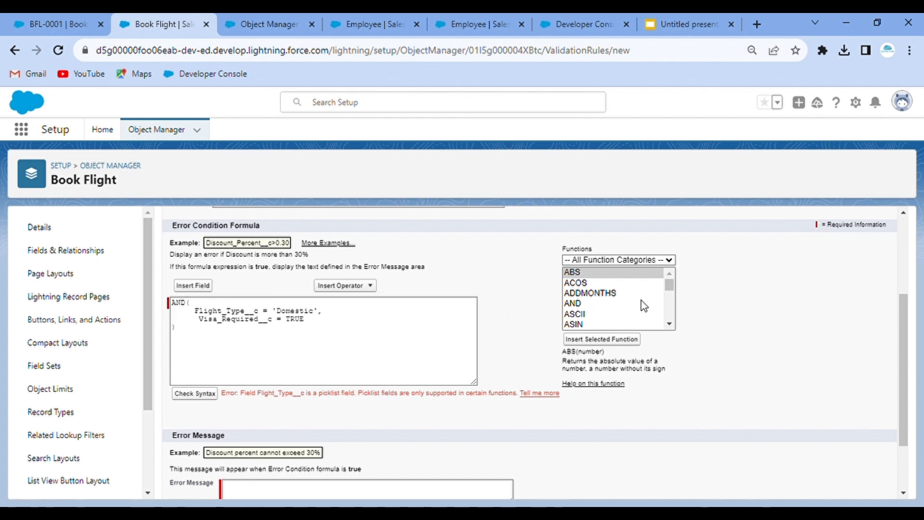
- Select ISPICKVAL in the Functions list and insert it into the error condition formula
scroll(644, 306, down, 6)
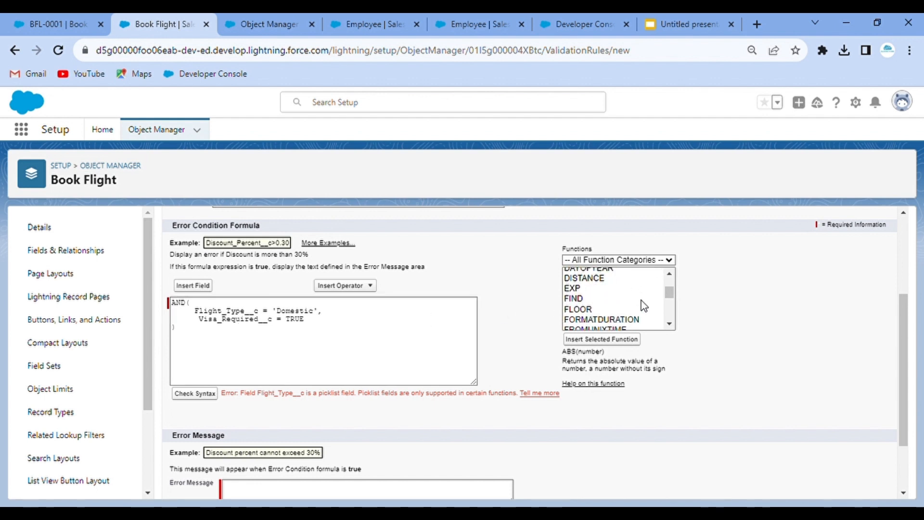
scroll(644, 306, down, 2)
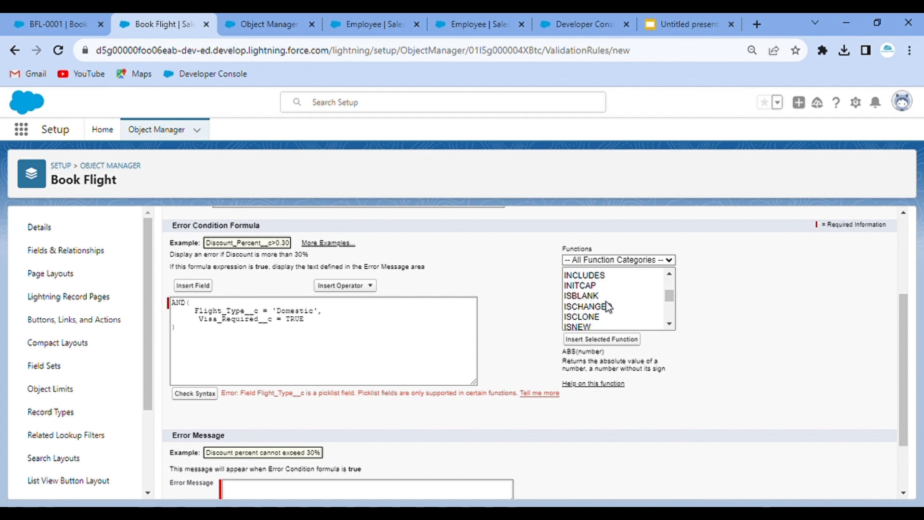
scroll(589, 304, down, 4)
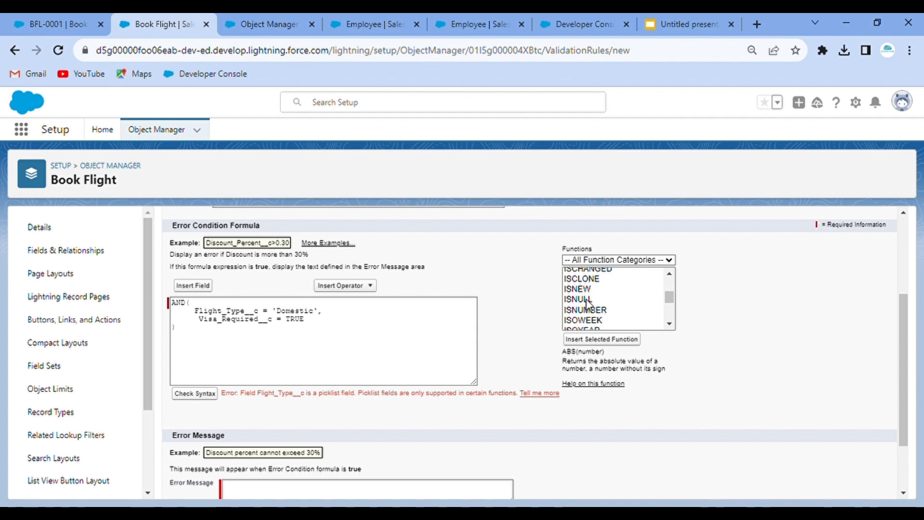
scroll(607, 317, down, 1)
scroll(608, 317, up, 2)
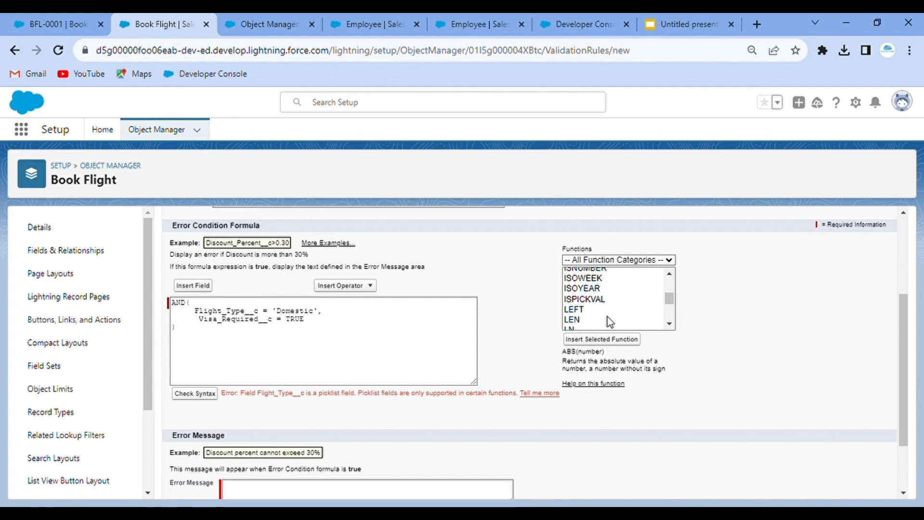
scroll(610, 303, up, 1)
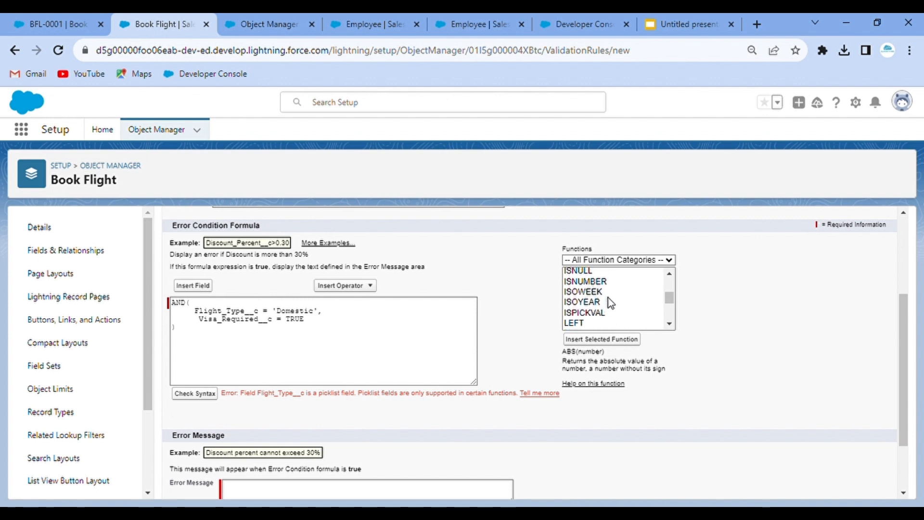
click(600, 313)
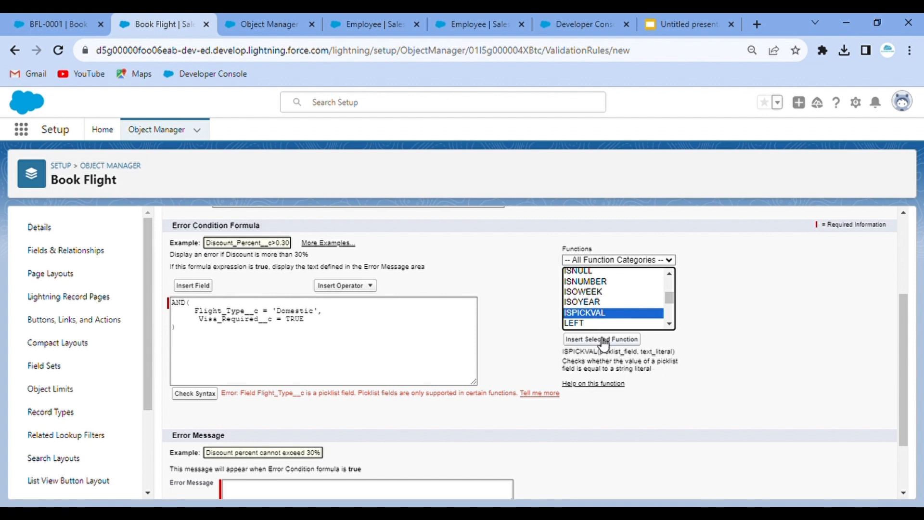
click(604, 339)
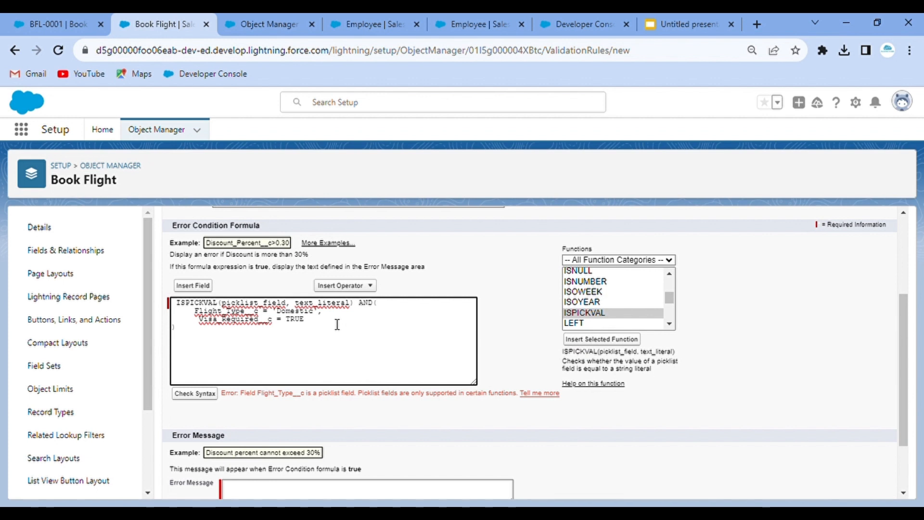
- Move ISPICKVAL inside the AND and make Flight_Type__c its first argument
drag(360, 304, 166, 304)
key(ctrl+c)
key(Delete)
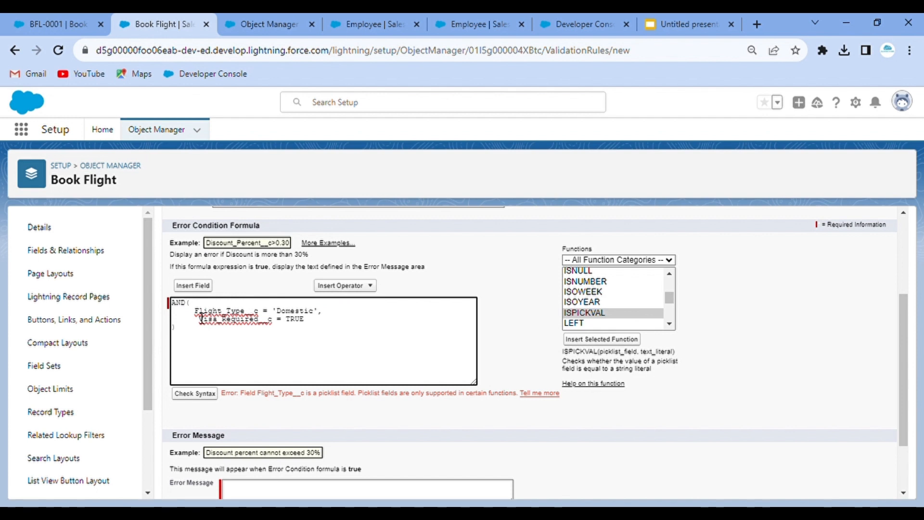
key(ctrl+v)
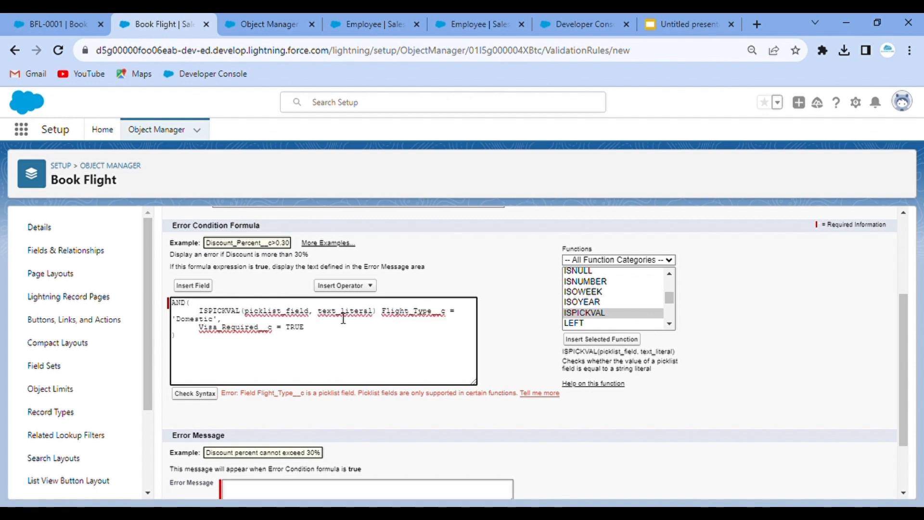
double_click(418, 318)
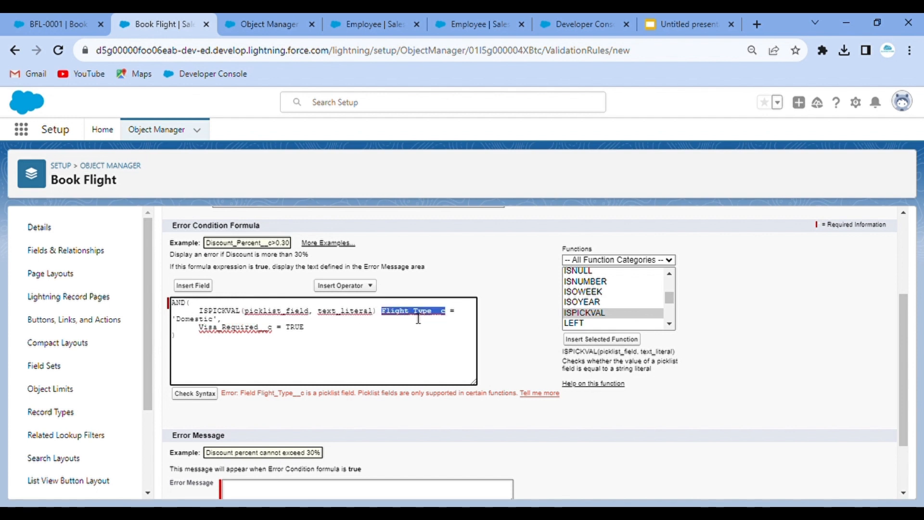
key(ctrl+x)
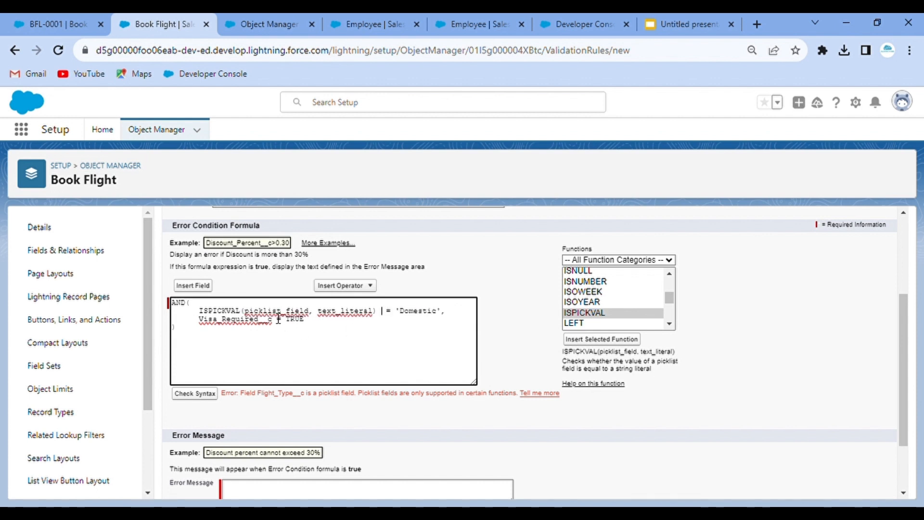
double_click(277, 312)
key(ctrl+v)
- Replace the text_literal placeholder with 'Domestic' as the second ISPICKVAL argument
double_click(427, 318)
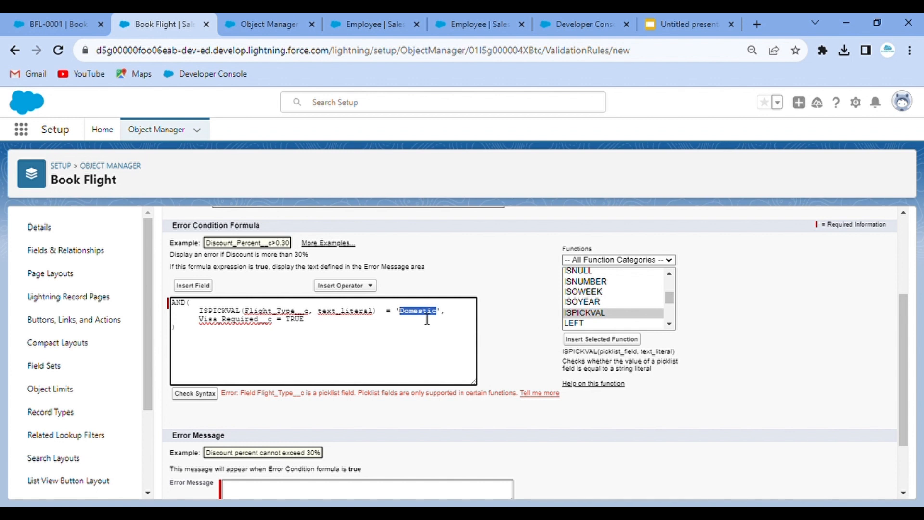
key(ctrl+x)
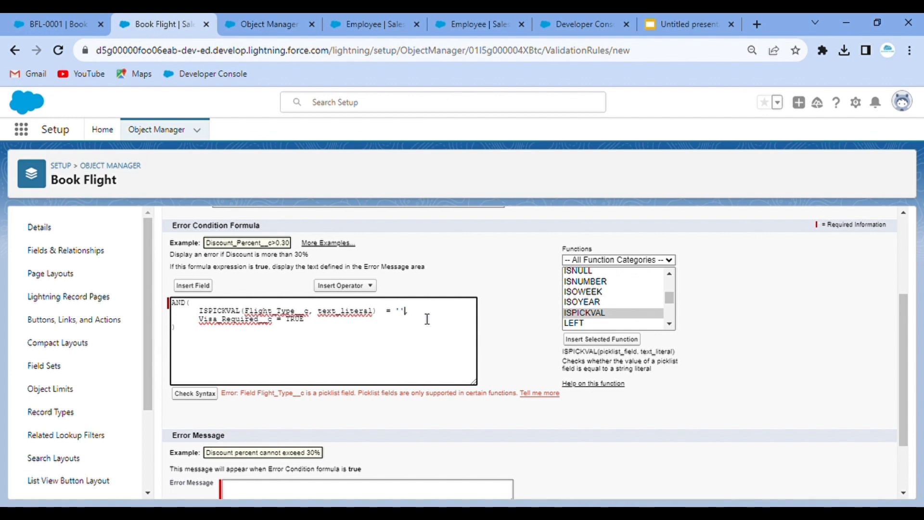
double_click(340, 318)
key(BackSpace)
text('')
key(ctrl+v)
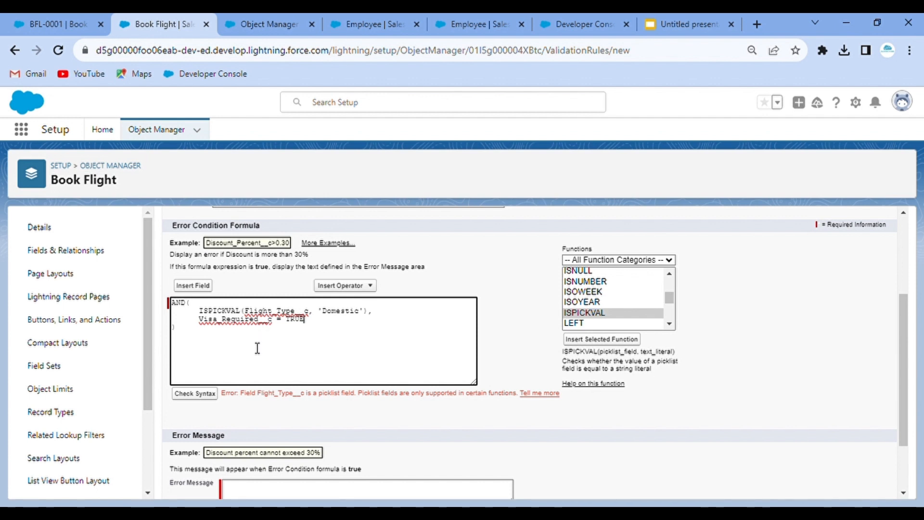
- Check syntax and enter the error message 'Visa Required should be Unchecked for Domestic Flights'
click(211, 395)
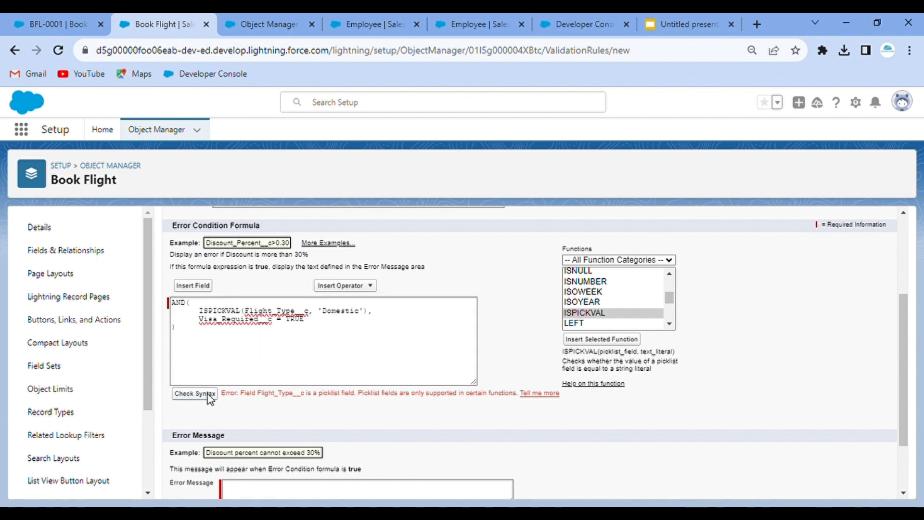
scroll(259, 424, down, 3)
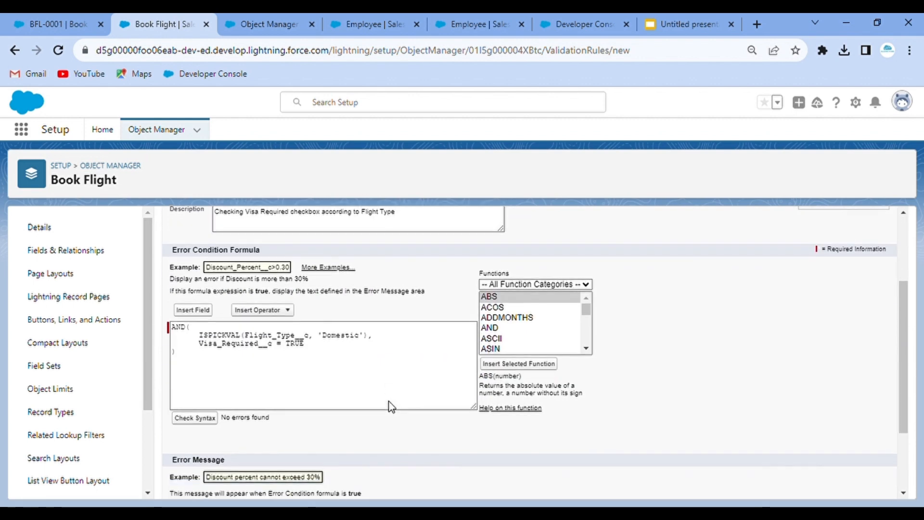
scroll(336, 422, down, 2)
click(336, 421)
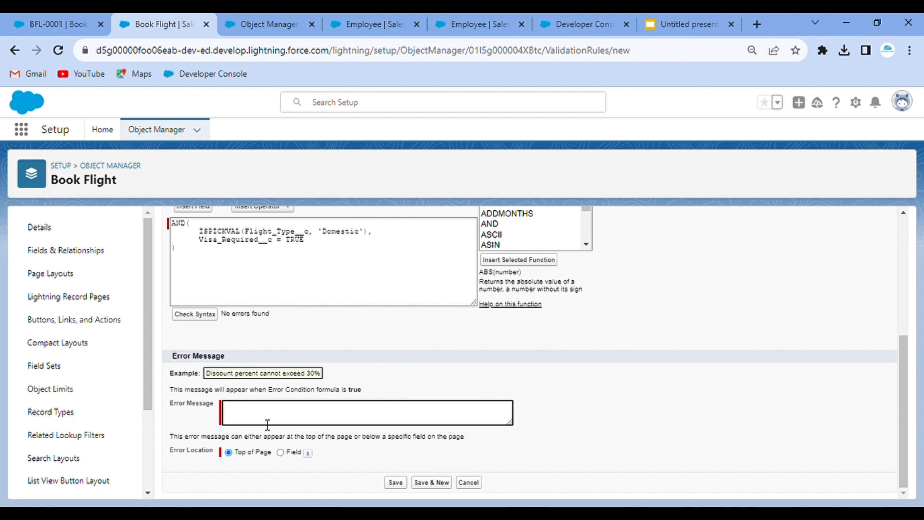
text(Visa Required should)
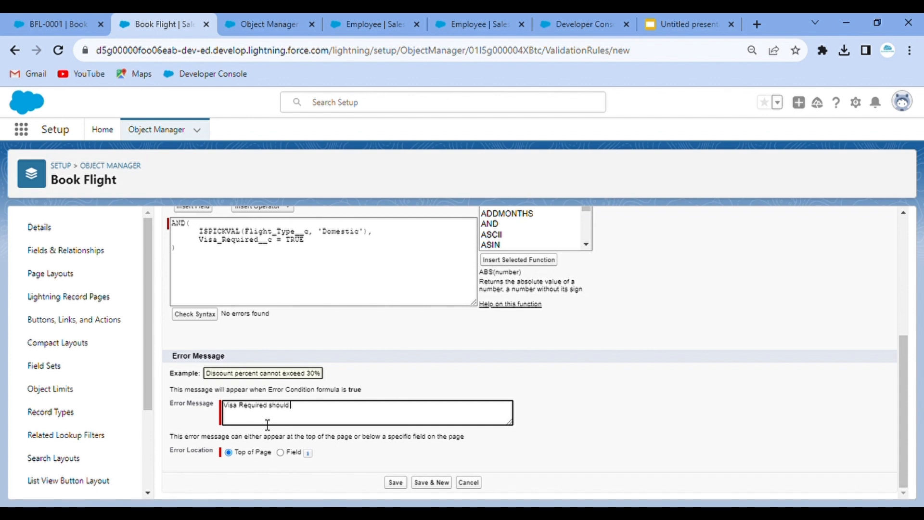
text( be Unchecked for Dome)
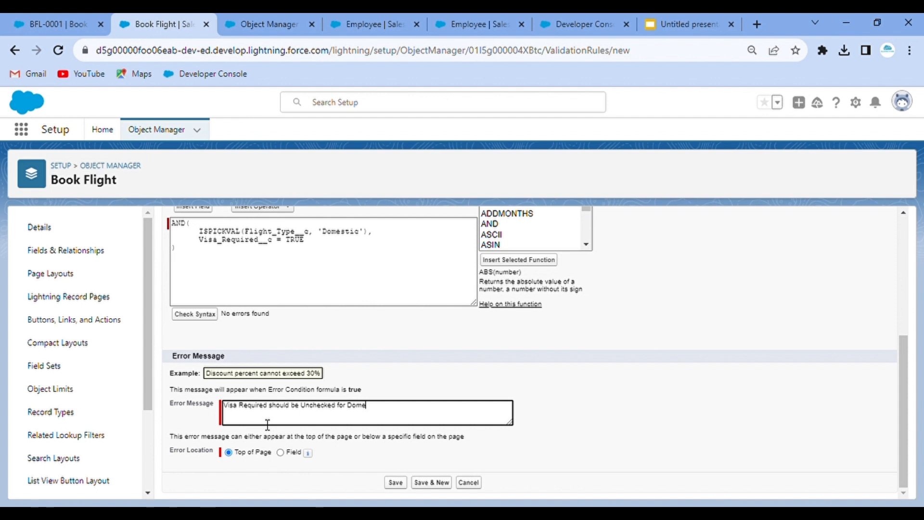
text(stic Flights)
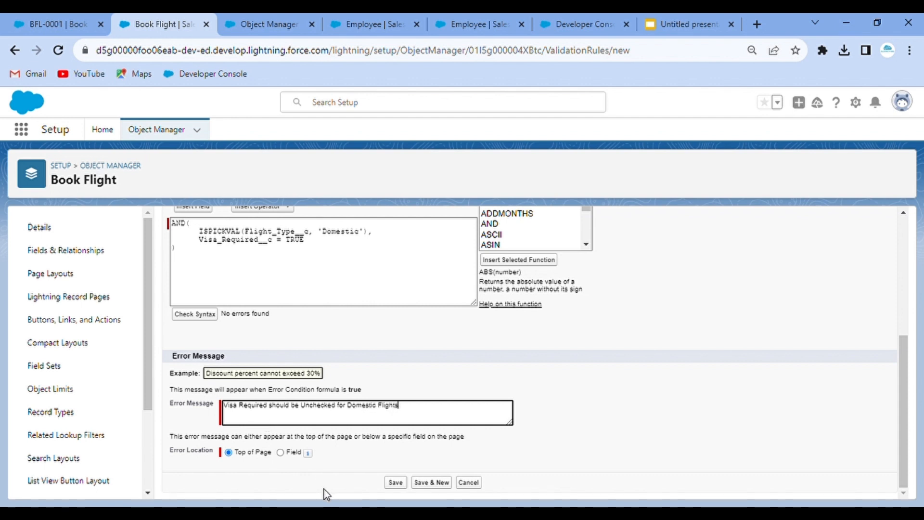
- Set the error location to the Visa Required field and save the rule
click(281, 452)
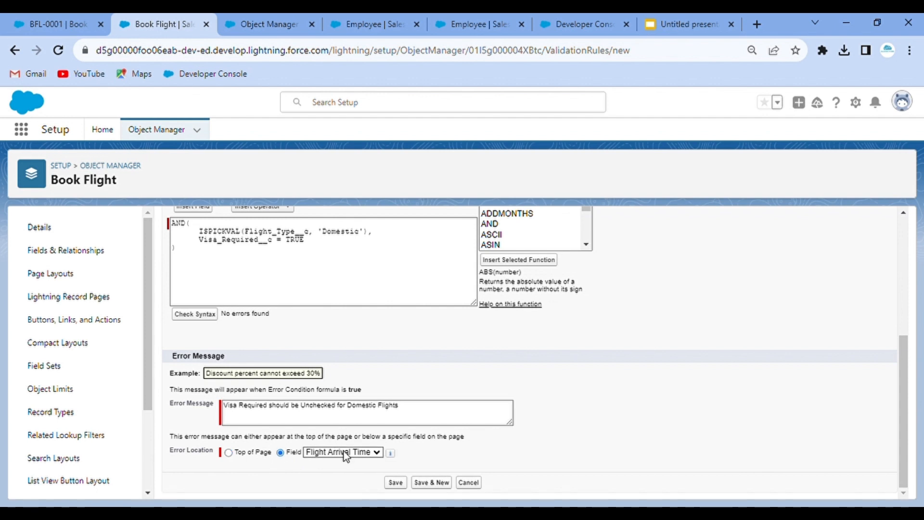
click(343, 452)
click(413, 466)
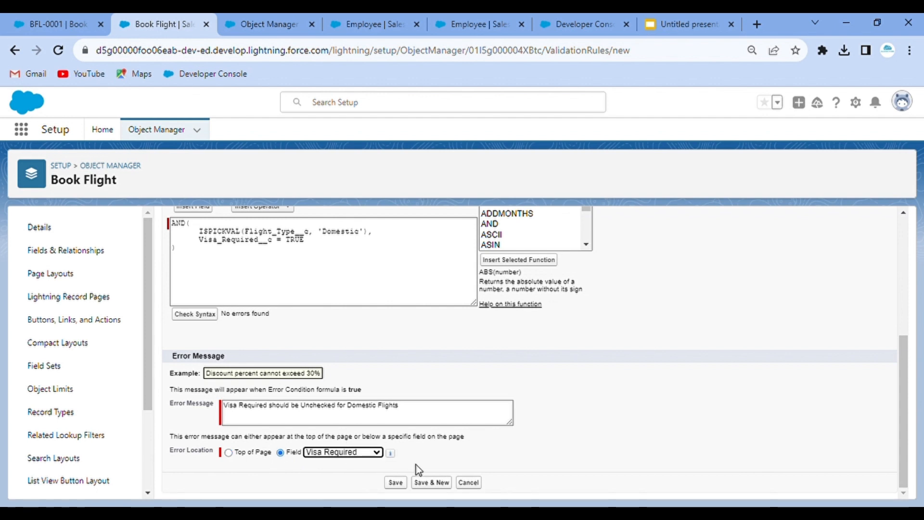
click(396, 483)
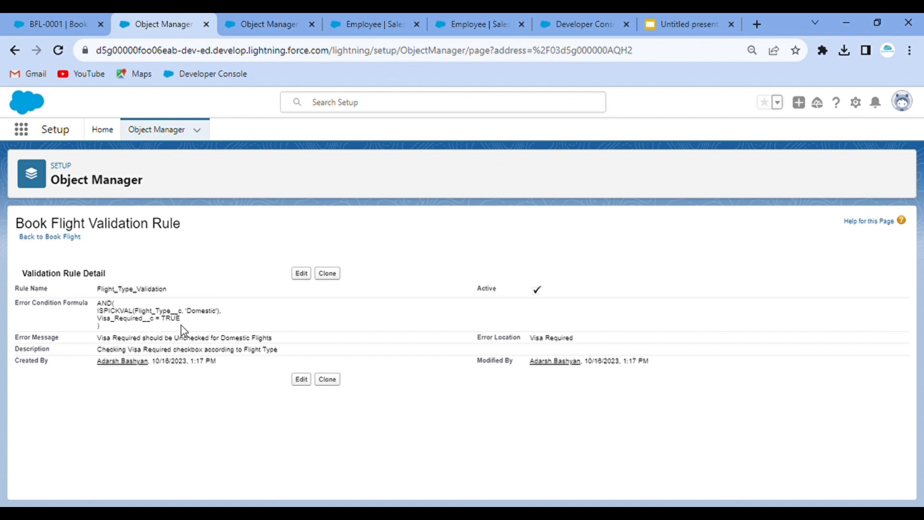
- Open booking BFL-0001, test a save, then save it with Flight Type International
click(88, 17)
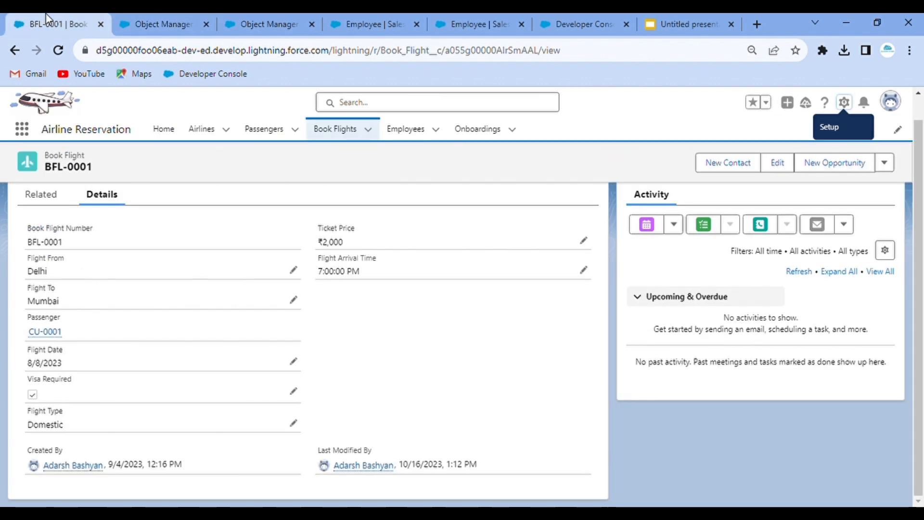
click(293, 361)
click(331, 484)
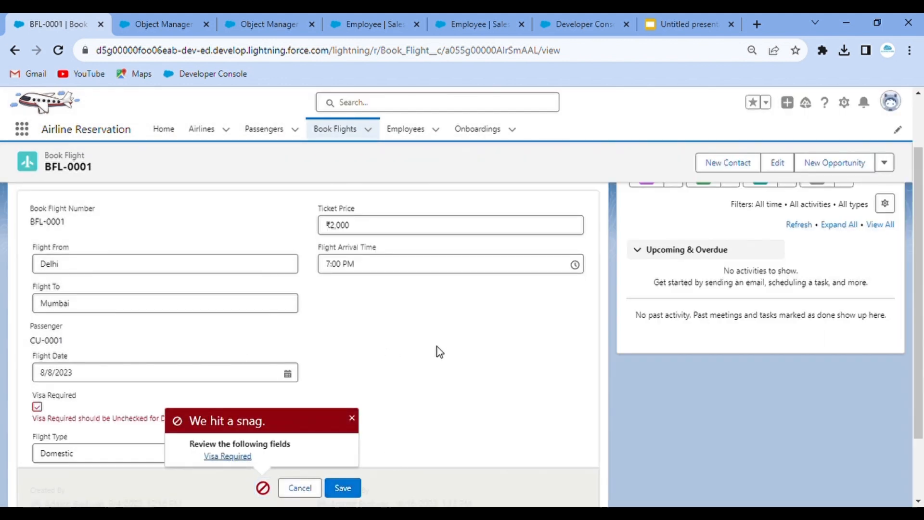
scroll(437, 347, down, 2)
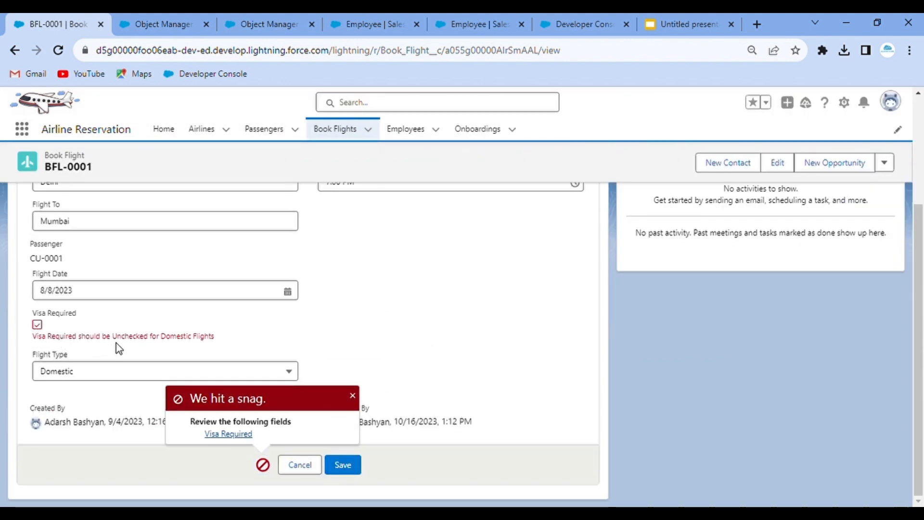
click(95, 376)
click(102, 436)
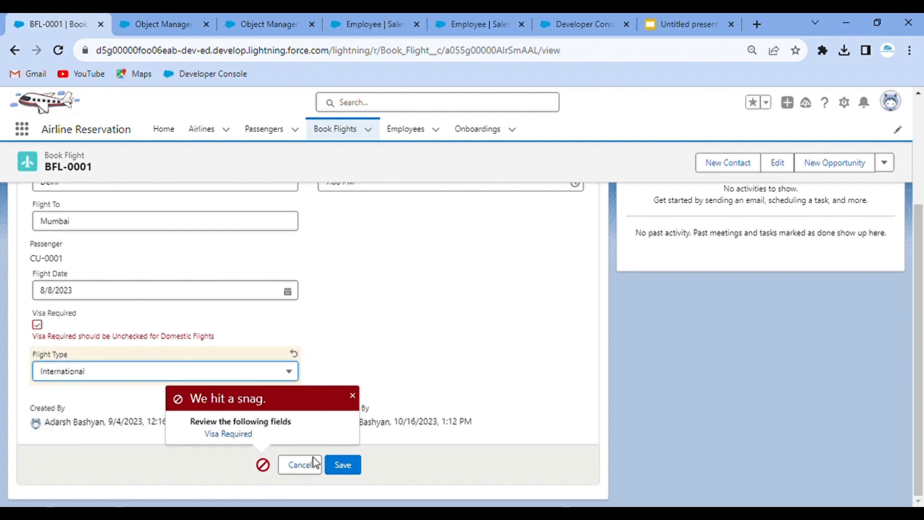
click(351, 465)
- Switch Flight Type back to Domestic, hit the visa error, and save with Visa Required unchecked
mouse_move(356, 467)
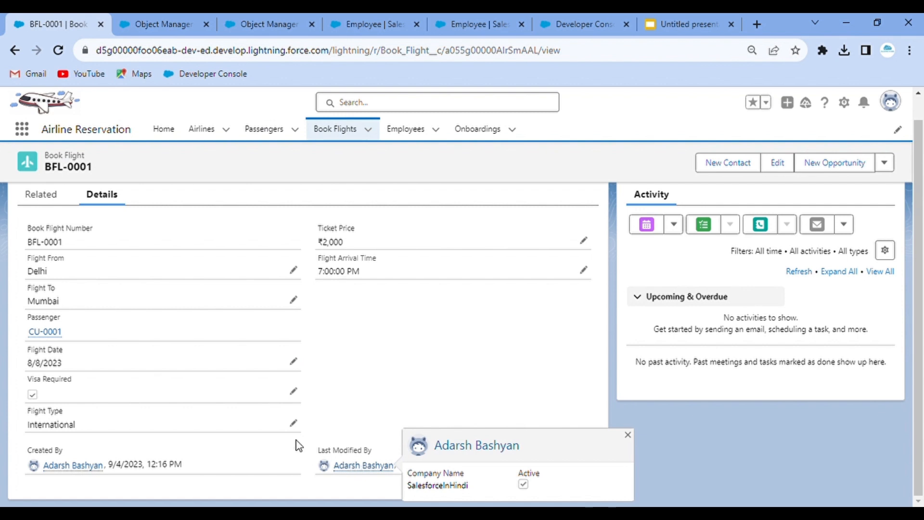
click(293, 424)
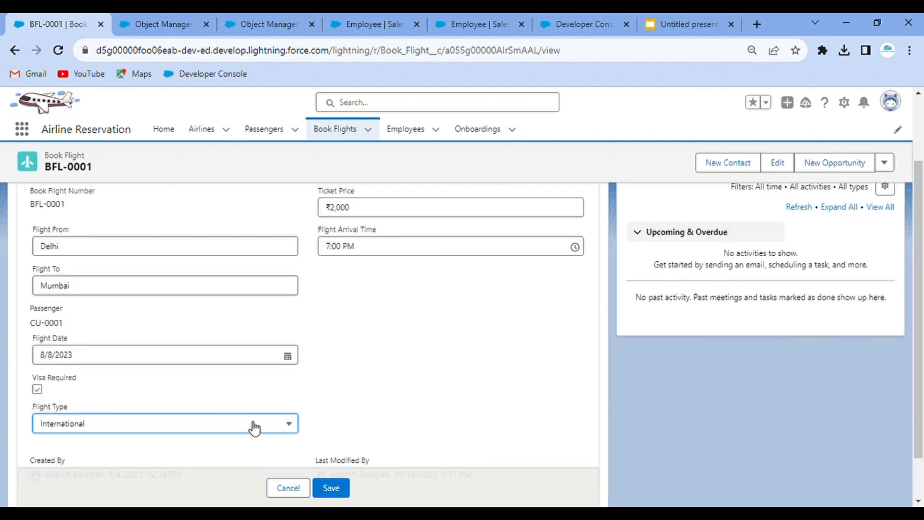
click(158, 424)
click(113, 467)
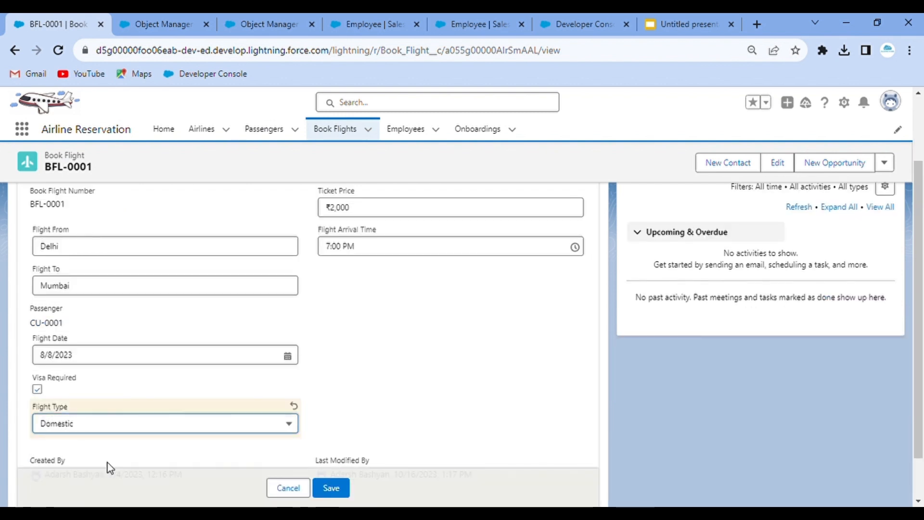
click(330, 487)
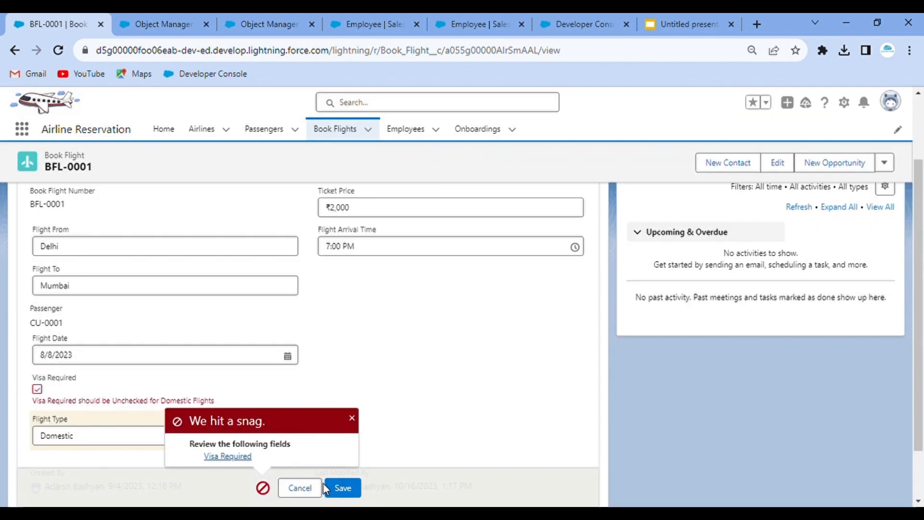
click(352, 418)
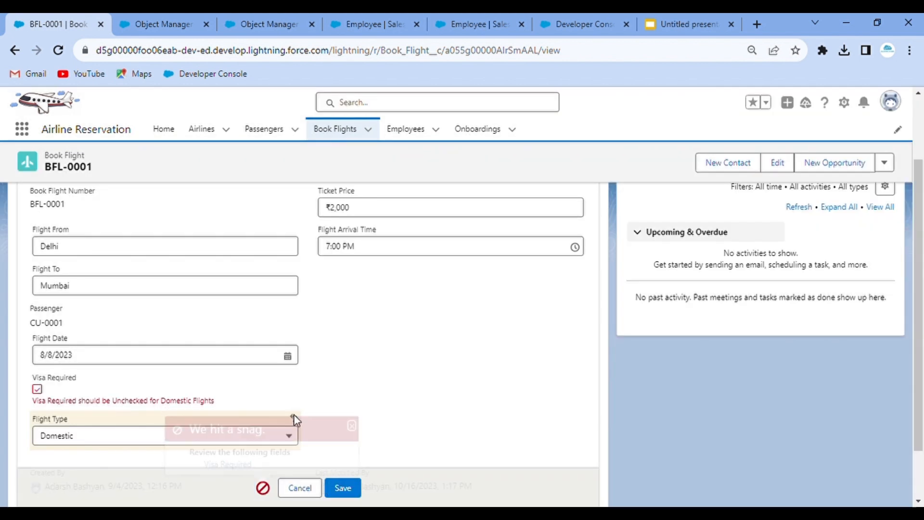
click(346, 488)
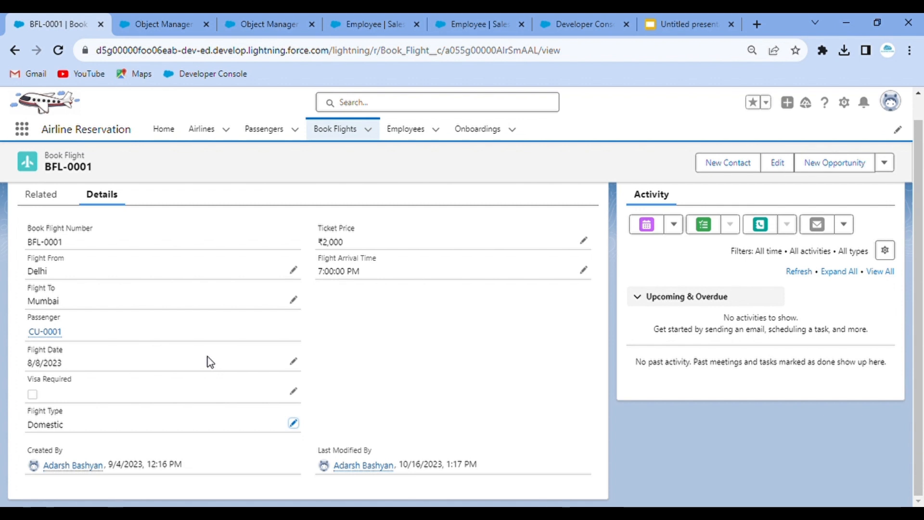
- Review the Employee rule, fields and scenarios presentation tabs, then return to BFL-0001
click(392, 15)
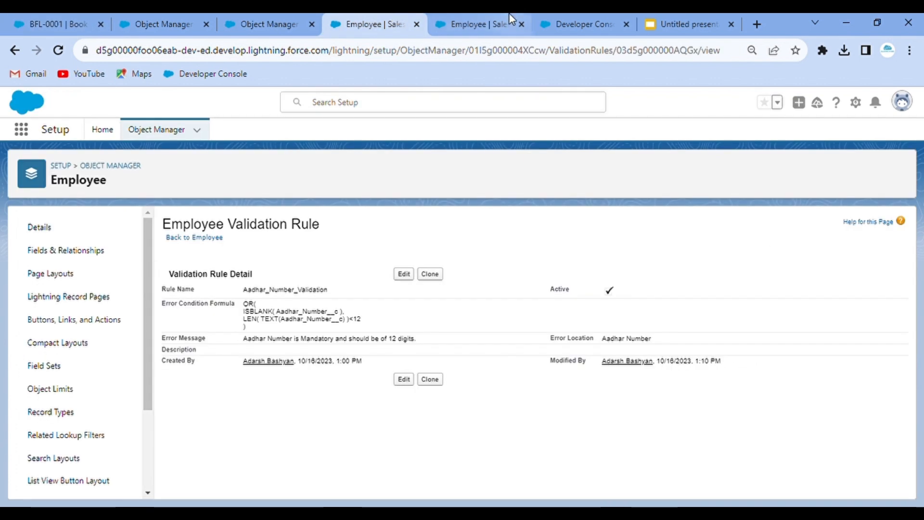
click(511, 19)
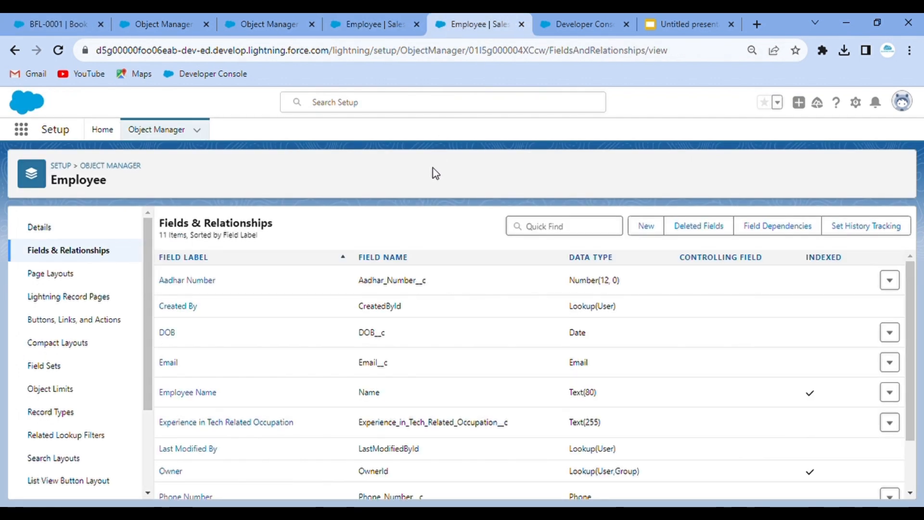
click(694, 15)
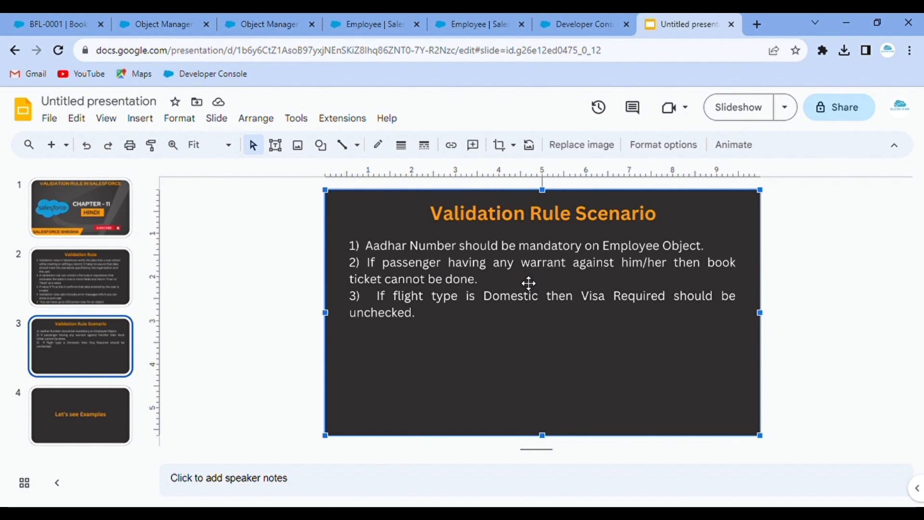
click(478, 18)
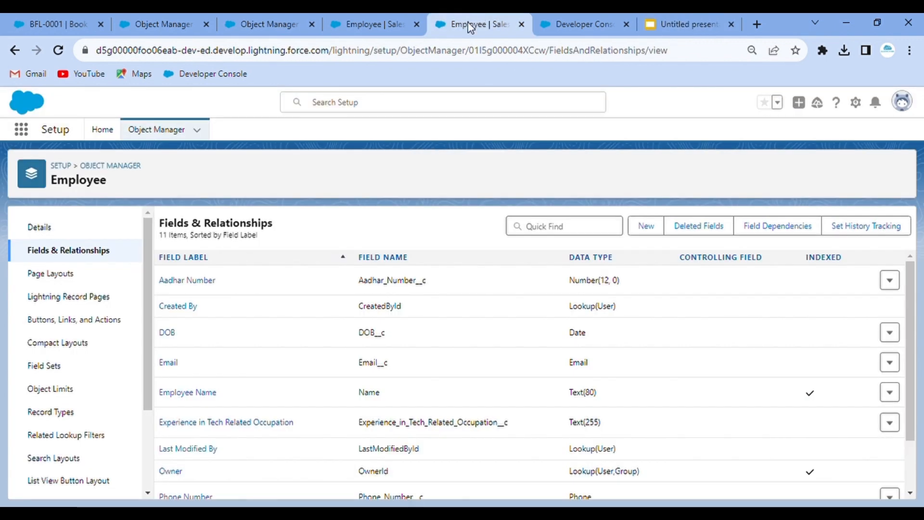
click(380, 24)
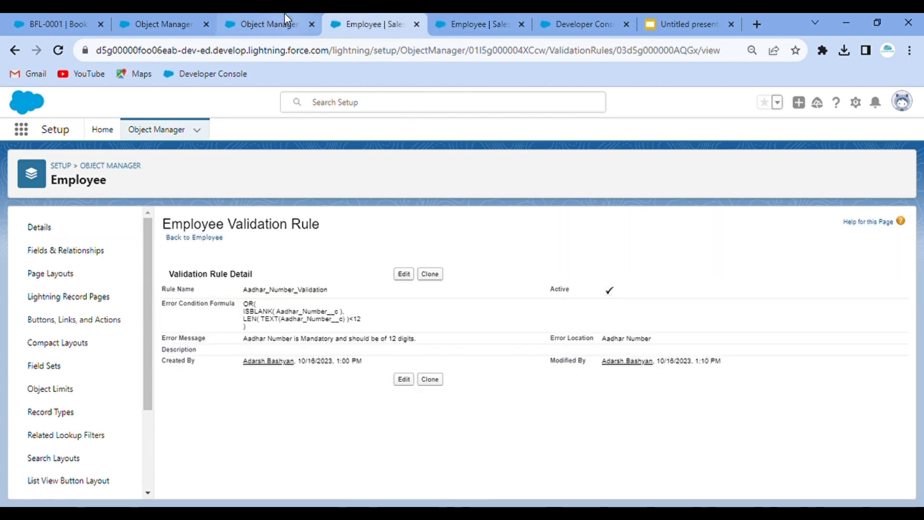
click(284, 22)
click(175, 13)
click(82, 13)
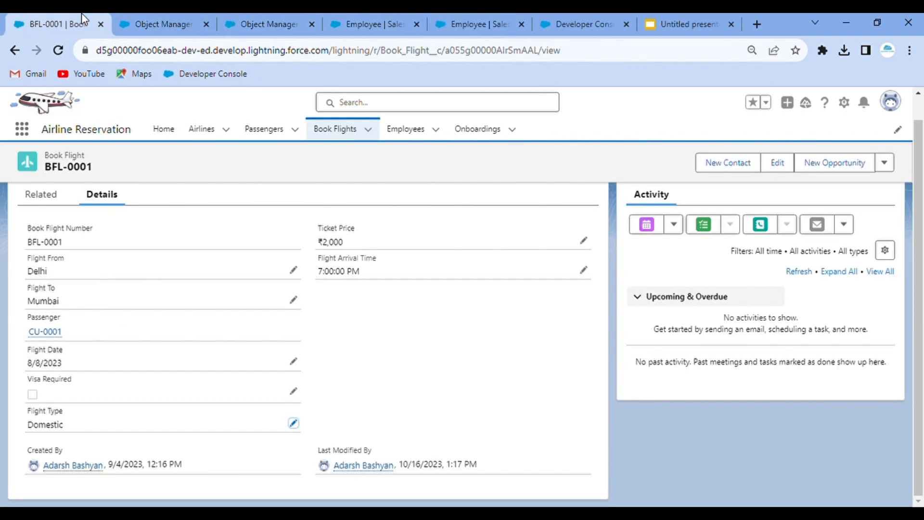
- Check passenger CU-0001's Any Ongoing Warrant field, then show all four Book Flights
click(279, 129)
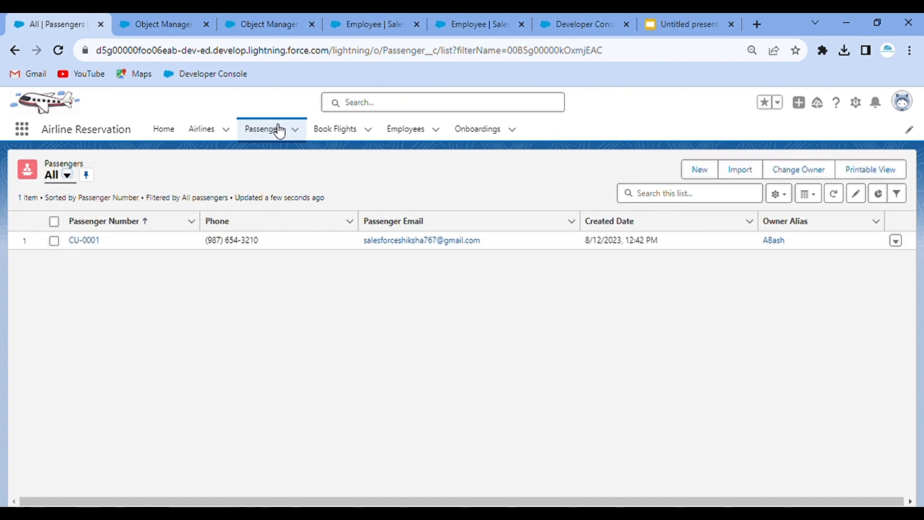
click(87, 241)
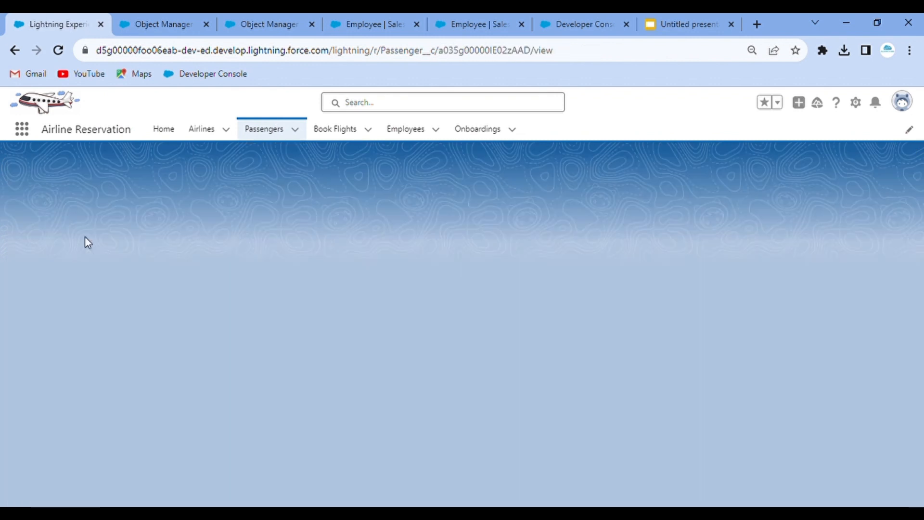
scroll(238, 405, down, 3)
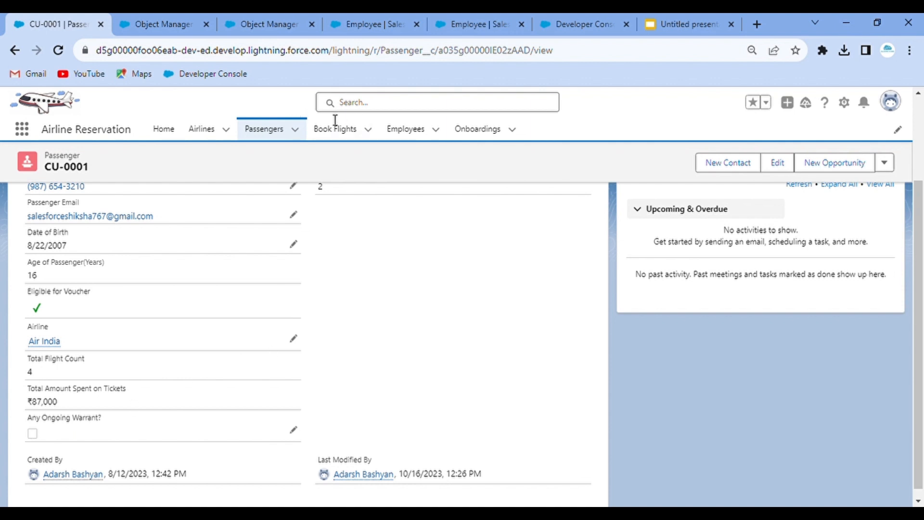
click(336, 131)
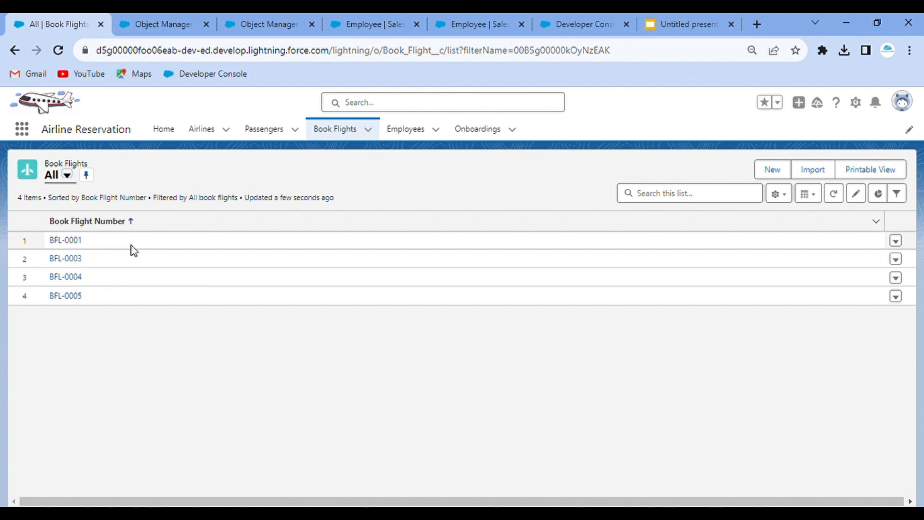
click(134, 250)
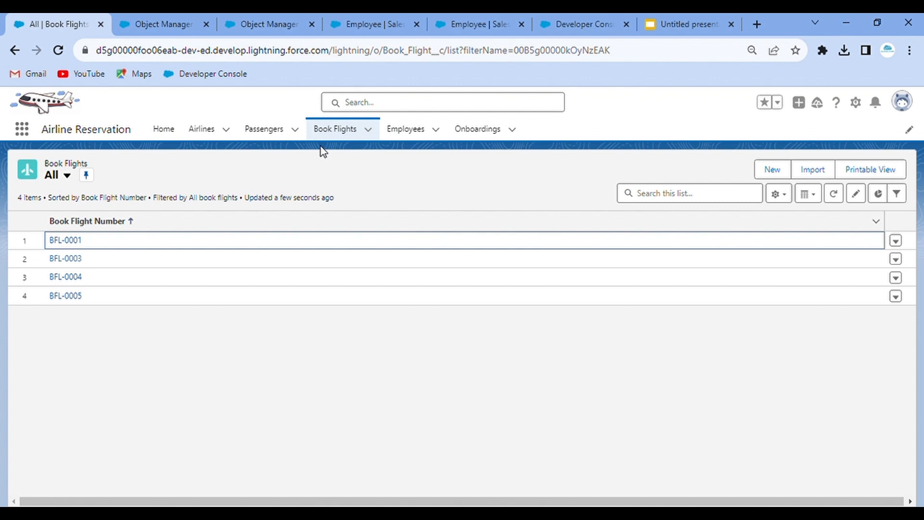
click(273, 130)
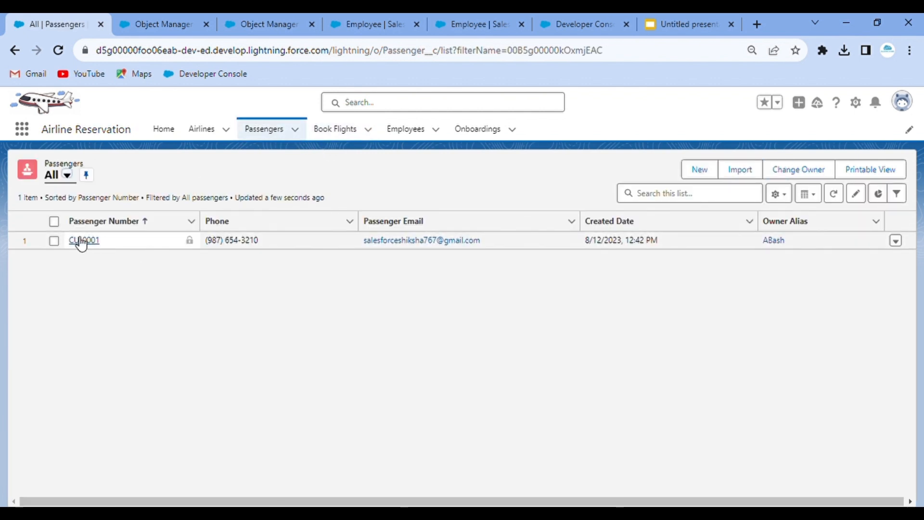
click(79, 241)
scroll(135, 382, down, 3)
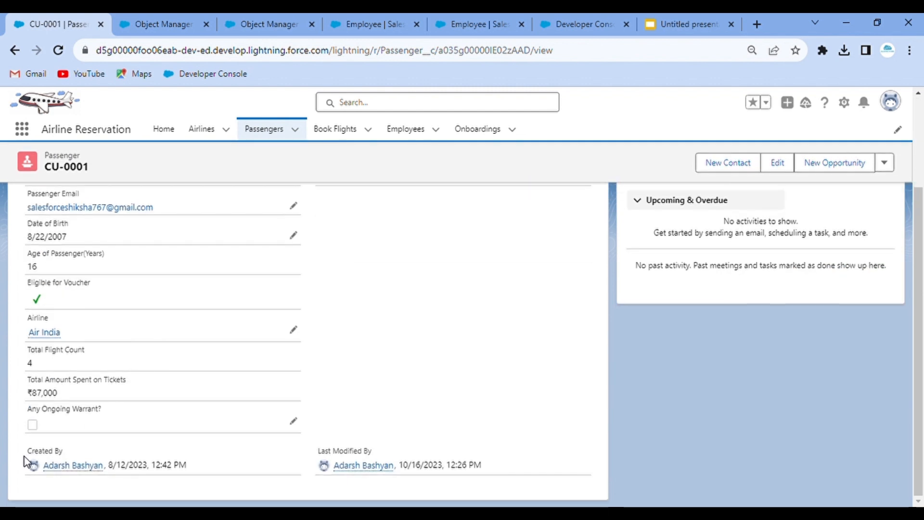
click(356, 129)
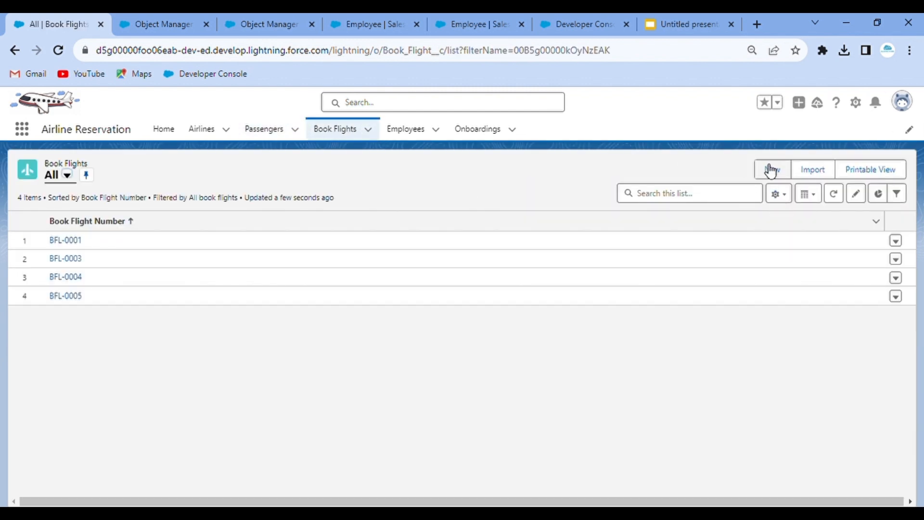
click(772, 170)
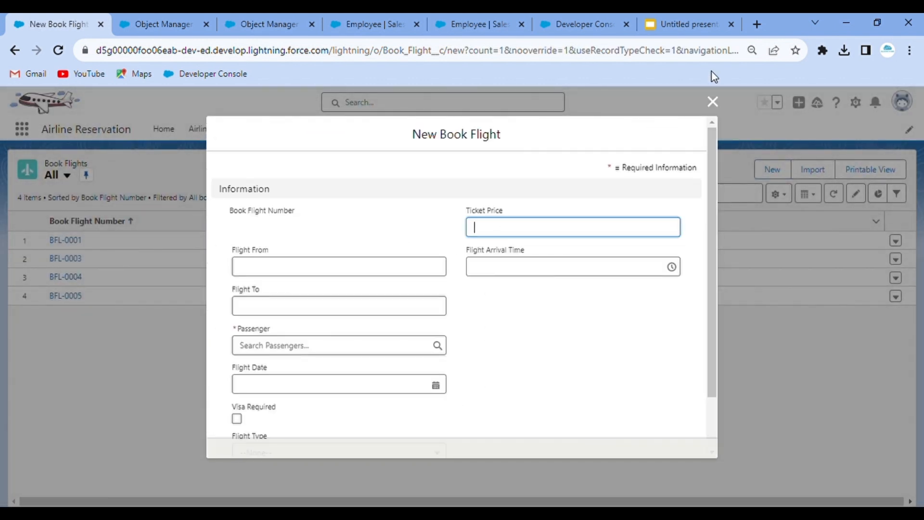
scroll(480, 274, down, 2)
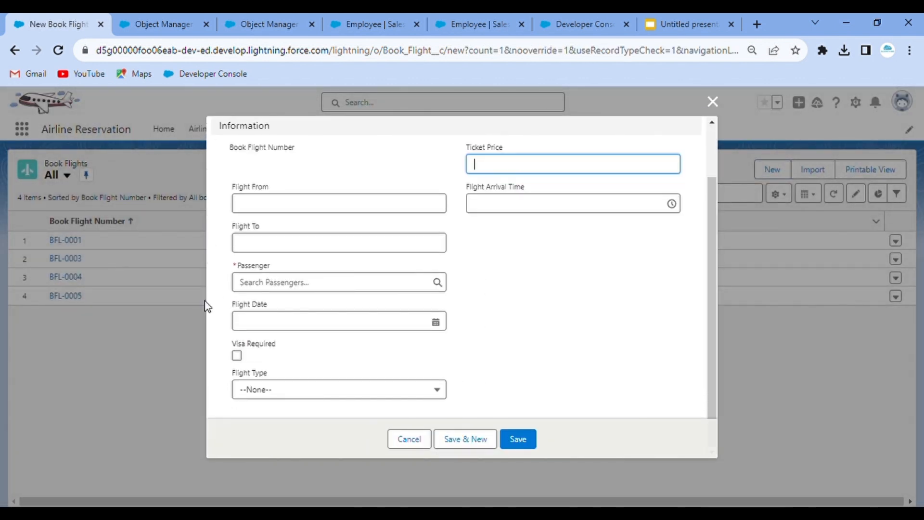
click(284, 288)
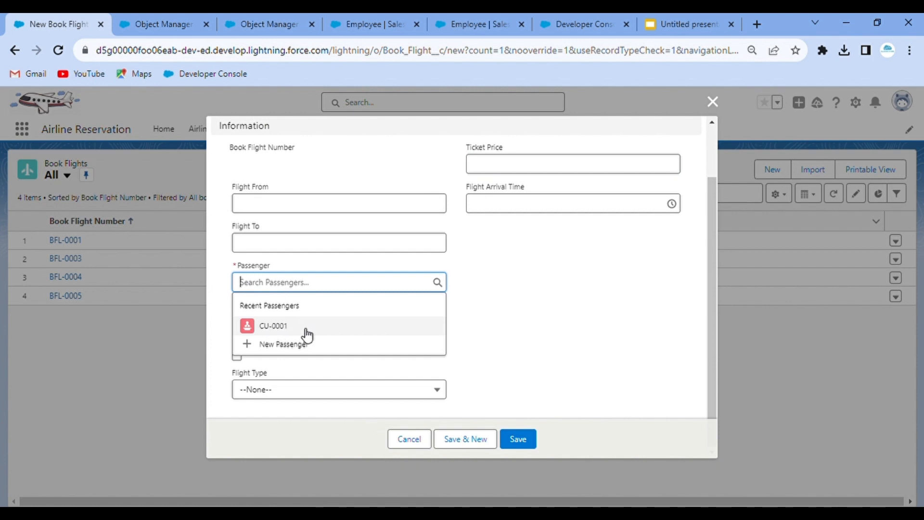
click(589, 321)
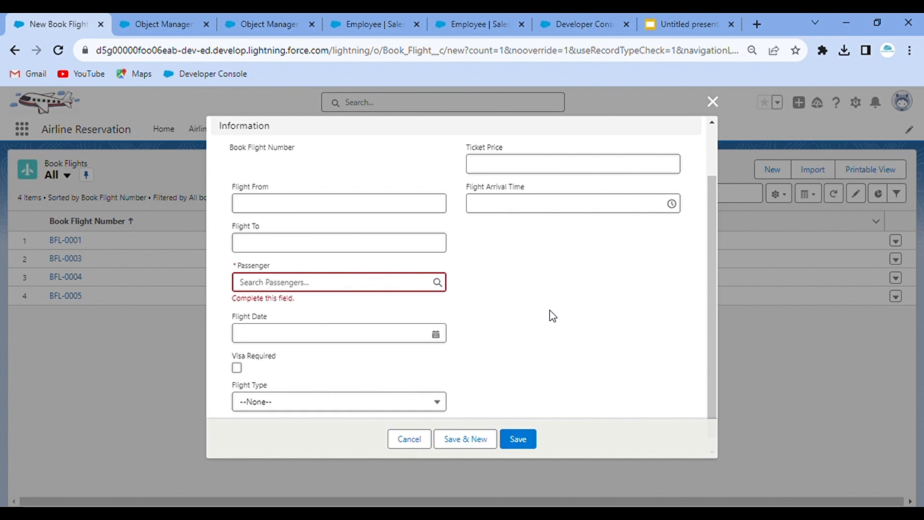
click(411, 437)
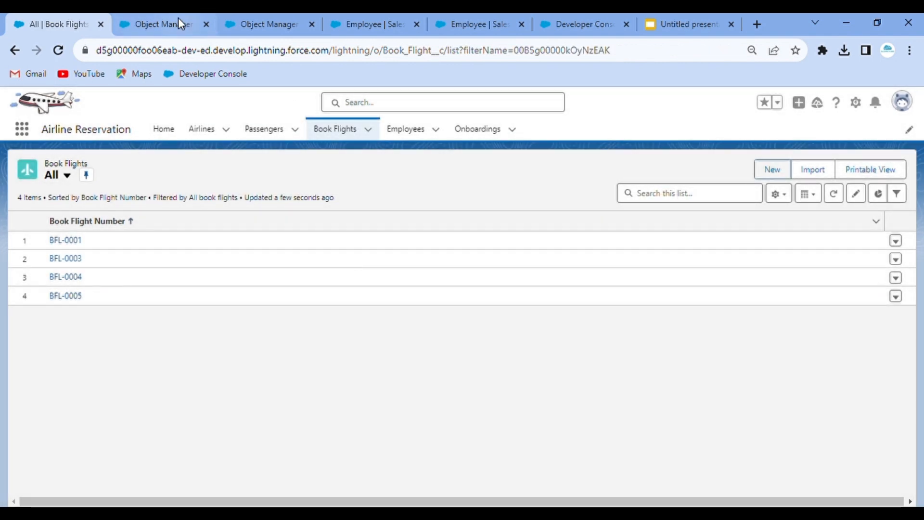
- Find Book Flight in Object Manager with Quick Find 'book f' and begin a new validation rule
click(178, 19)
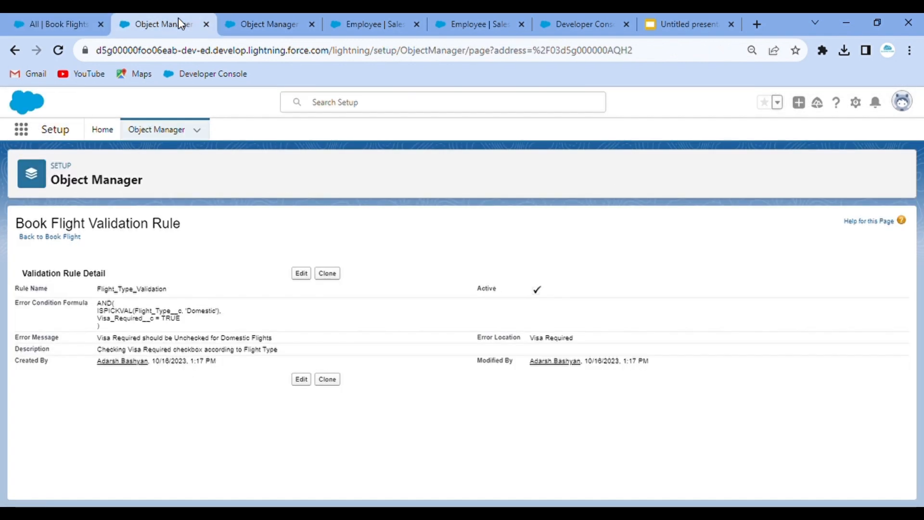
click(279, 19)
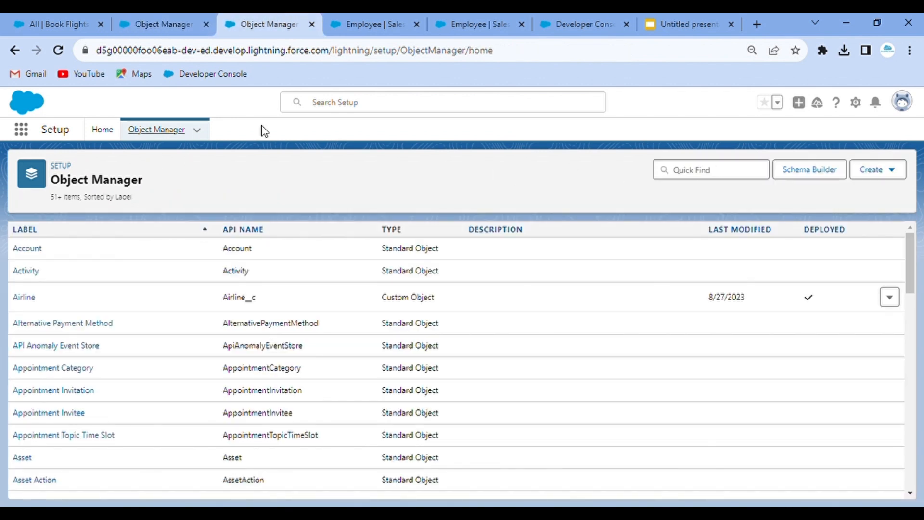
click(689, 176)
text(book fli)
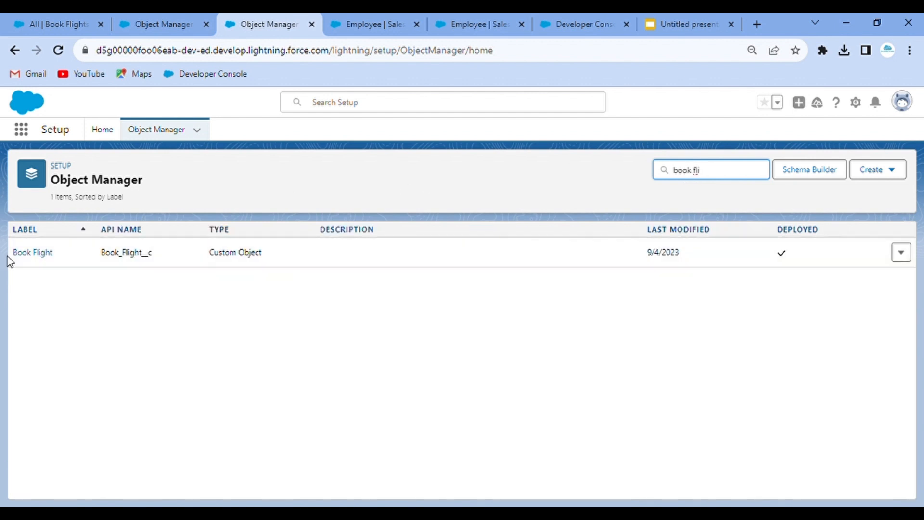
click(32, 253)
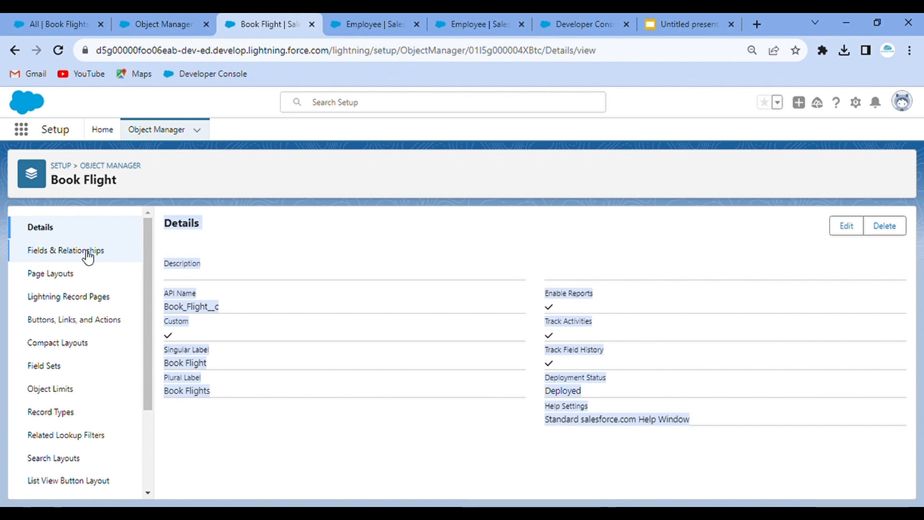
click(103, 258)
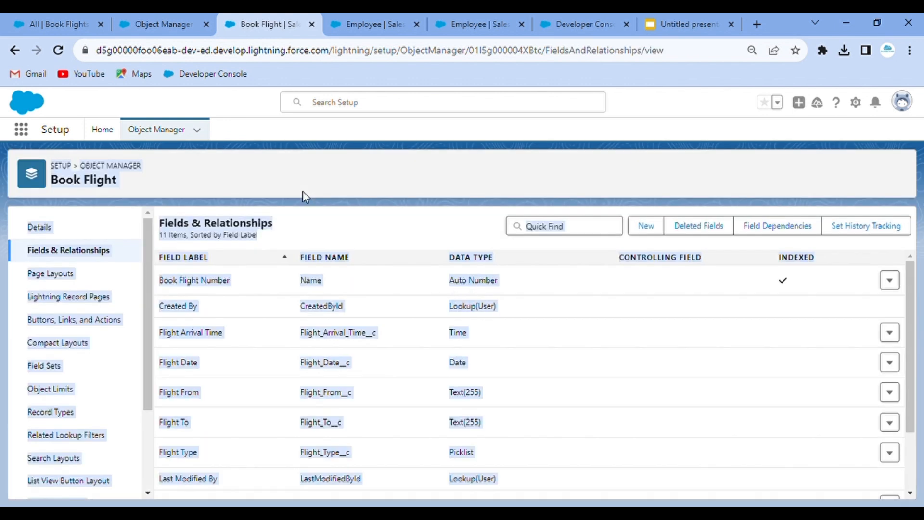
scroll(97, 385, down, 3)
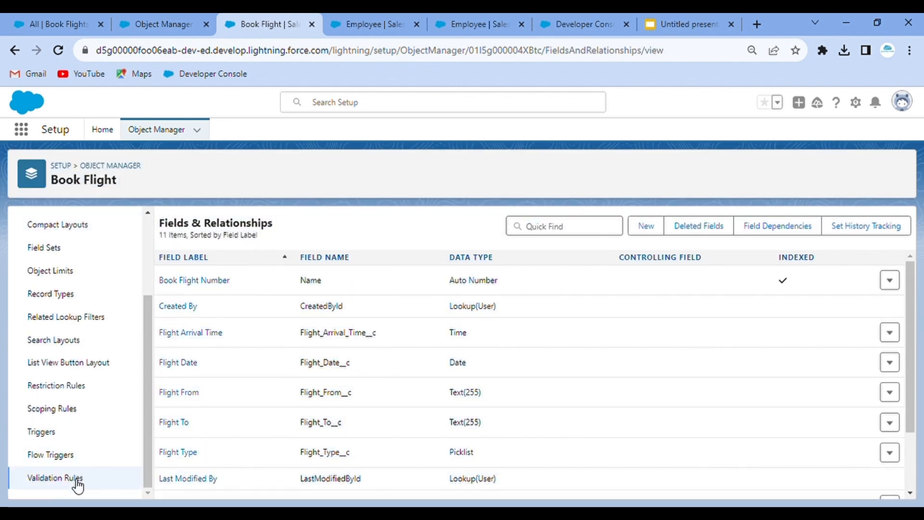
click(72, 479)
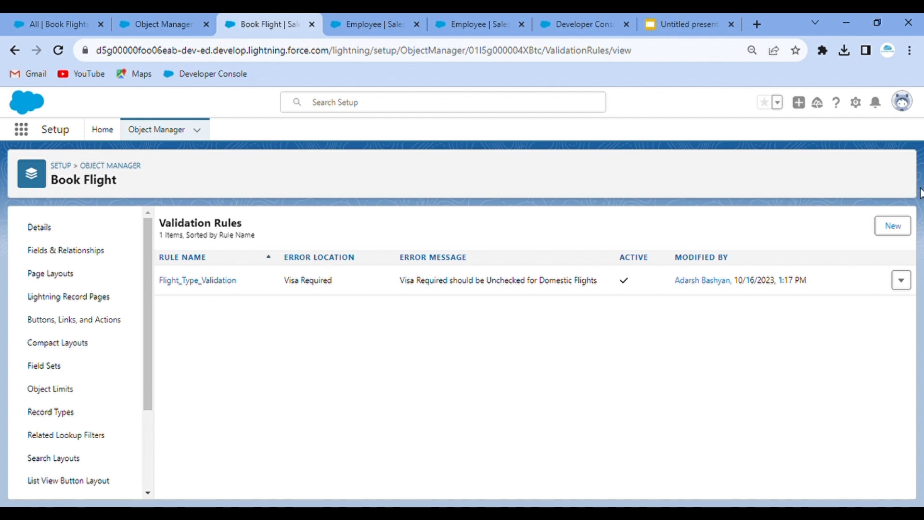
click(905, 225)
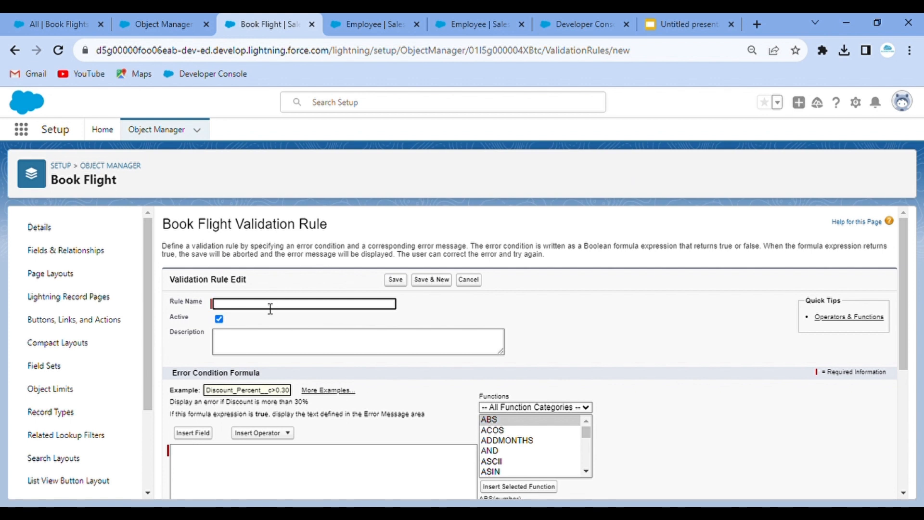
- Name the rule Checking_Passenger_Criminal_Background and paste that name into Description
text(Checkin)
text(g Passenger Criminal Background)
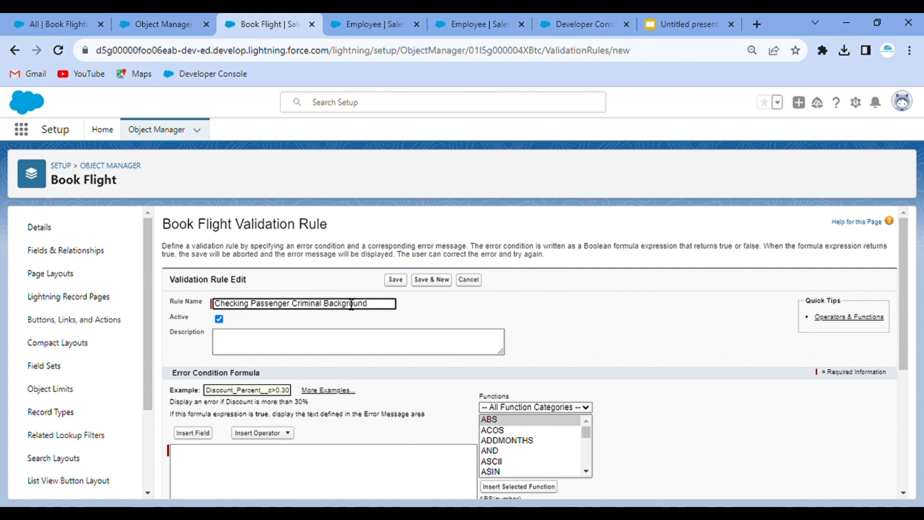
click(440, 308)
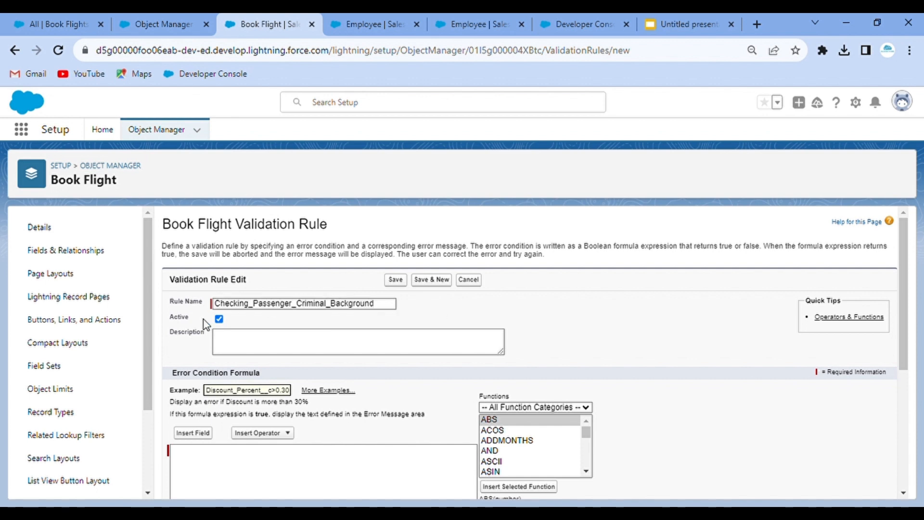
drag(384, 308, 184, 298)
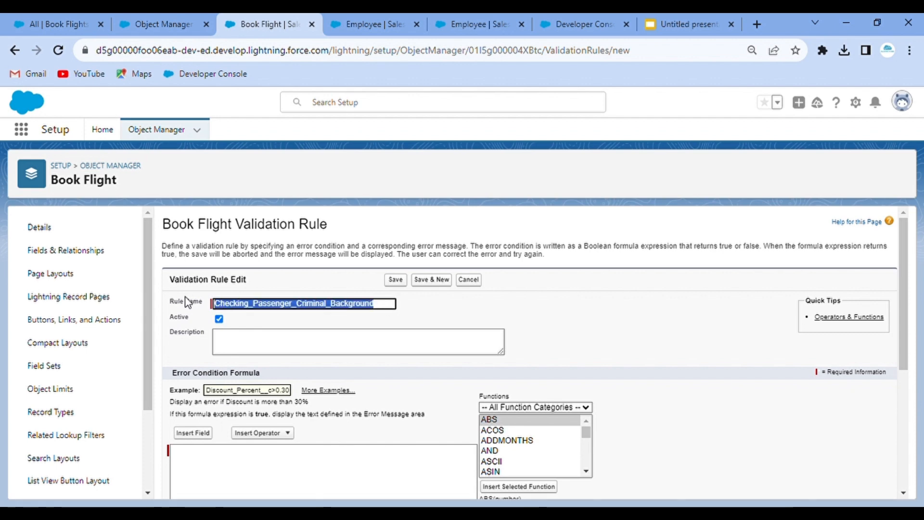
key(ctrl+c)
click(245, 349)
key(ctrl+v)
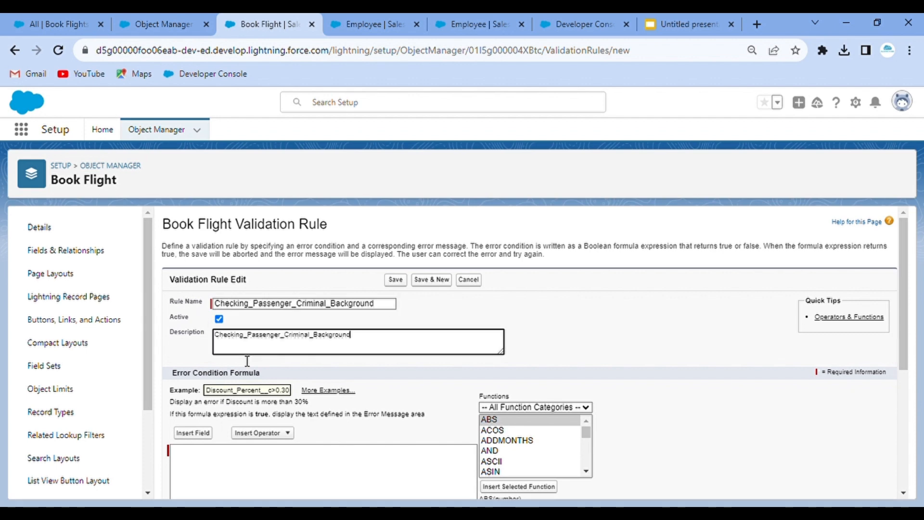
- Replace the description's underscores with spaces: 'Checking Passenger Criminal Background'
scroll(688, 332, down, 4)
scroll(243, 283, up, 2)
scroll(250, 289, down, 4)
scroll(250, 289, up, 3)
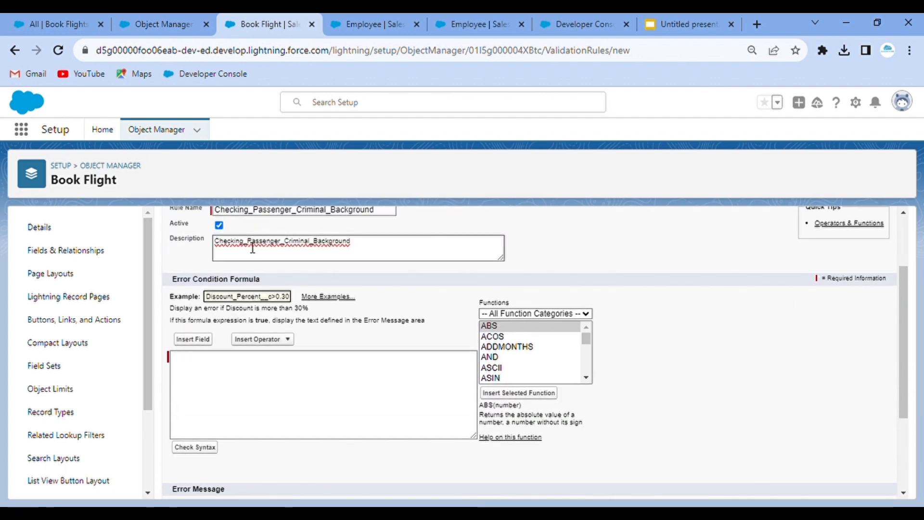
key(BackSpace)
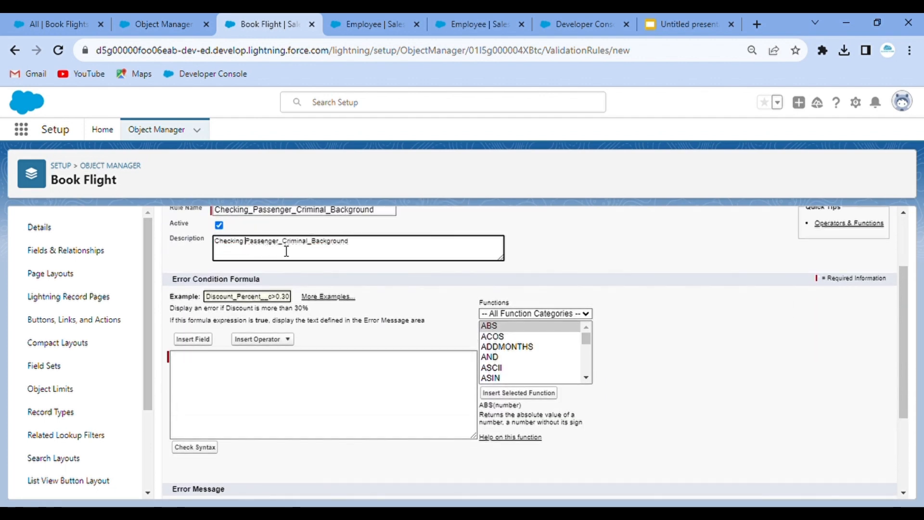
click(283, 250)
key(BackSpace)
click(318, 250)
key(BackSpace)
click(346, 263)
scroll(388, 281, down, 1)
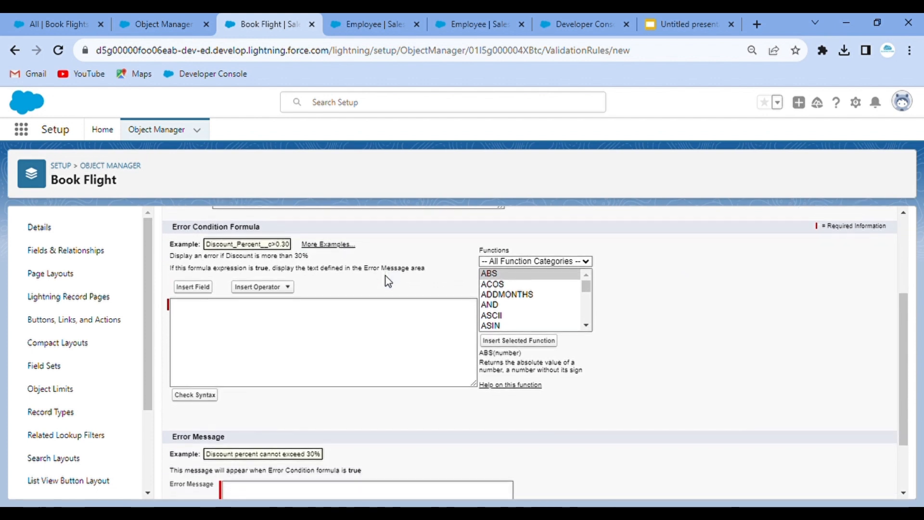
- Insert the Passenger > Any Ongoing Warrant? field into the error condition formula
click(194, 288)
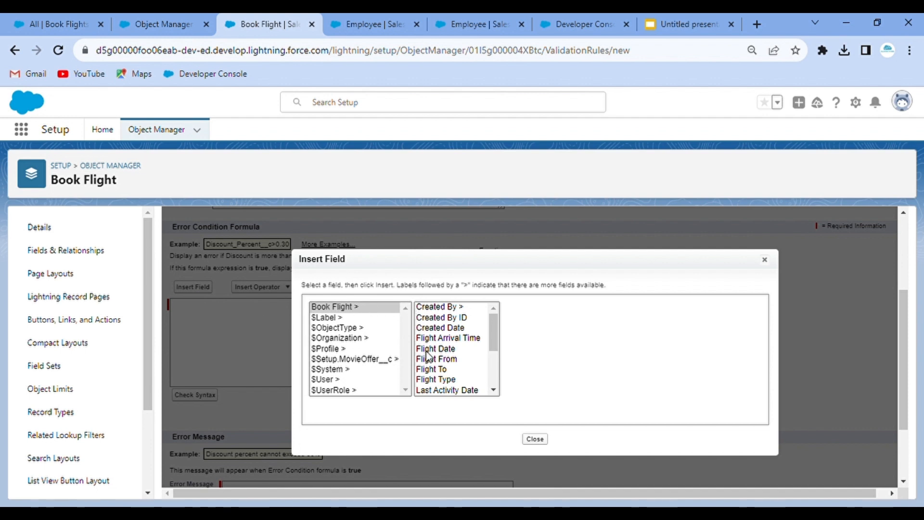
scroll(446, 381, down, 3)
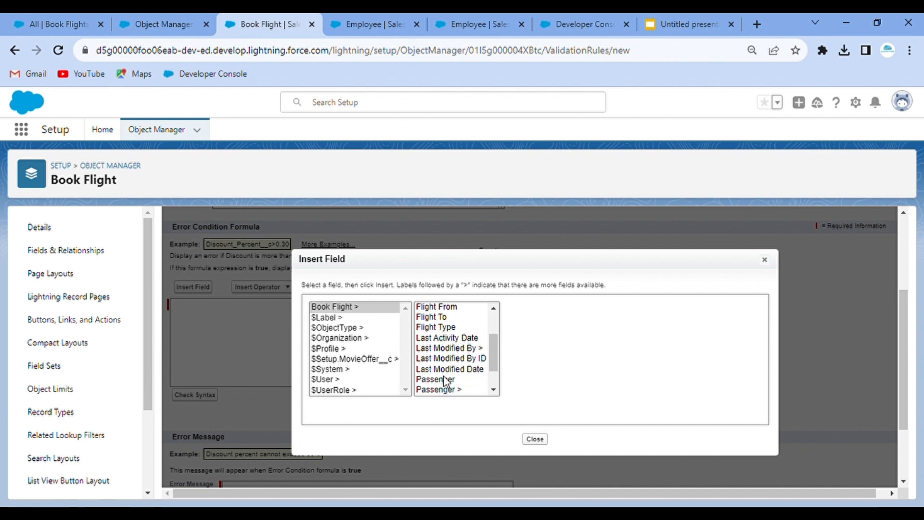
scroll(446, 381, down, 4)
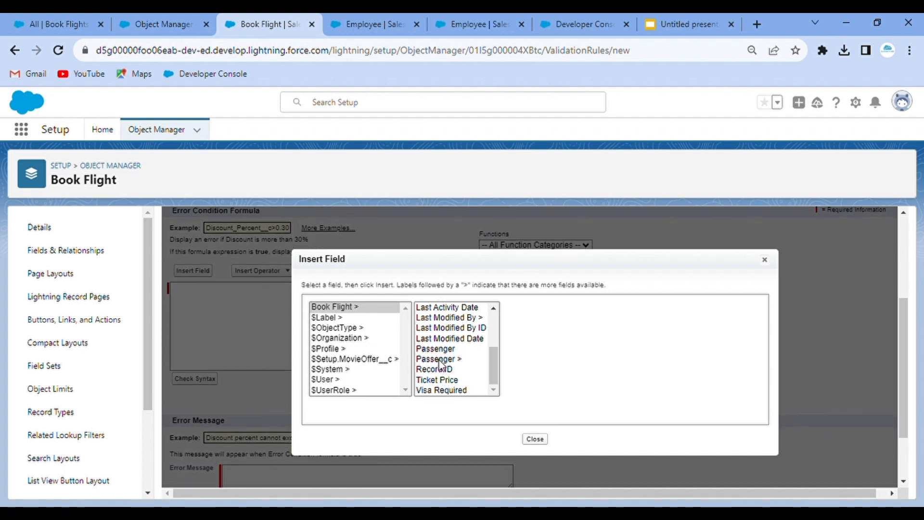
click(438, 359)
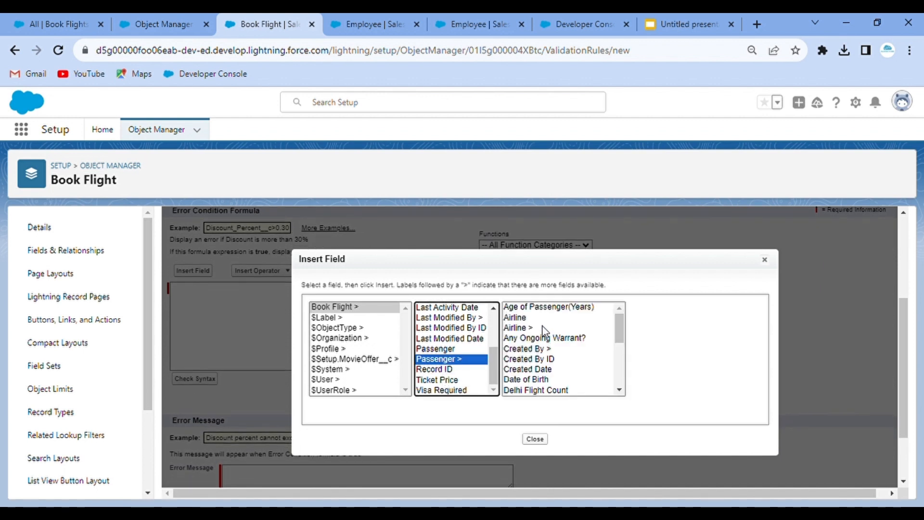
scroll(531, 368, down, 1)
scroll(531, 368, down, 3)
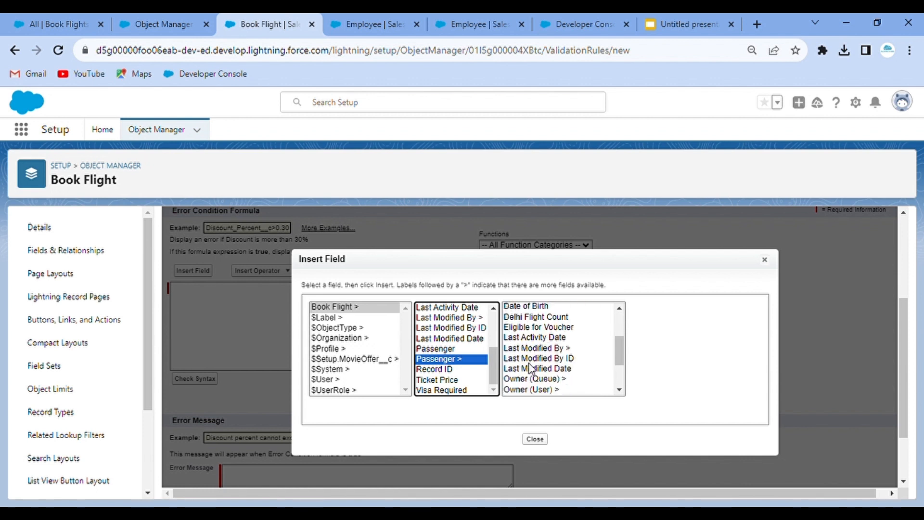
scroll(531, 368, up, 4)
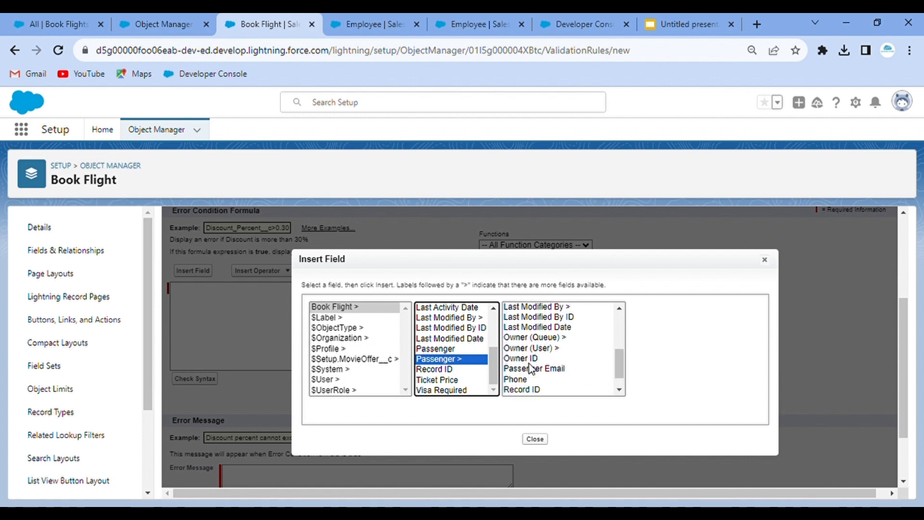
click(564, 339)
click(682, 371)
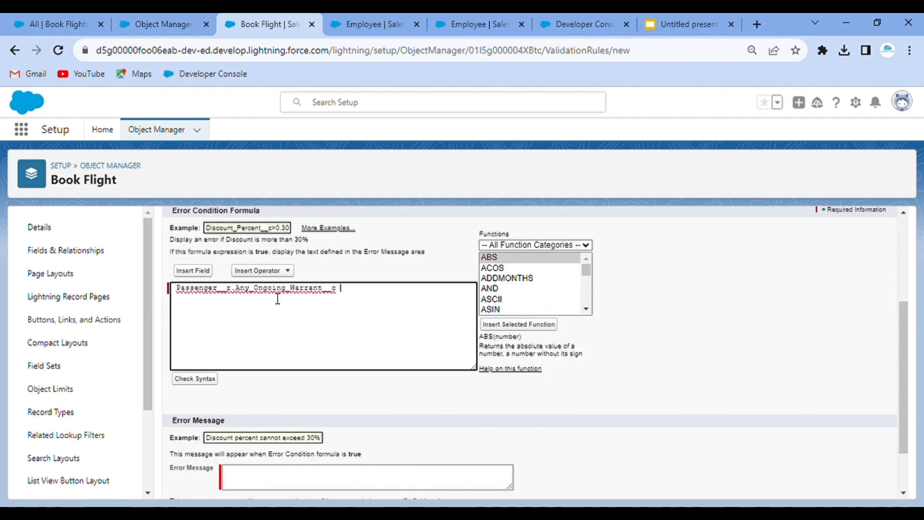
- Complete the formula as Passenger__r.Any_Ongoing_Warrant__c = True
click(369, 298)
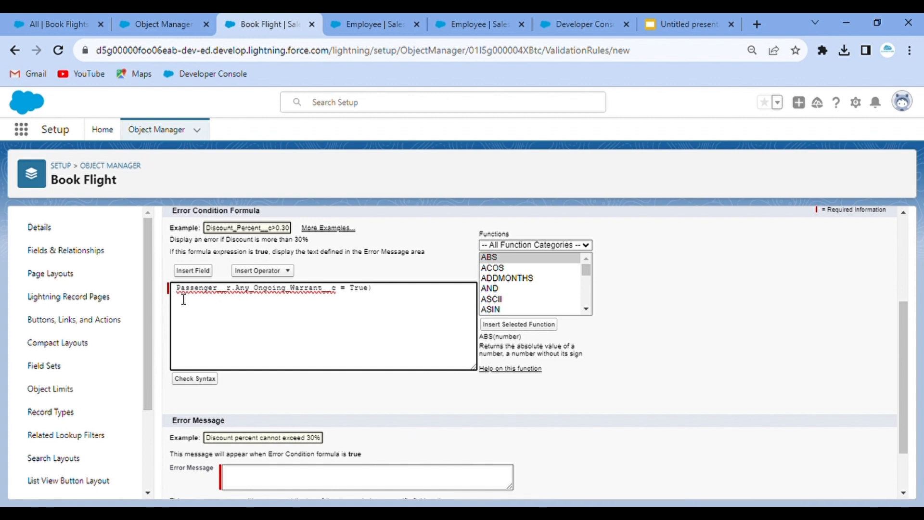
key(Home)
text(()
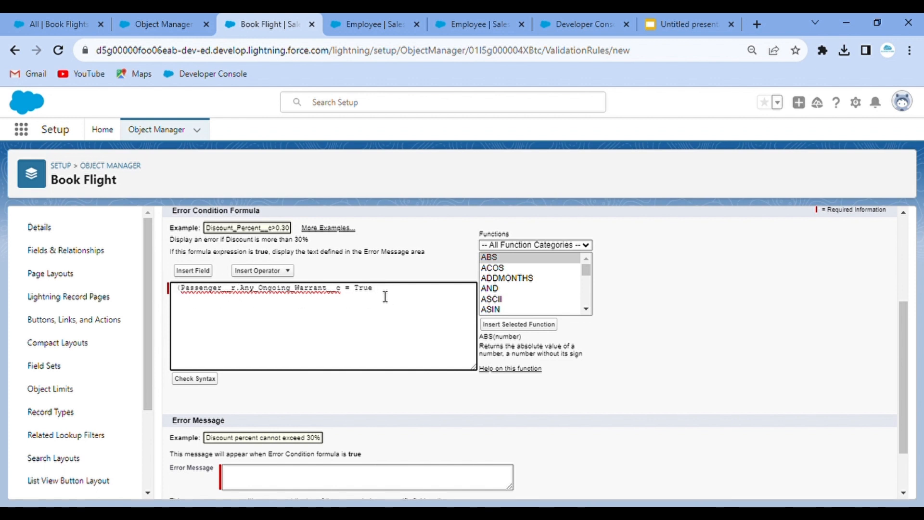
key(BackSpace)
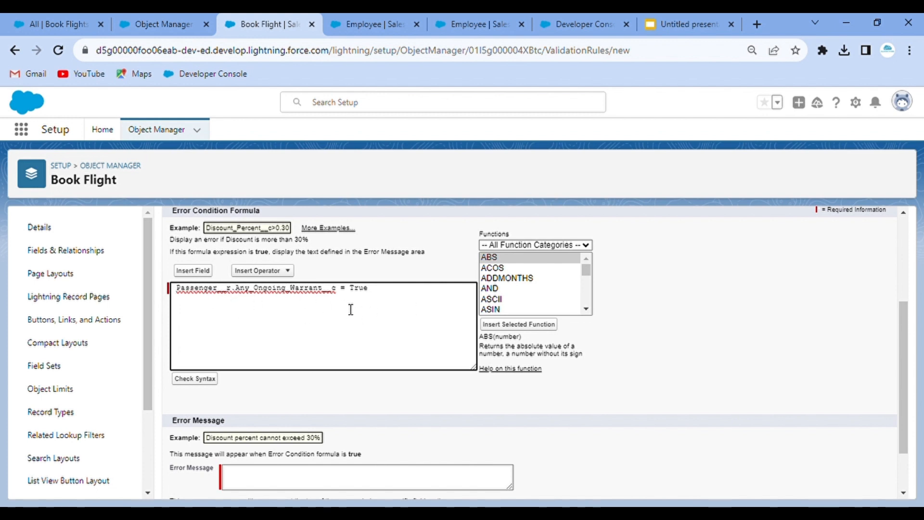
- Save the rule with message 'You cannot book flight for passenger having ongoing warrant.', then open a new booking form
scroll(351, 310, down, 1)
click(276, 418)
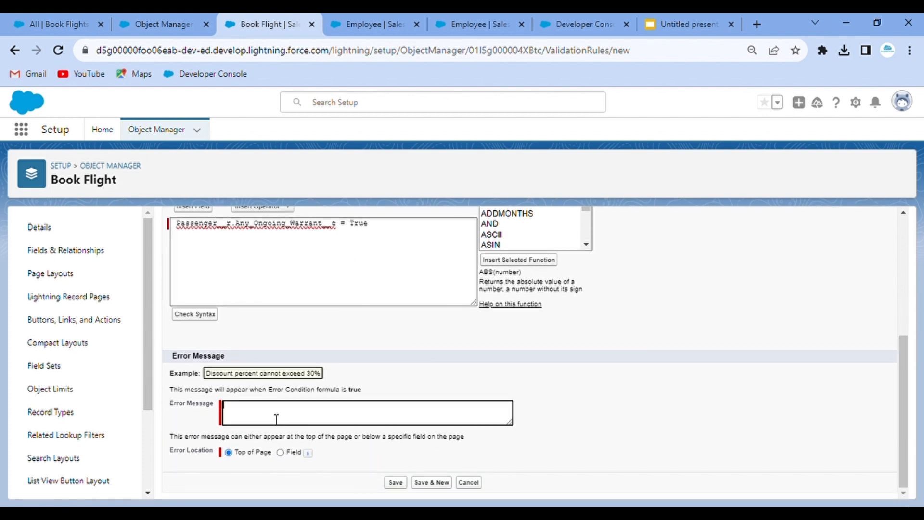
text(You cannot book flight for)
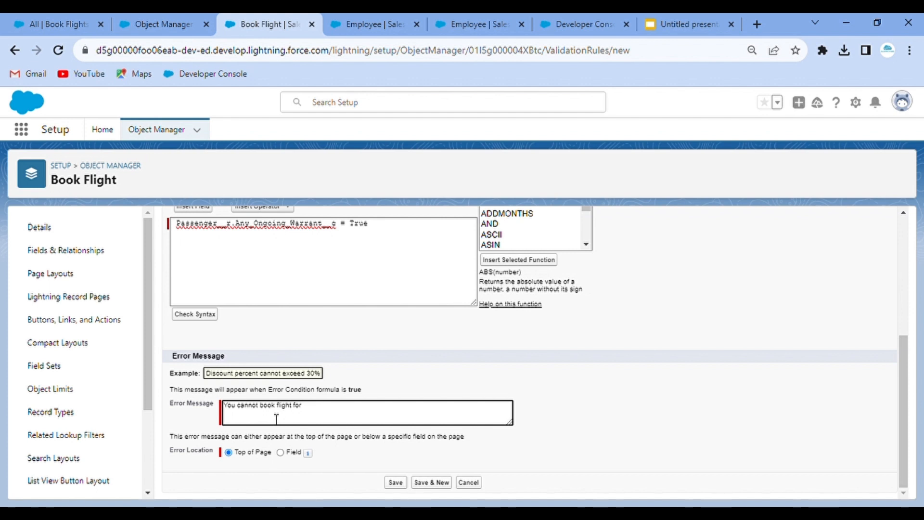
text(passenger having ongoing warrant.)
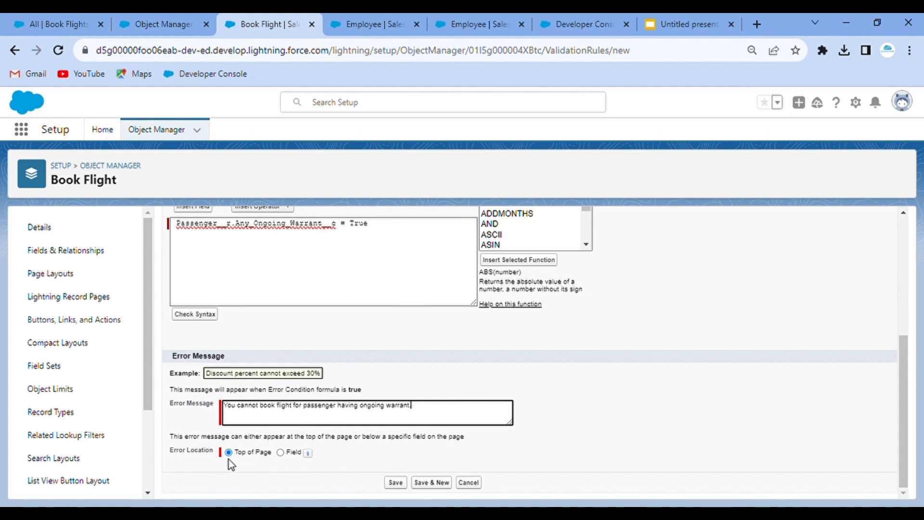
click(207, 318)
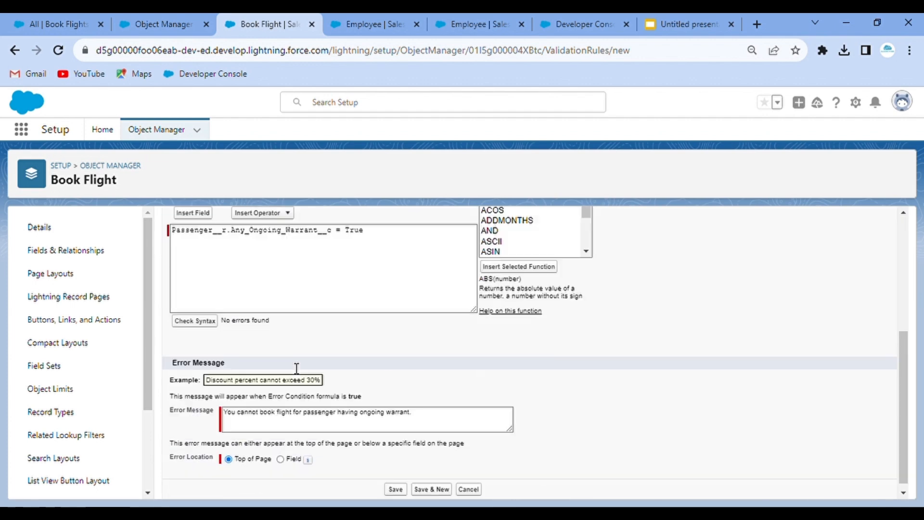
click(393, 483)
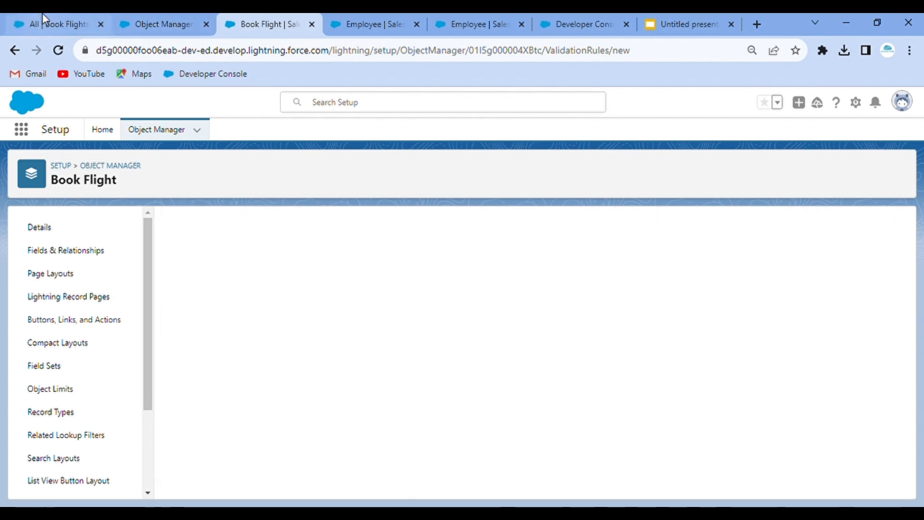
click(42, 22)
click(770, 169)
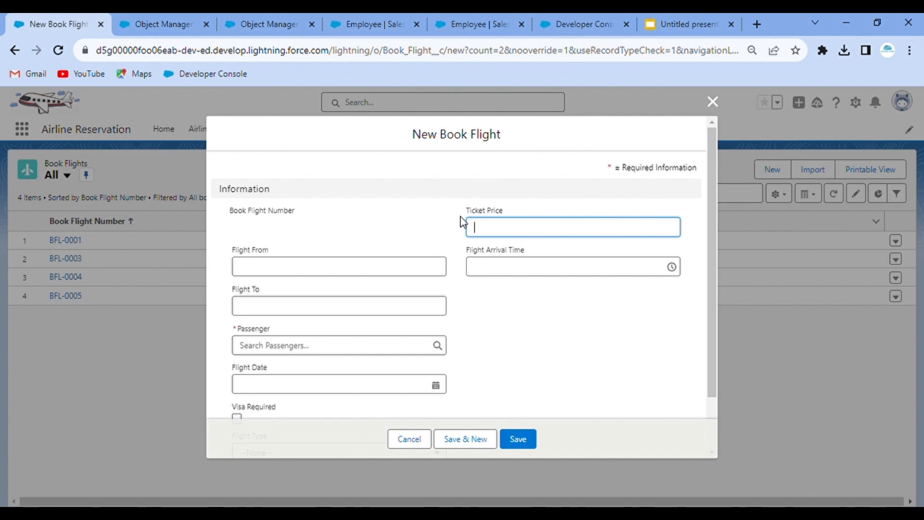
- Close the new booking form and open passenger CU-0001 from the Passengers list
click(713, 102)
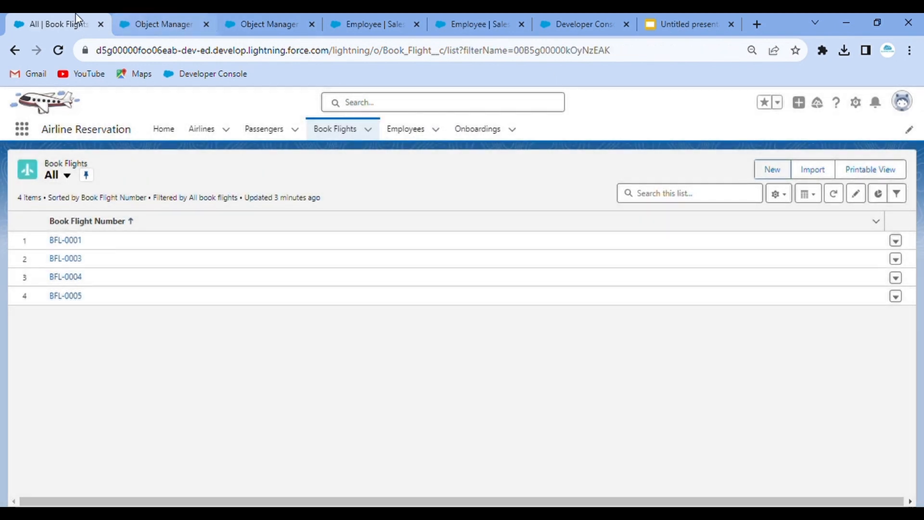
click(105, 104)
click(26, 17)
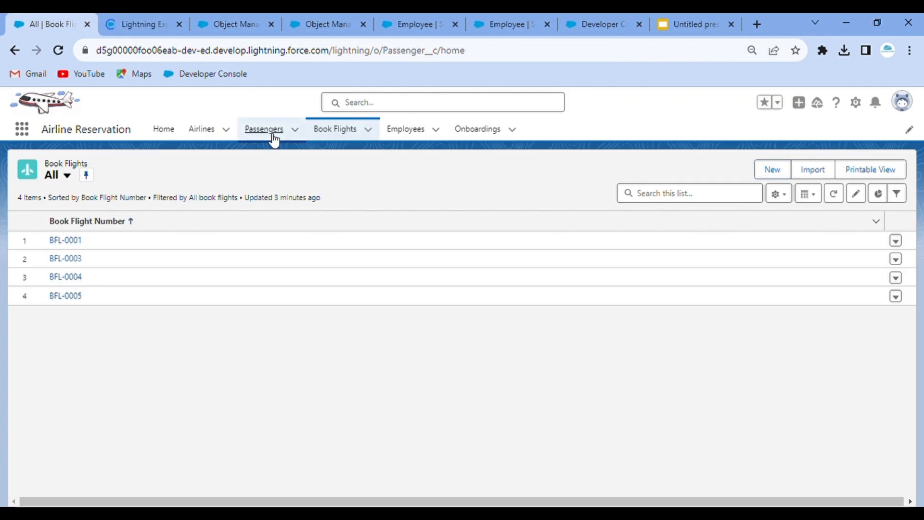
click(269, 135)
click(83, 243)
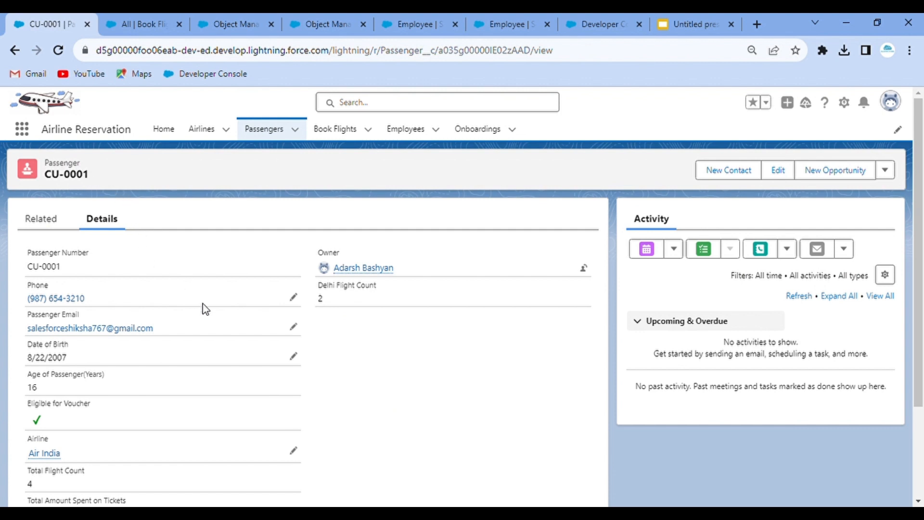
- Tick Any Ongoing Warrant? for CU-0001, save, and return to the Book Flights list
scroll(202, 303, down, 2)
scroll(205, 308, down, 2)
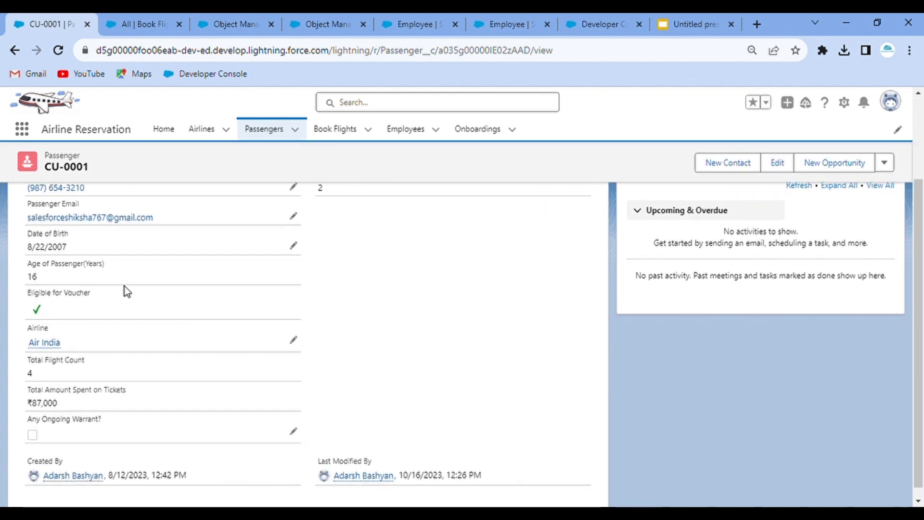
scroll(106, 300, down, 1)
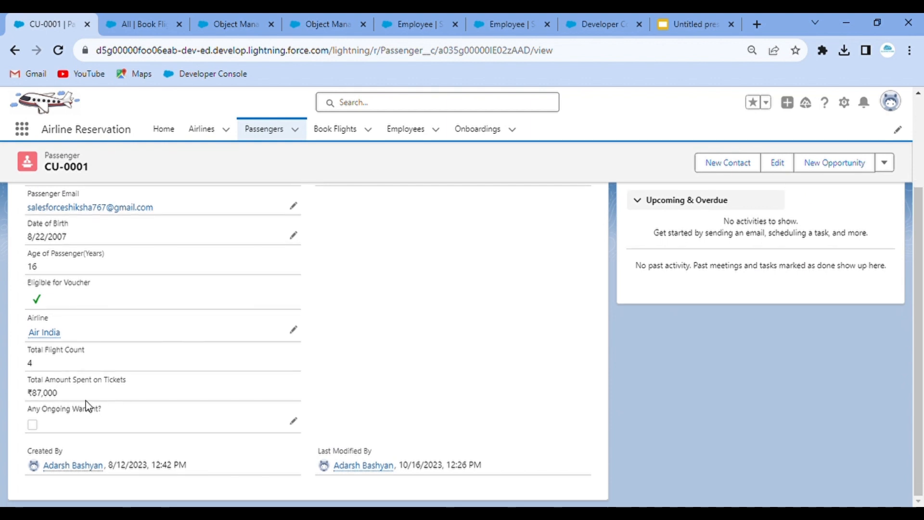
click(293, 422)
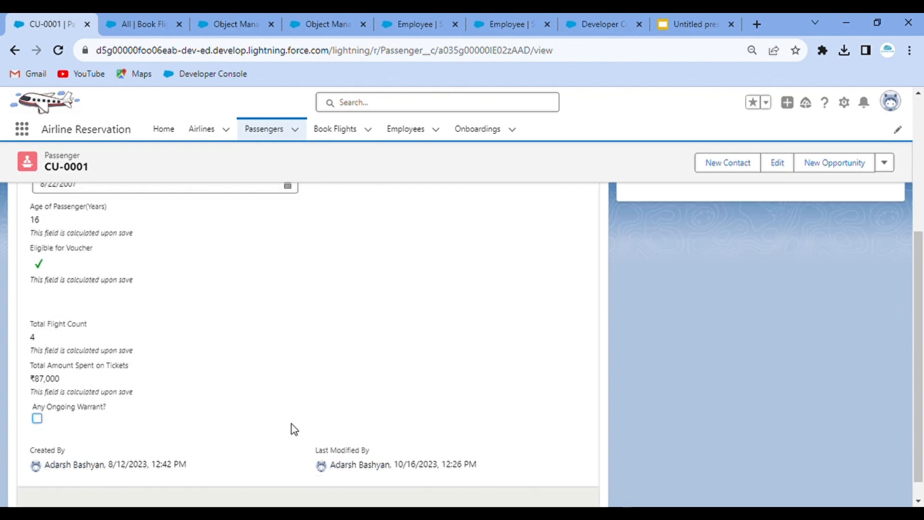
click(37, 428)
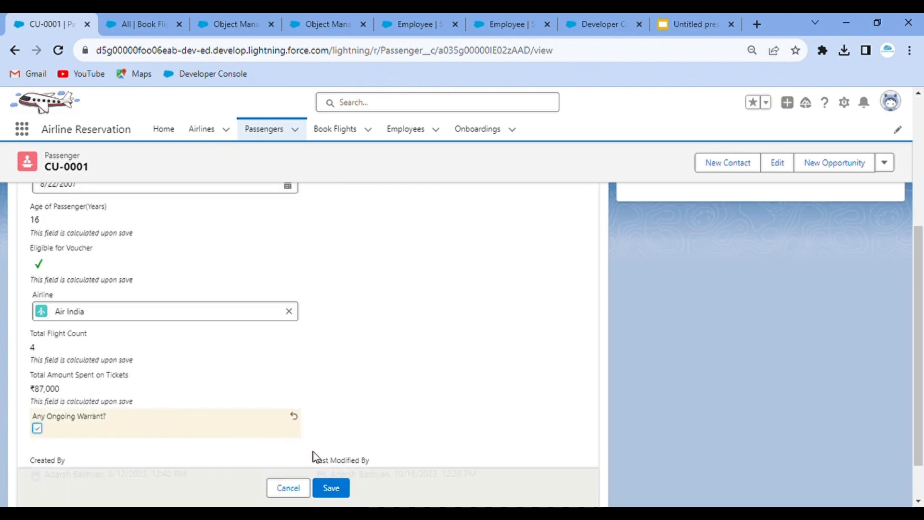
click(340, 488)
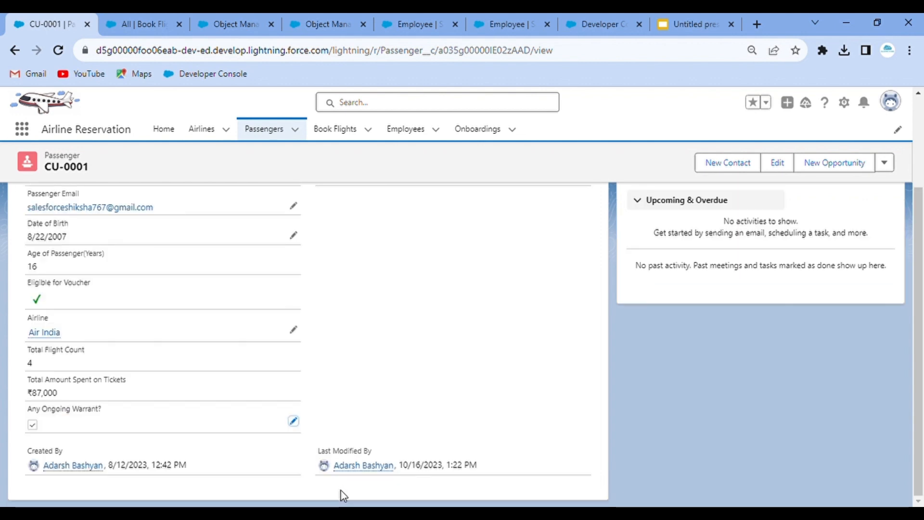
click(159, 24)
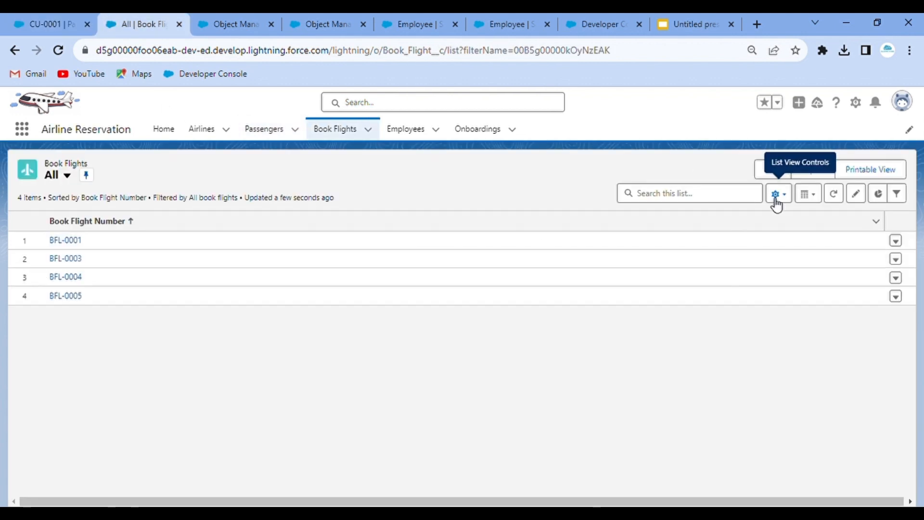
- Start a new booking from Delhi to Mumbai, price 2000, arriving 12:30 AM
click(773, 169)
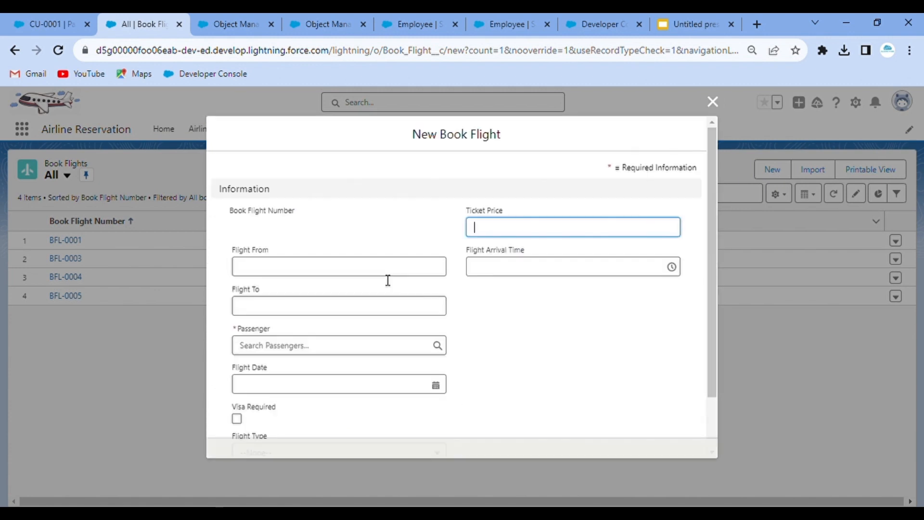
click(296, 270)
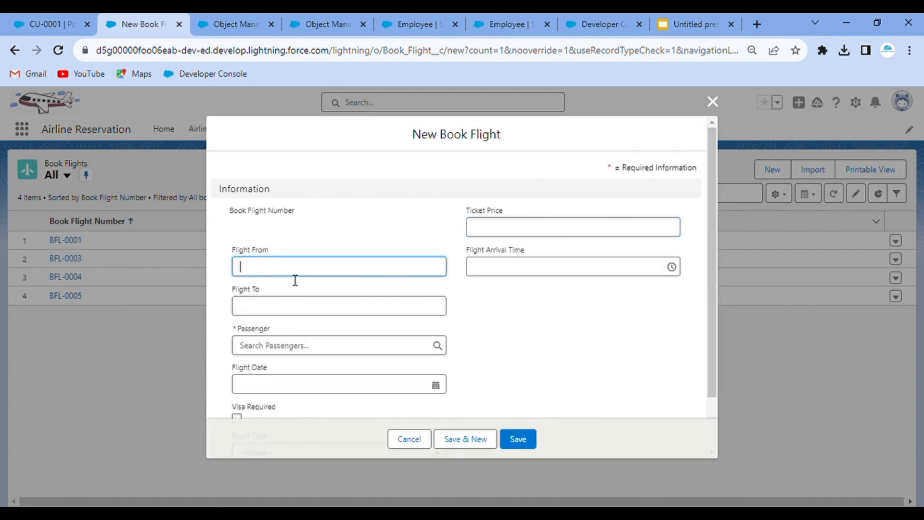
text(Delhi)
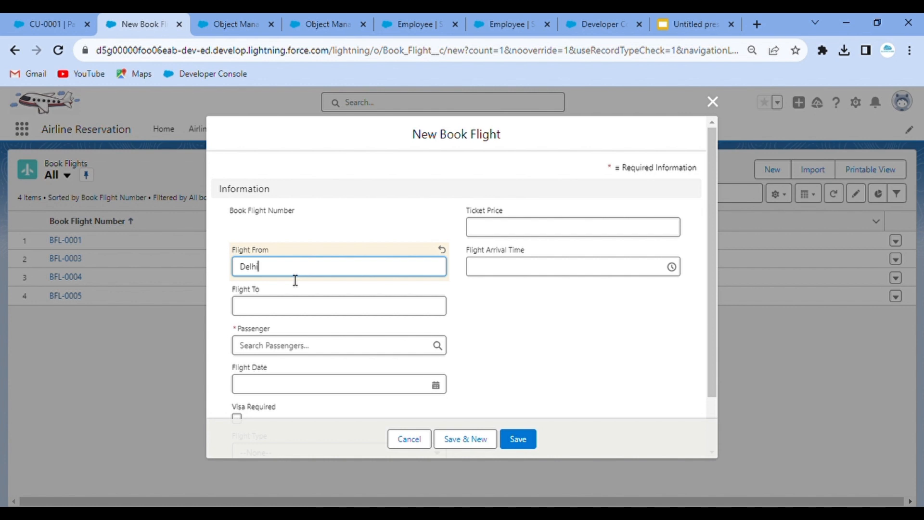
click(307, 317)
text(Mumbai)
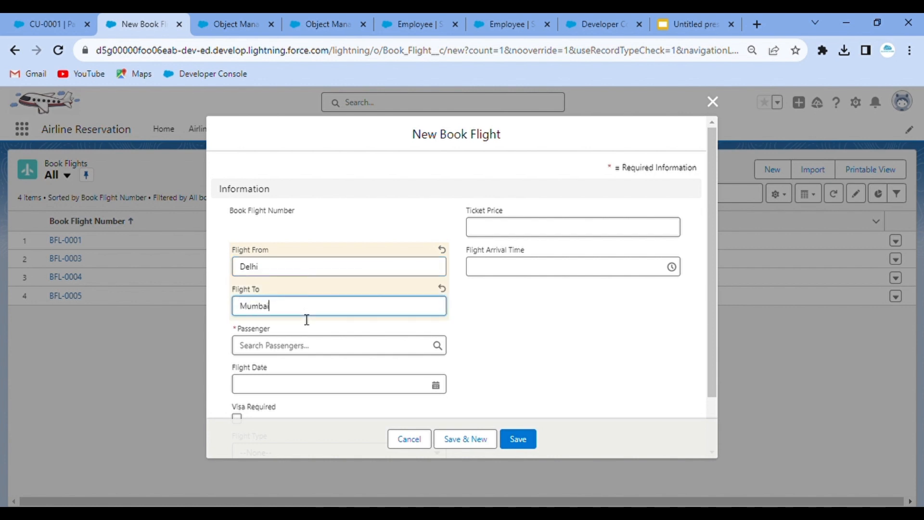
click(530, 316)
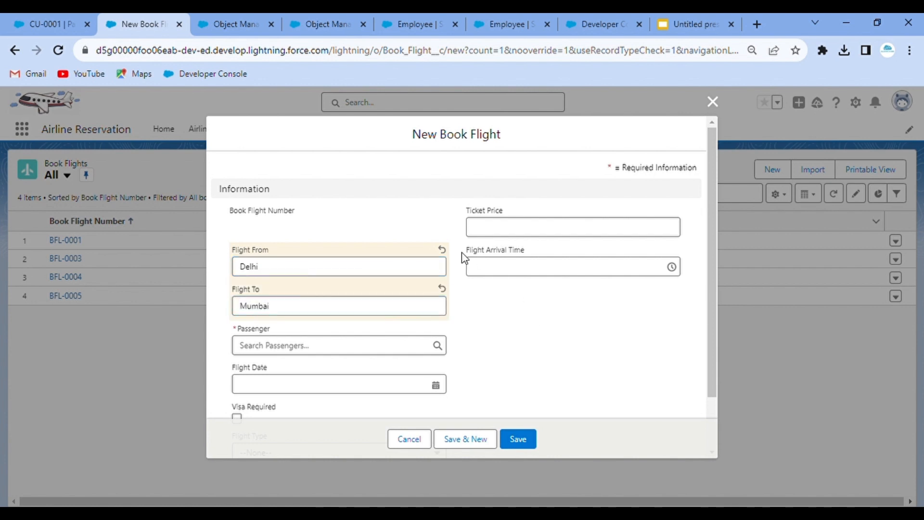
scroll(445, 307, down, 1)
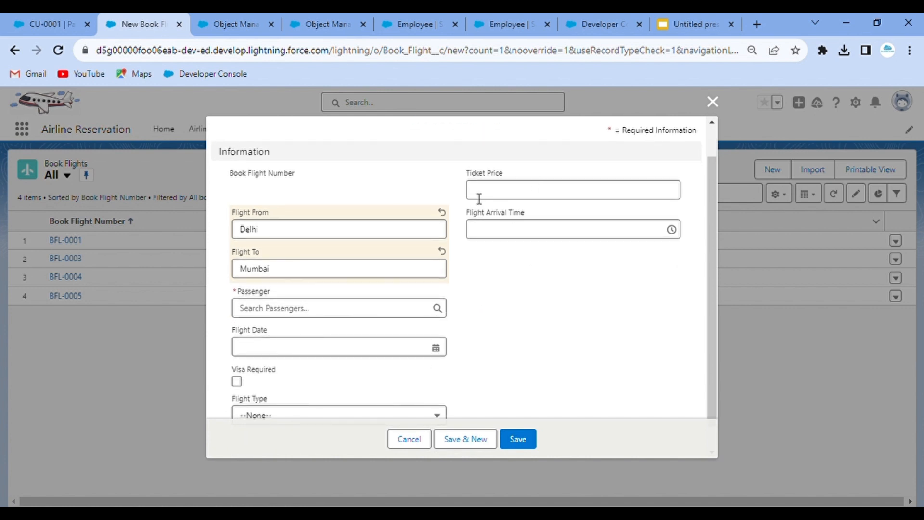
click(503, 198)
text(2)
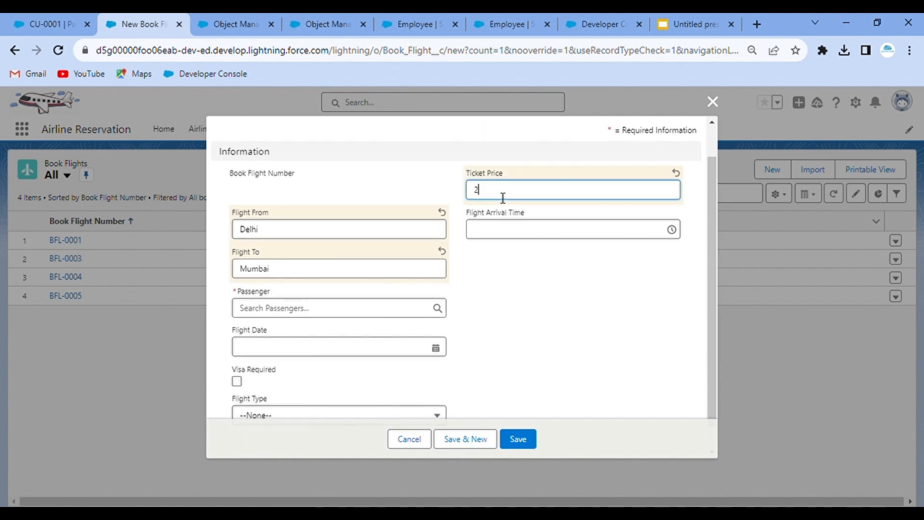
click(522, 243)
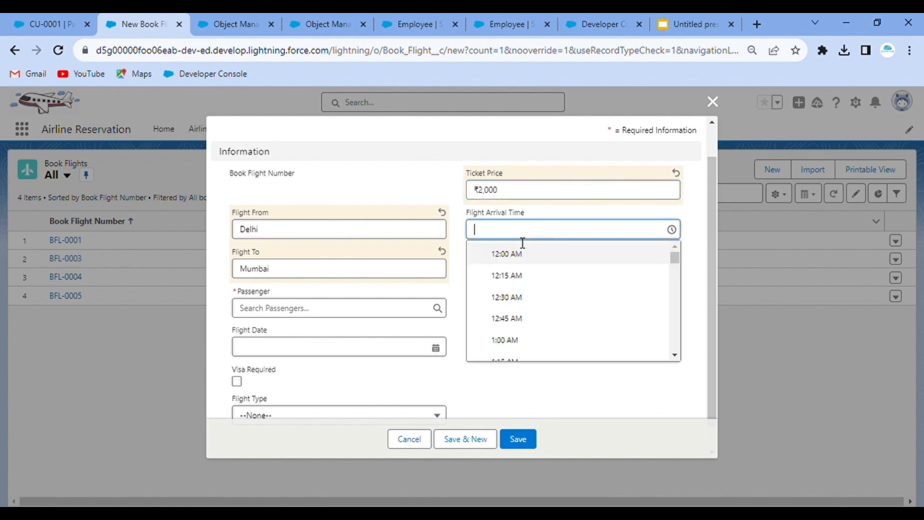
click(526, 301)
- Add date 10/18/2023, Domestic type, passenger CU-0001; the save hits the warrant error, so open CU-0001
click(274, 349)
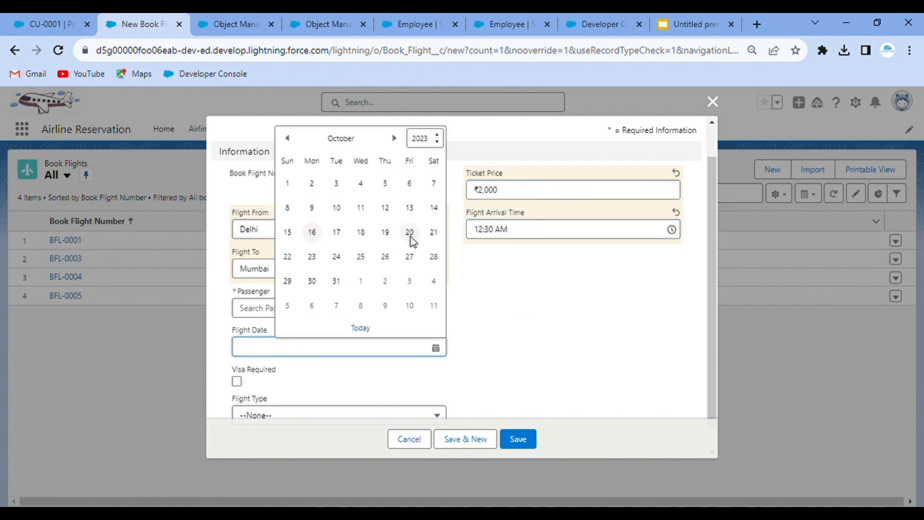
click(362, 233)
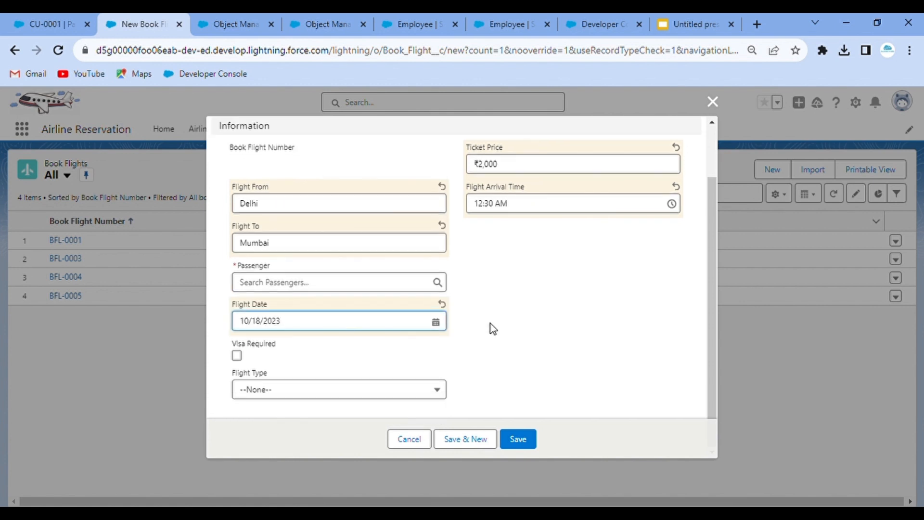
click(237, 357)
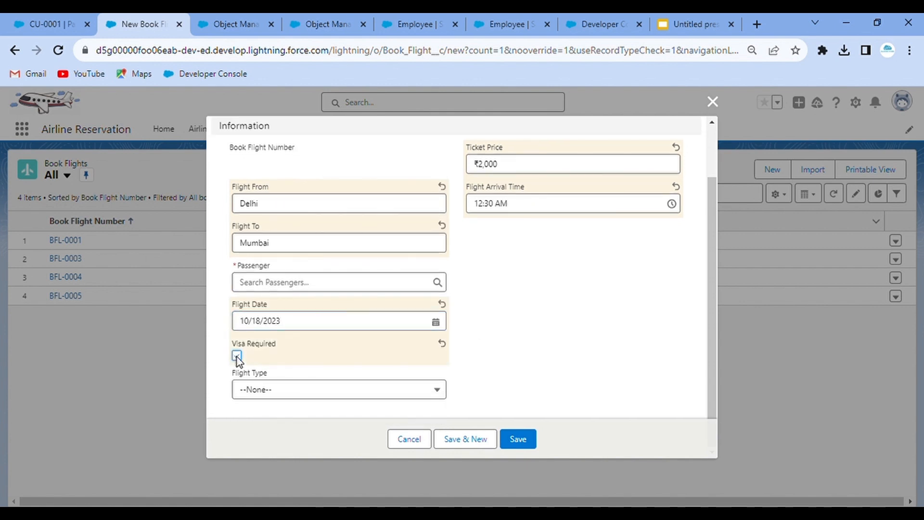
click(319, 397)
click(325, 437)
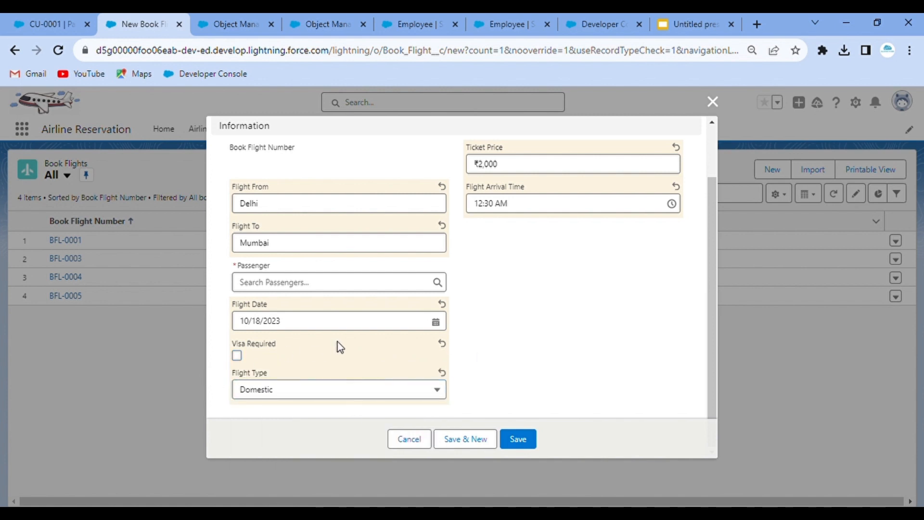
click(271, 284)
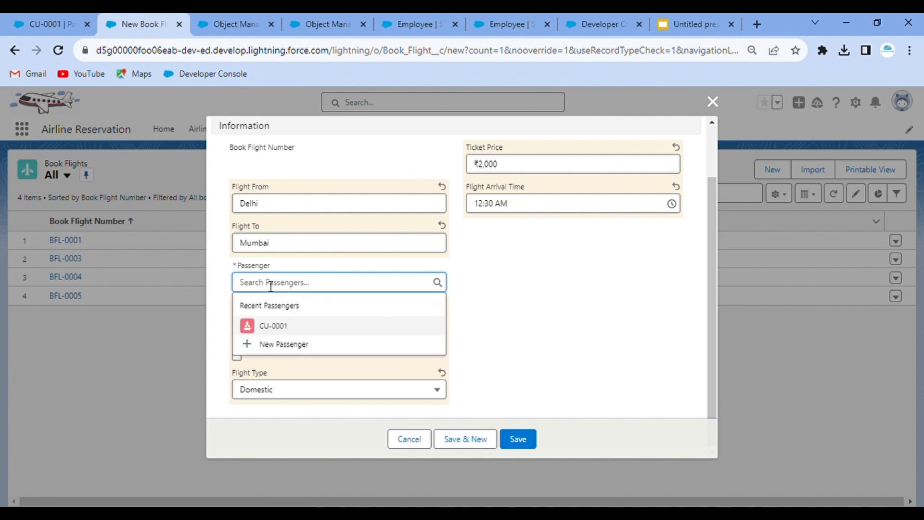
click(311, 334)
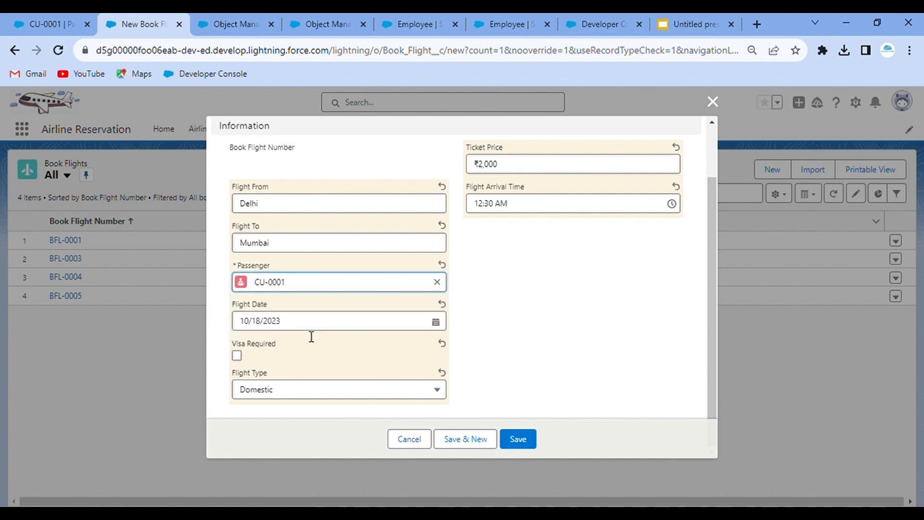
click(526, 450)
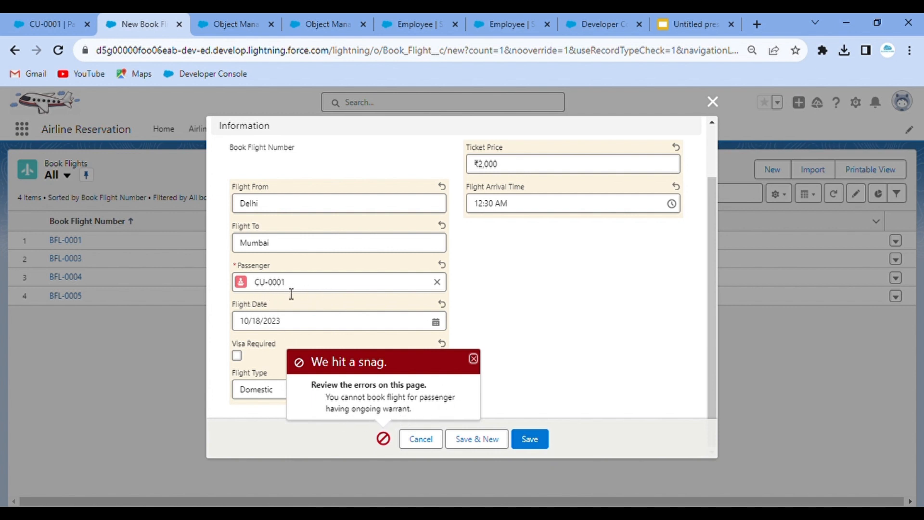
click(28, 23)
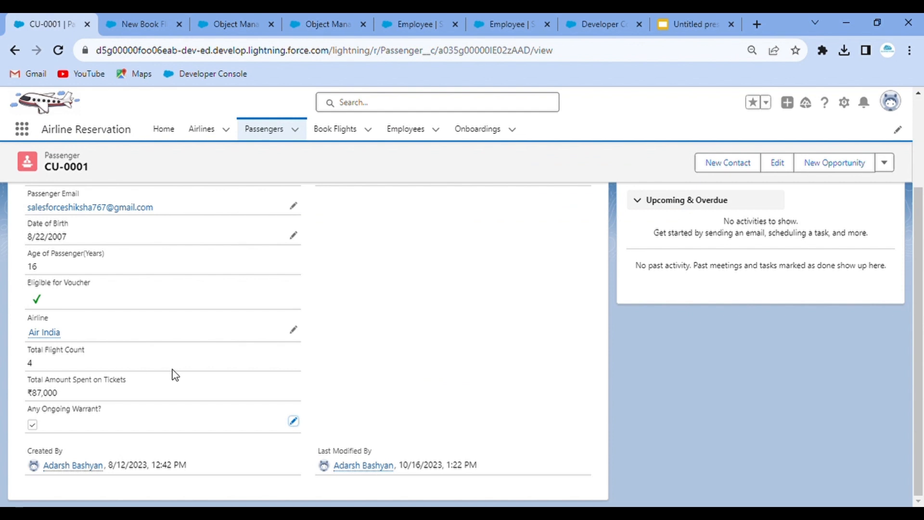
- Uncheck Any Ongoing Warrant on passenger CU-0001 and save the record
click(294, 421)
click(37, 415)
click(327, 488)
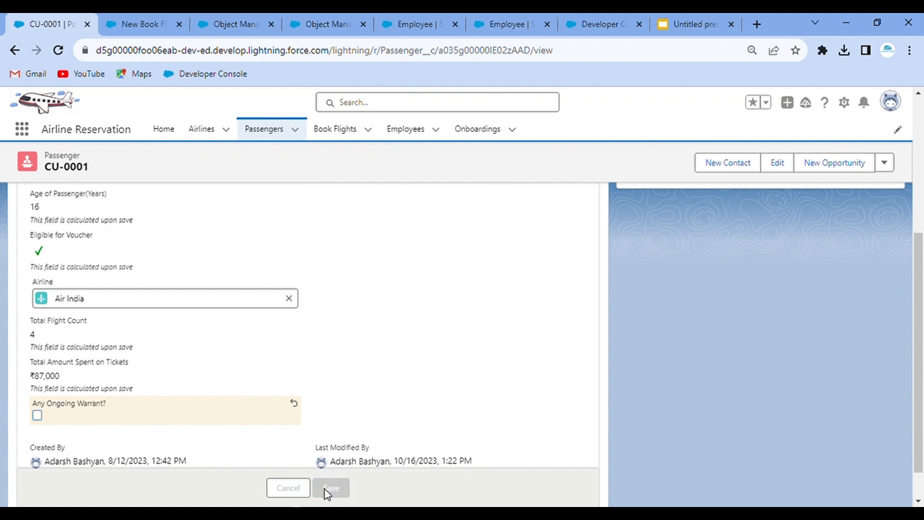
- Save the pending Delhi–Mumbai booking as BFL-0006, then return to CU-0001's record
click(138, 13)
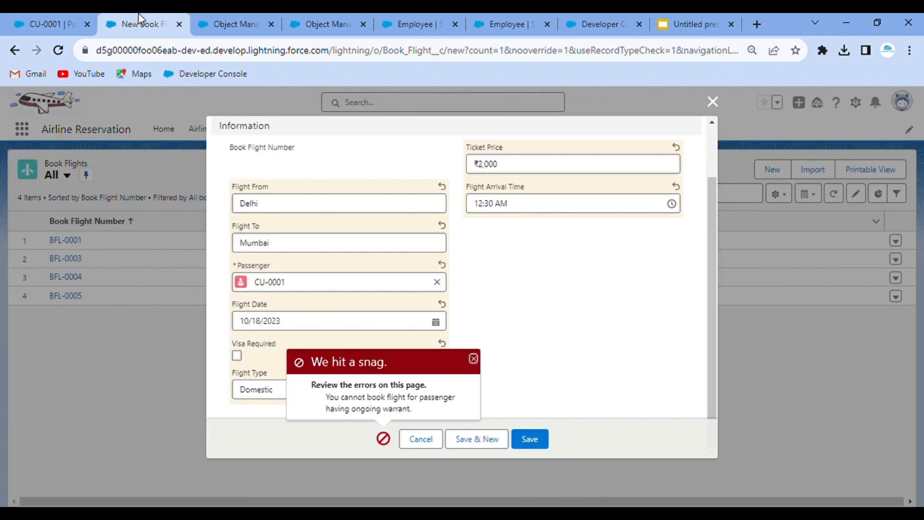
click(528, 439)
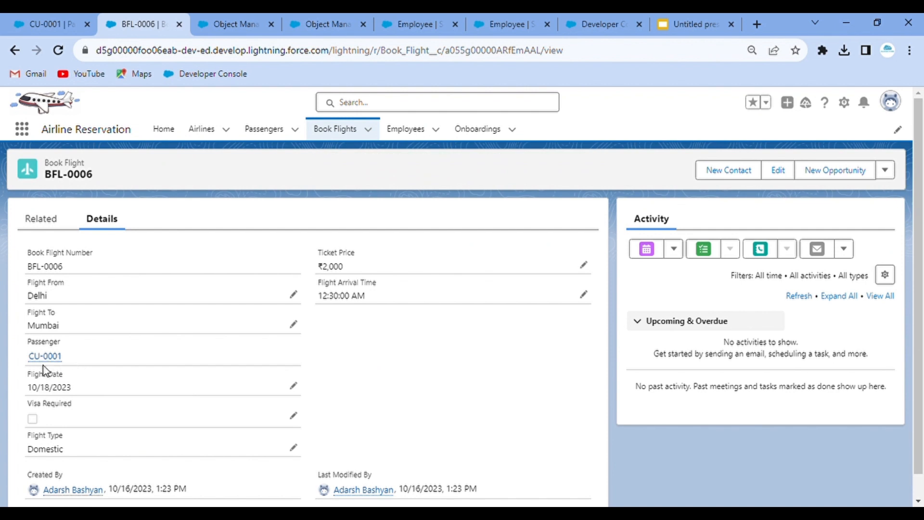
click(45, 16)
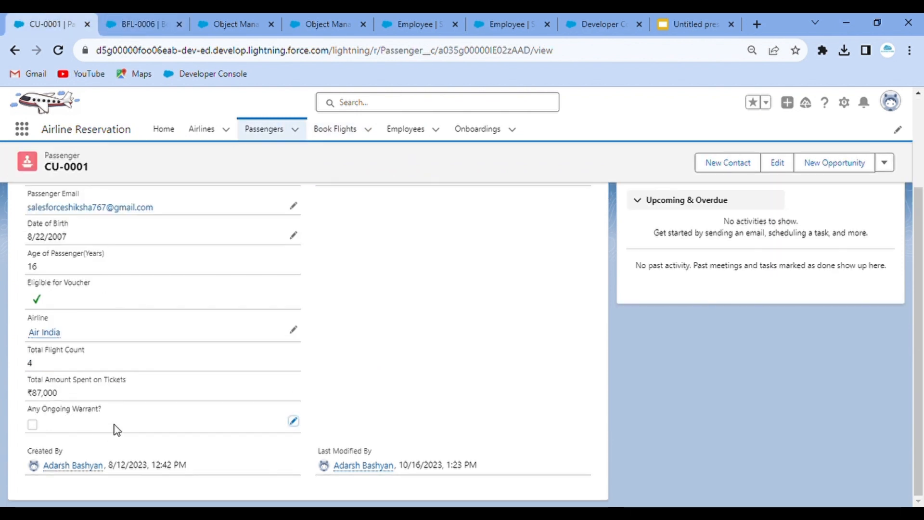
- Check Any Ongoing Warrant on passenger CU-0001 again and save
click(294, 422)
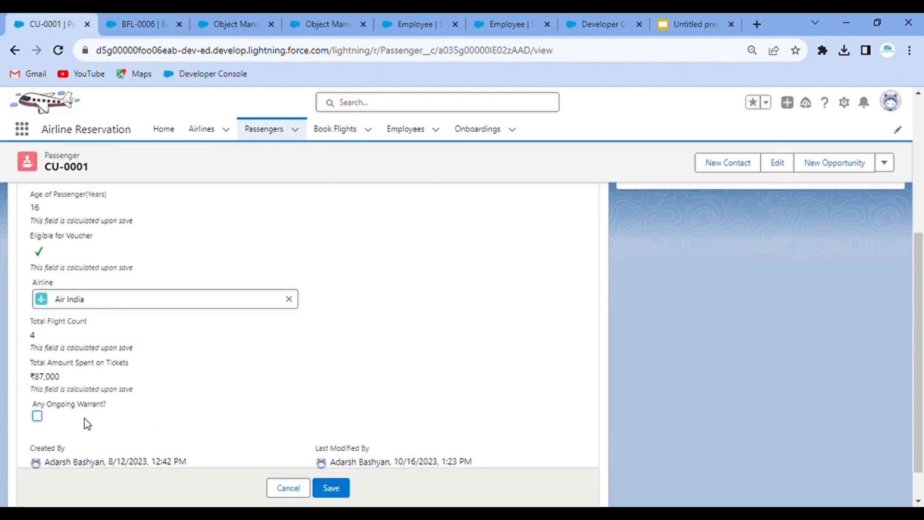
click(36, 417)
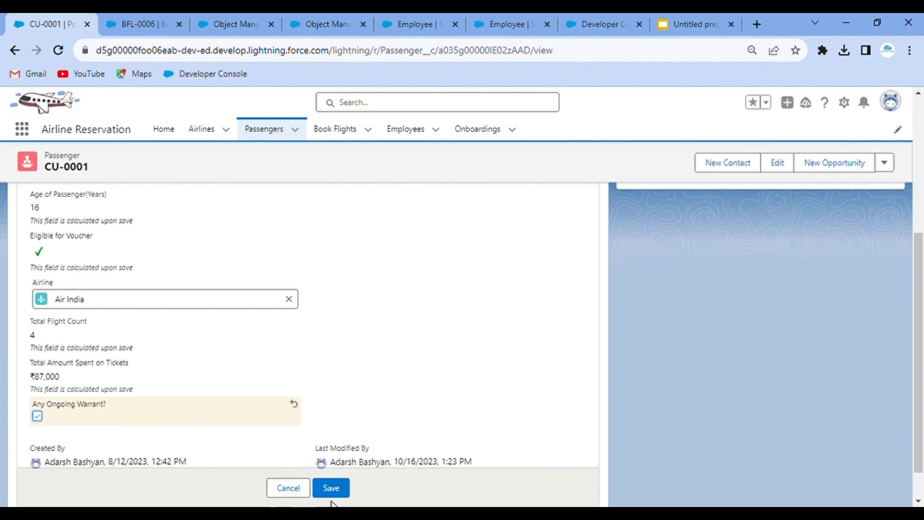
click(337, 487)
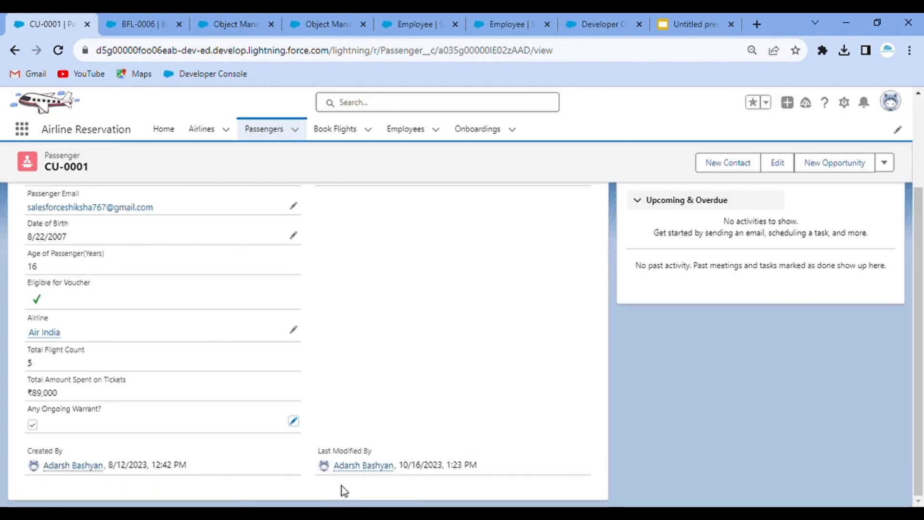
- Attempt to edit BFL-0006's Flight To, see the warrant error block the save, and cancel the edit
click(118, 16)
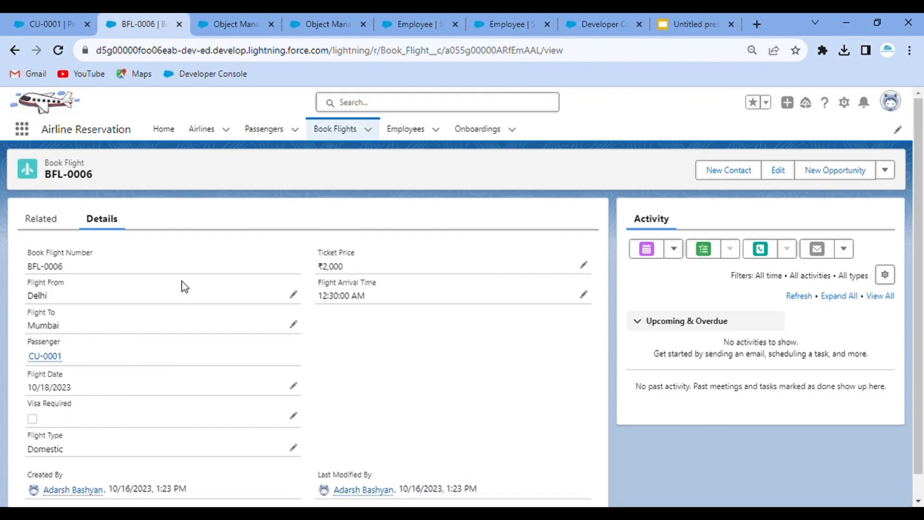
click(298, 324)
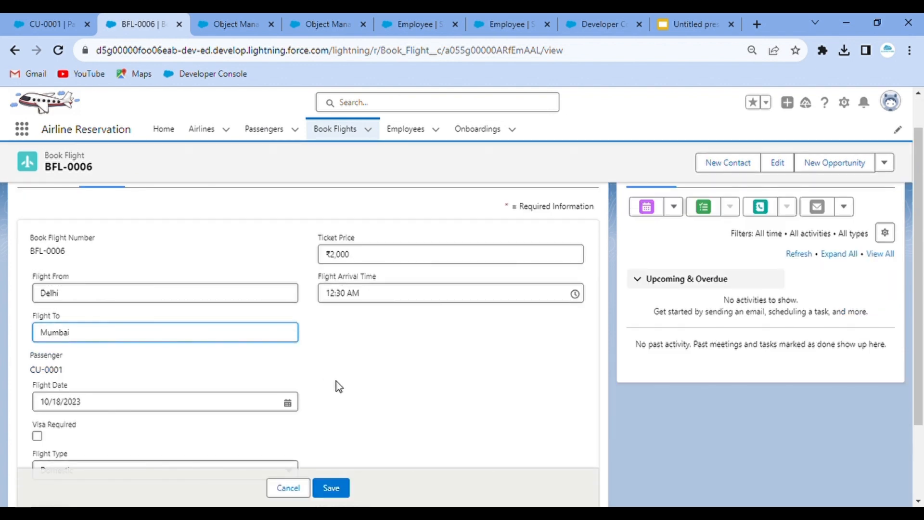
click(336, 491)
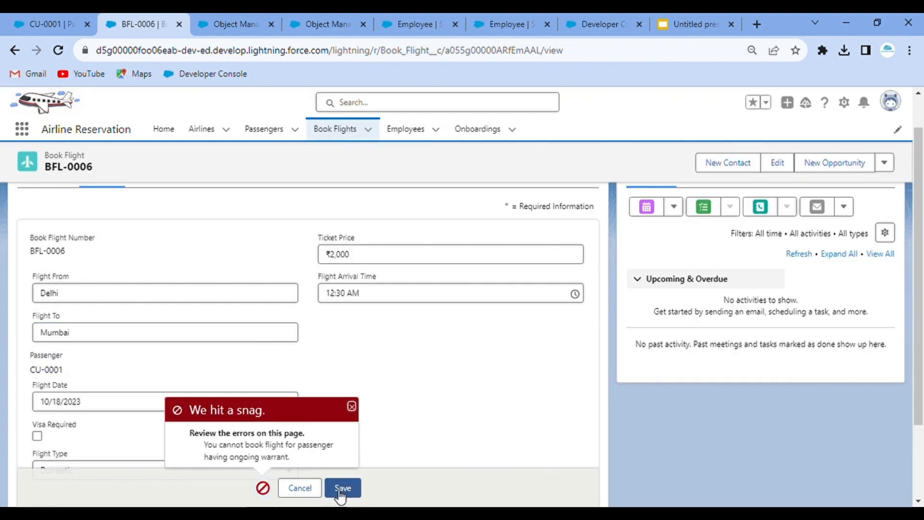
scroll(426, 414, down, 2)
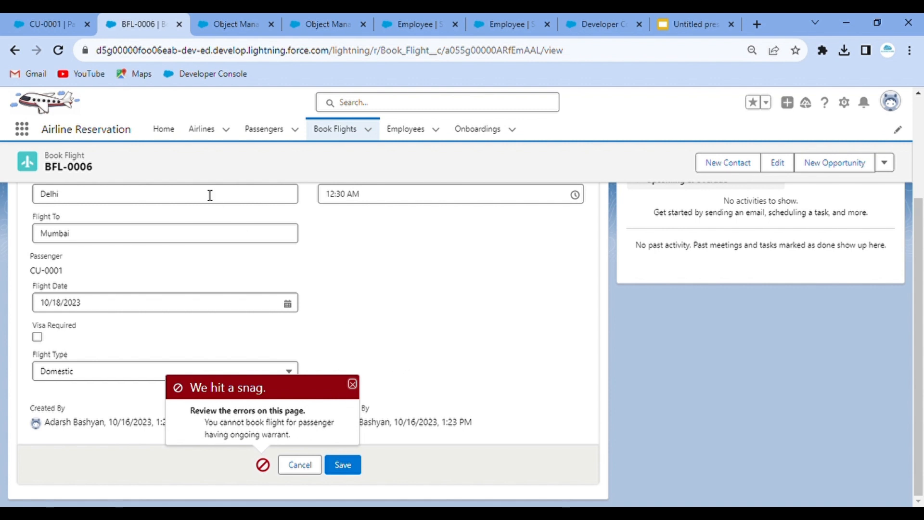
scroll(233, 252, up, 3)
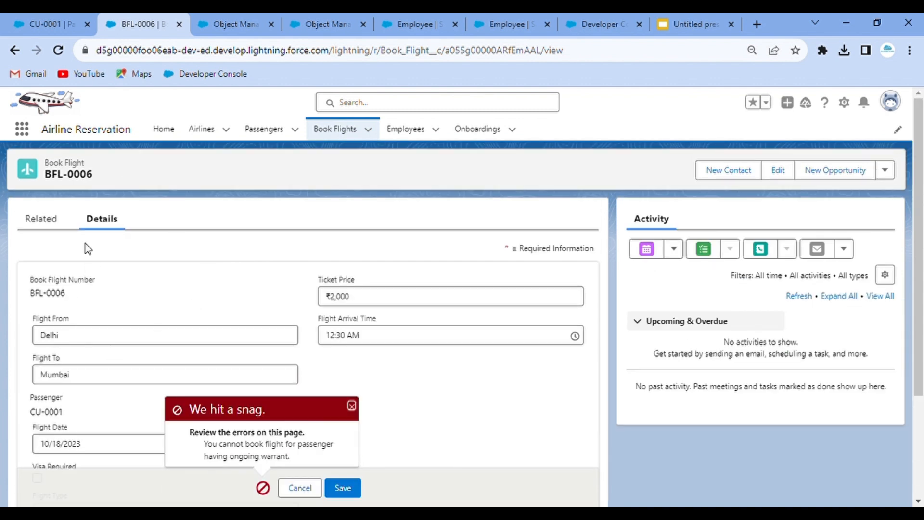
click(39, 14)
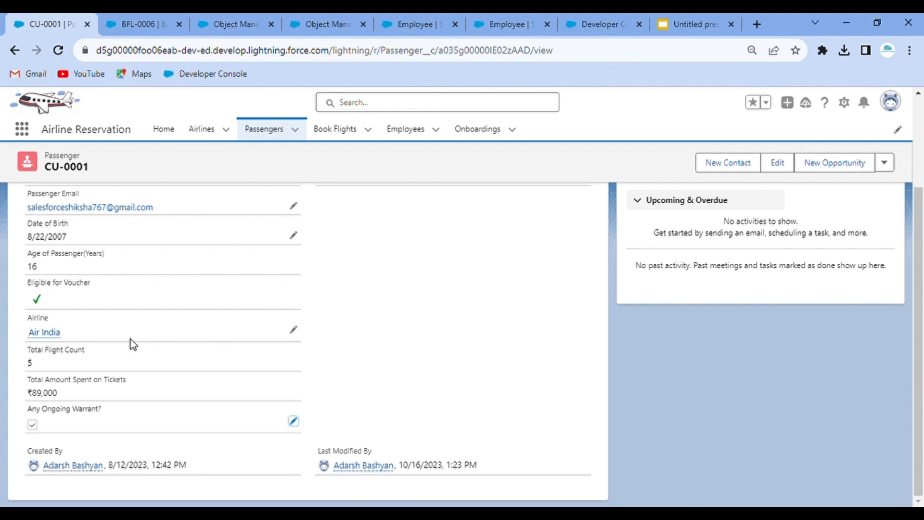
click(145, 25)
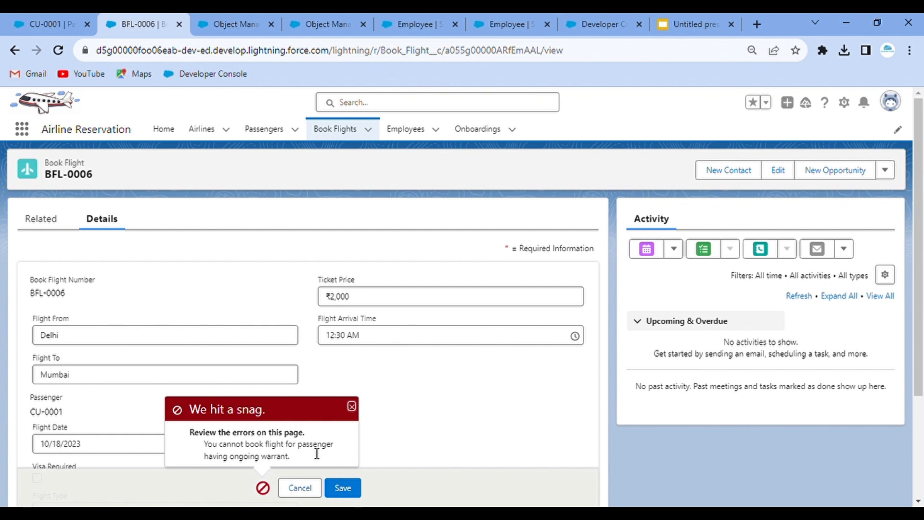
click(302, 488)
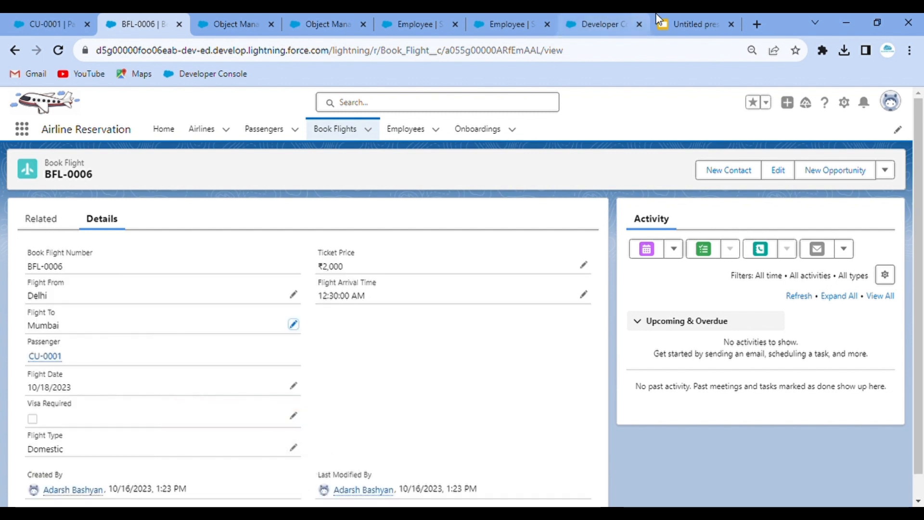